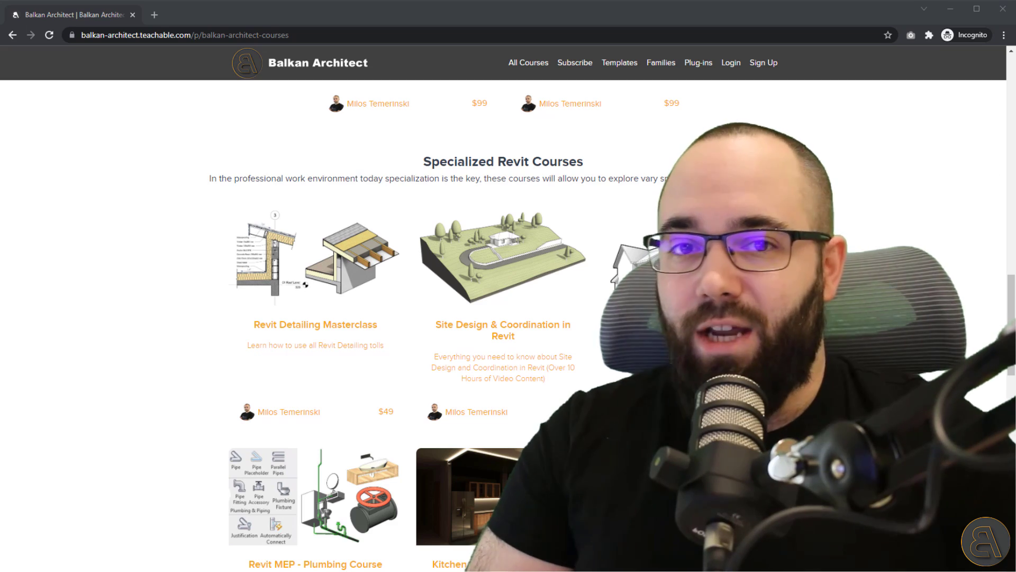
Open the Site Design & Coordination in Revit course page and look through its contents.
mouse_move(1011, 304)
mouse_down()
mouse_move(1011, 228)
mouse_move(1011, 304)
mouse_up()
click(525, 297)
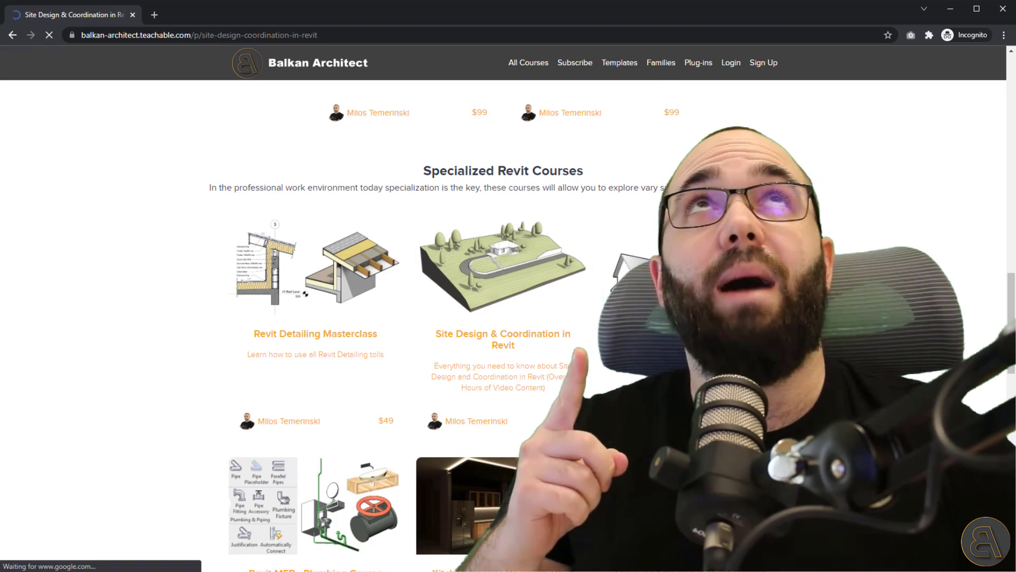
scroll(1011, 114, down, 5)
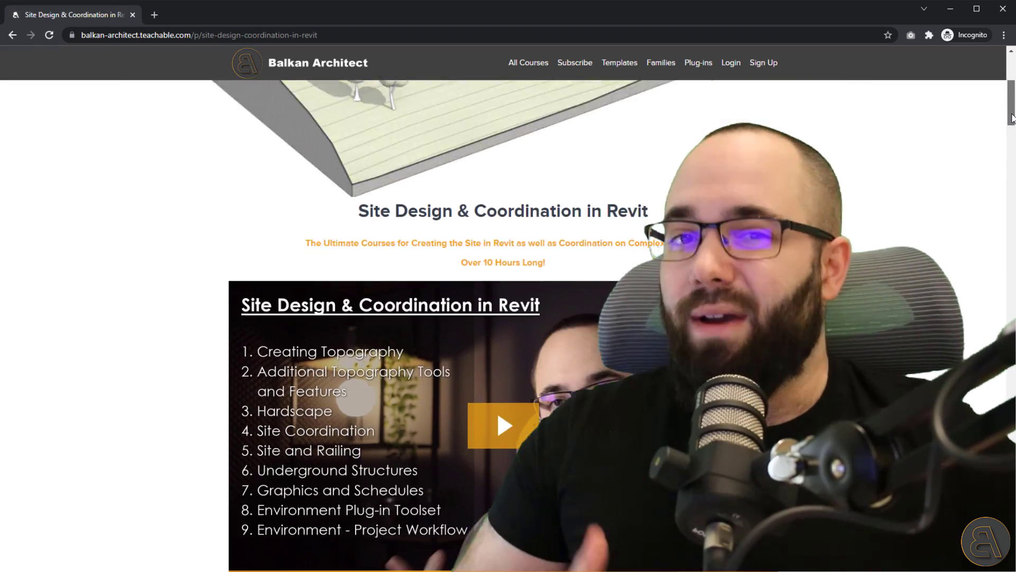
drag(1012, 118, 1011, 410)
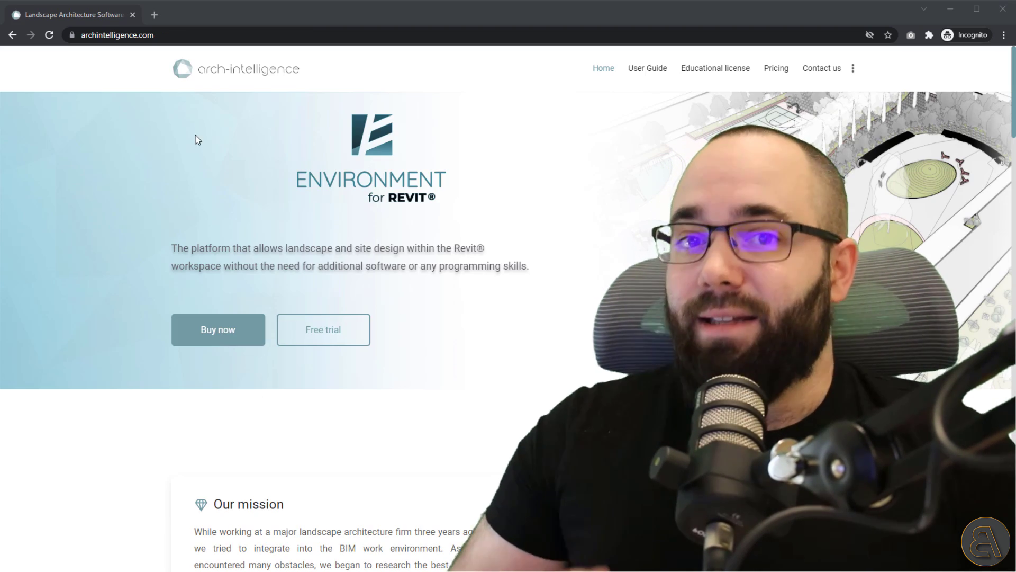
Look through the Environment for Revit home page on the arch-intelligence site.
click(1014, 85)
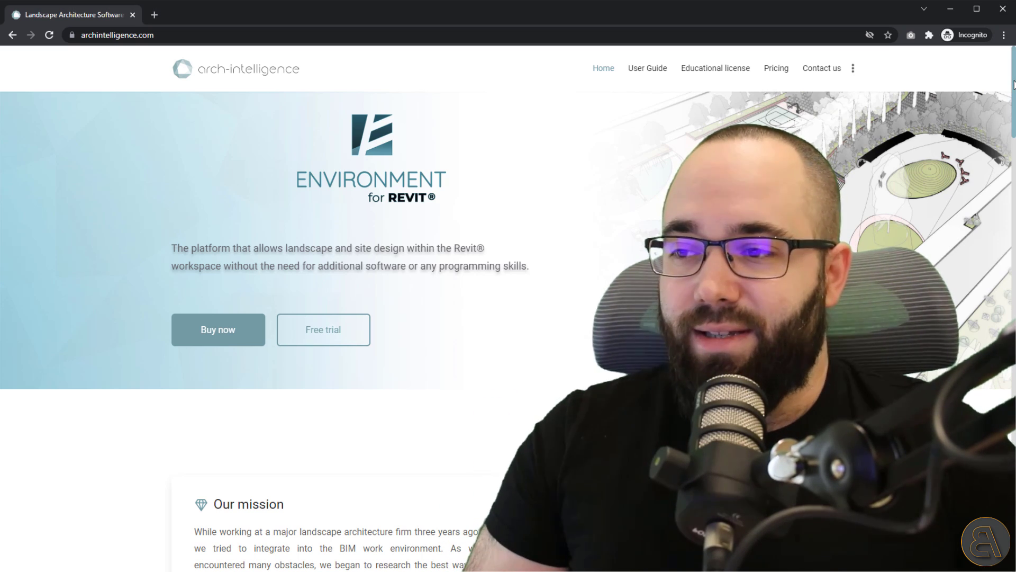
drag(1013, 85, 1013, 347)
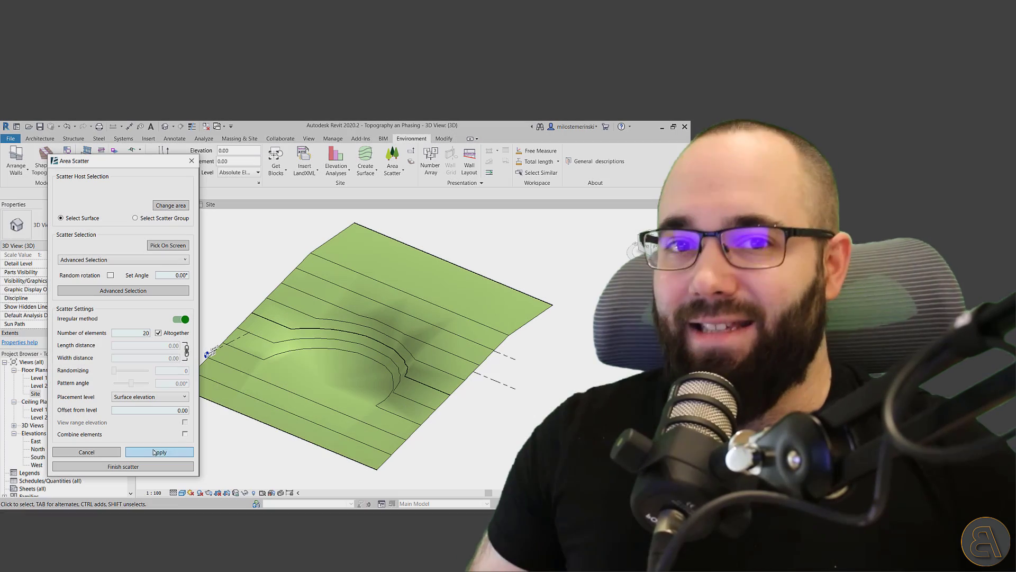
Apply the area scatter of trees to the toposurface using the irregular method and surface elevation placement.
click(153, 451)
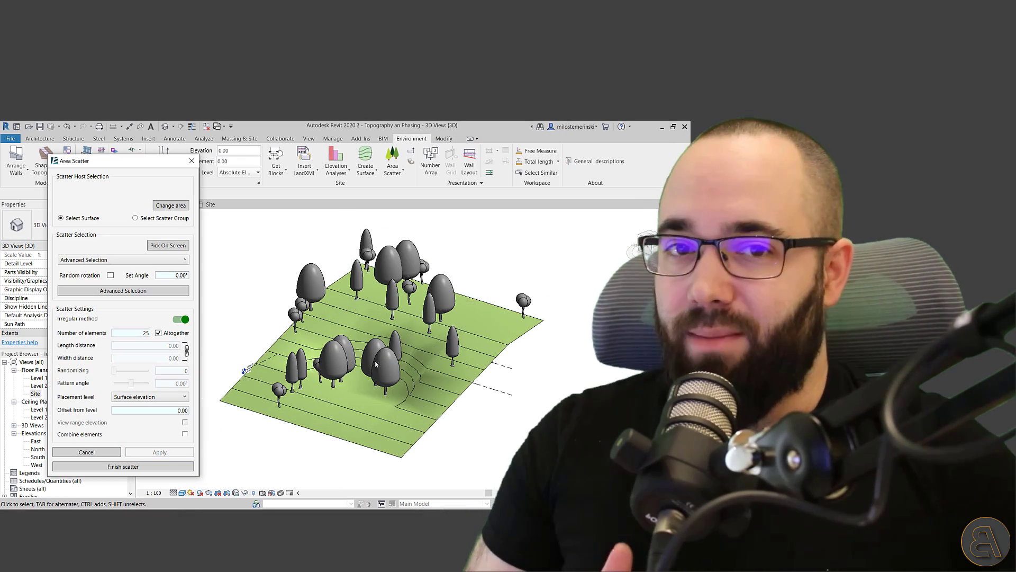
scroll(443, 310, up, 2)
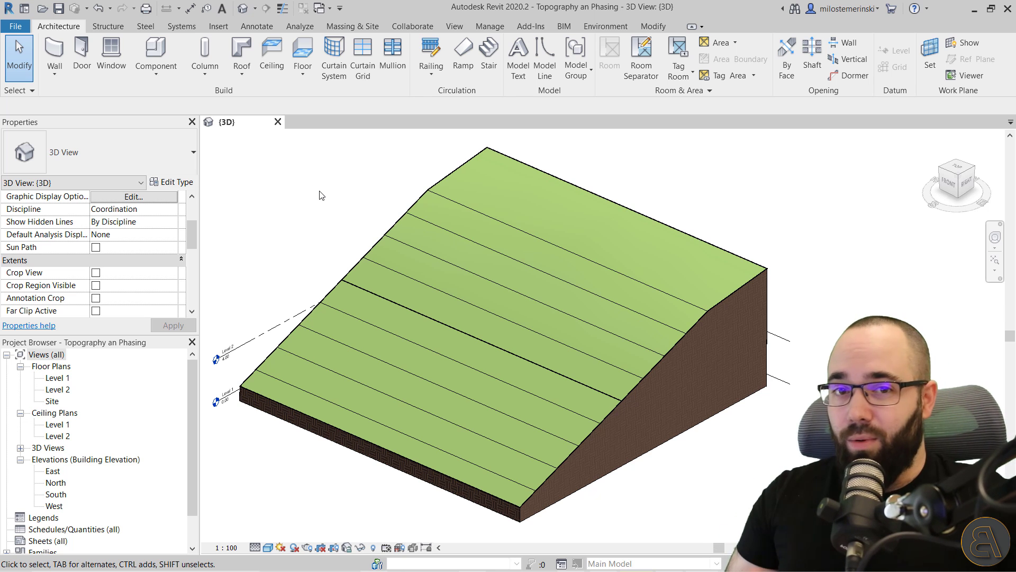
click(334, 281)
click(320, 253)
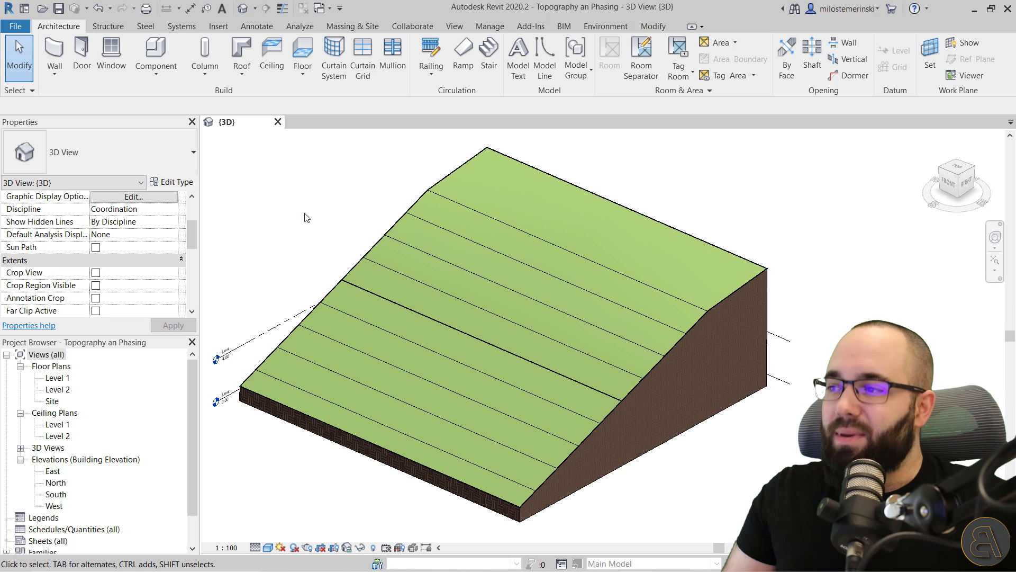
scroll(156, 244, up, 2)
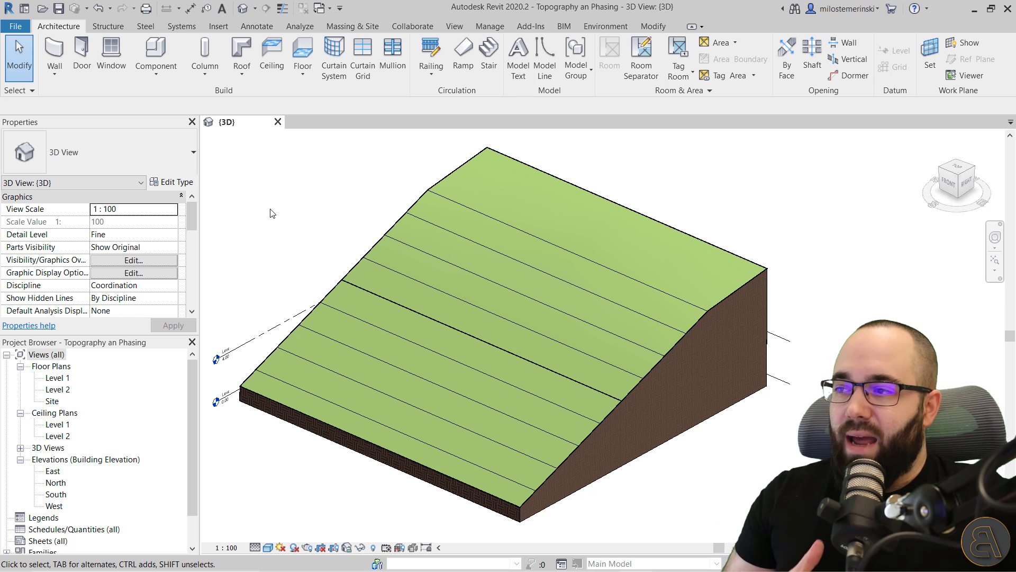
click(444, 294)
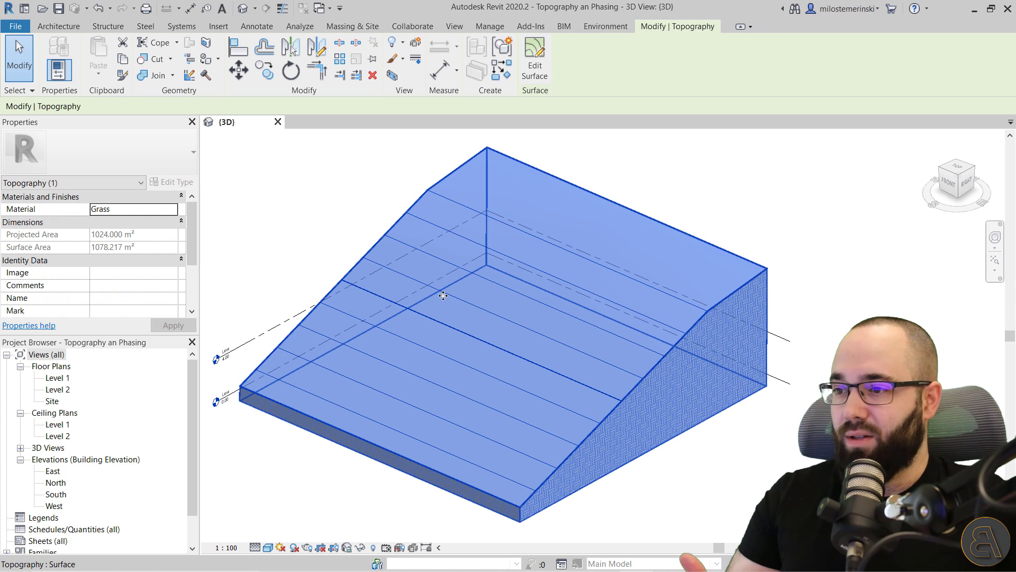
click(278, 226)
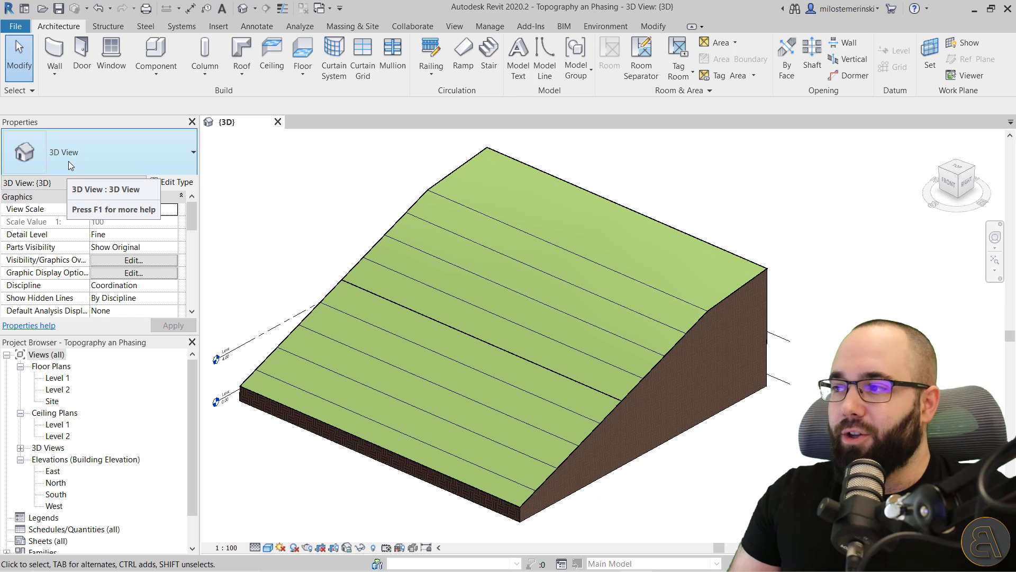
Set the phase of the 3D view to Existing and apply it.
scroll(117, 233, down, 3)
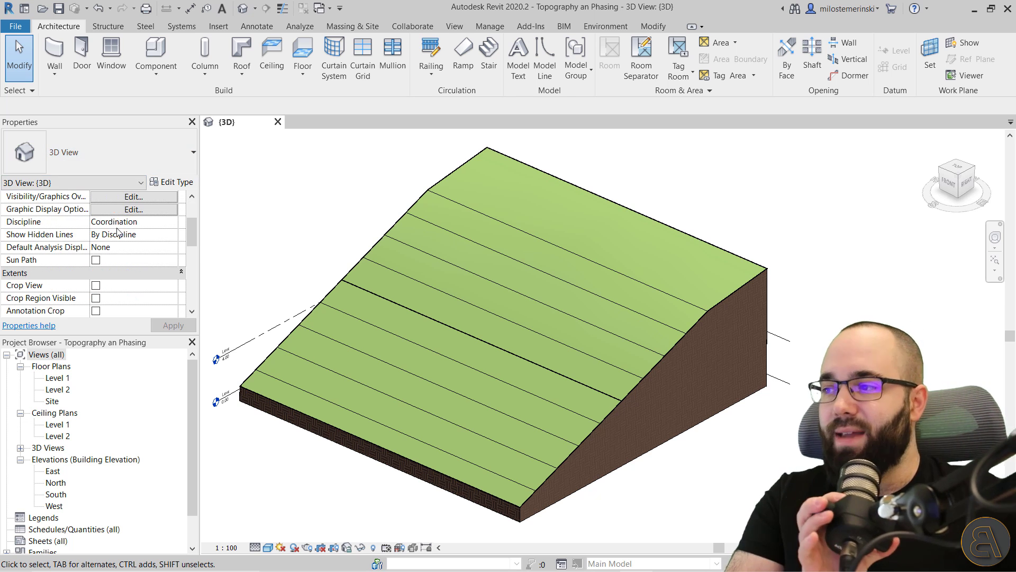
scroll(117, 233, down, 6)
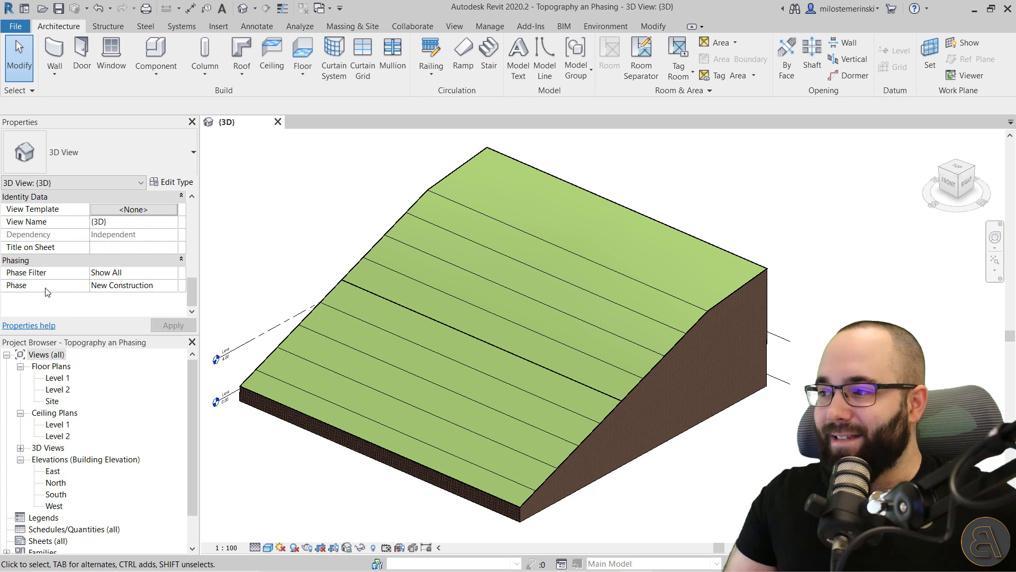
click(174, 289)
click(133, 298)
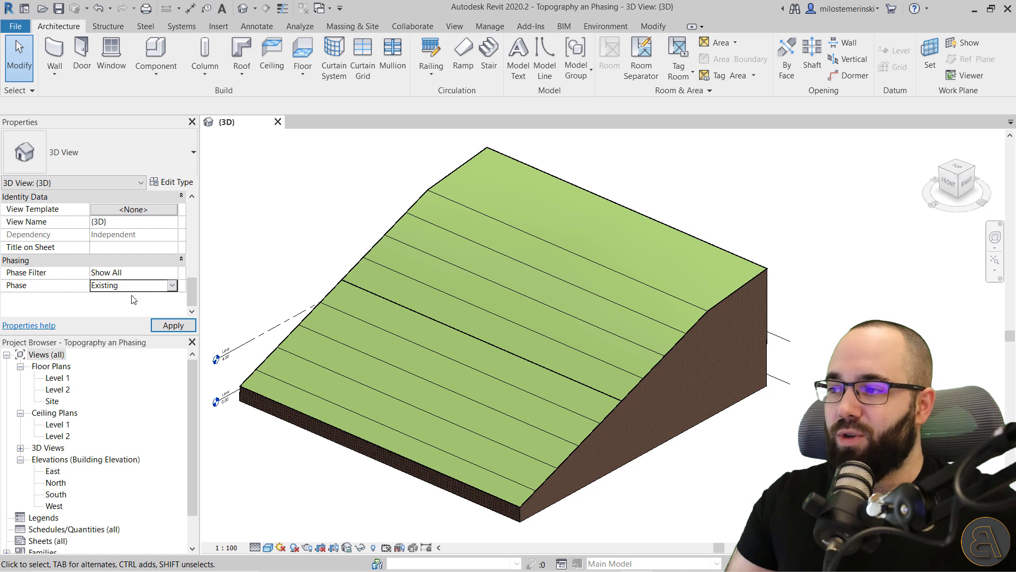
click(173, 325)
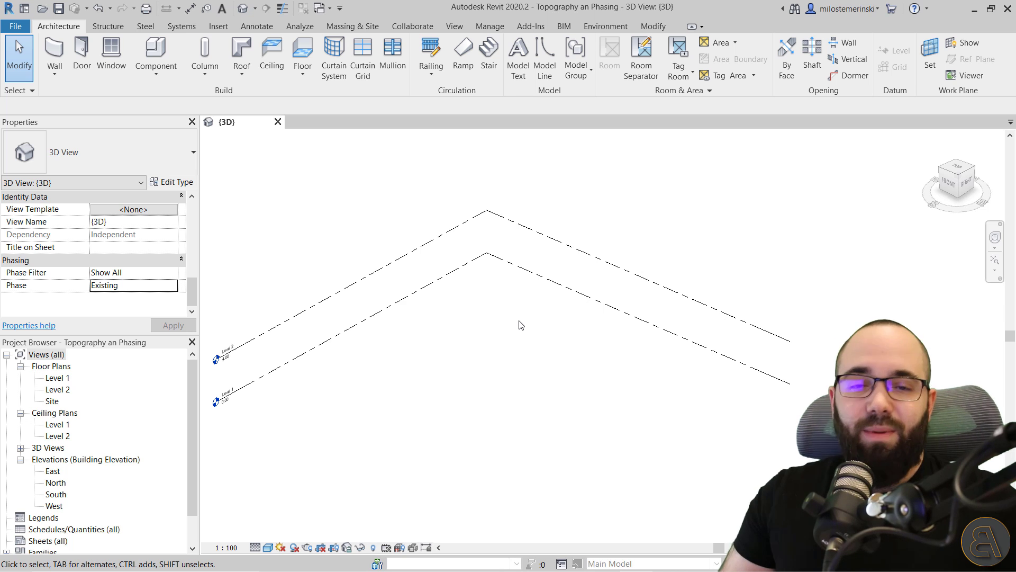
Return the 3D view's phase to New Construction and apply it.
click(172, 286)
click(153, 308)
click(173, 325)
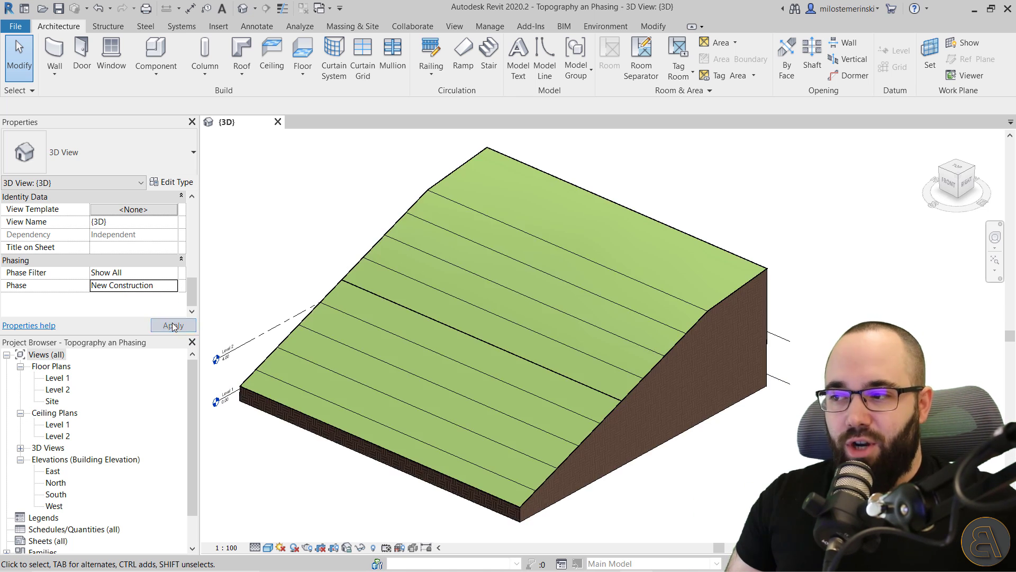
Check the toposurface's Phase Created and Phase Demolished settings without changing them.
click(351, 278)
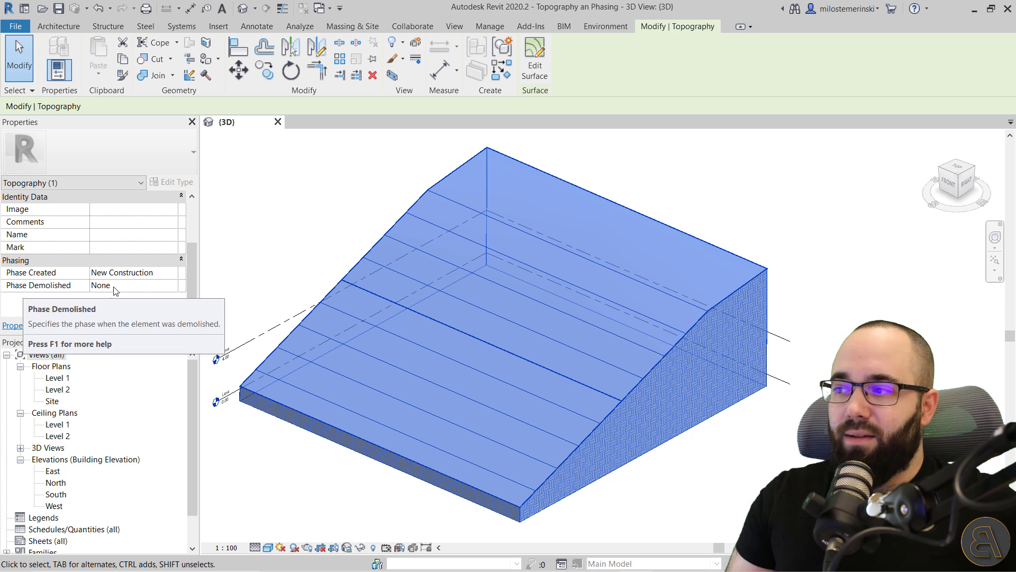
click(166, 284)
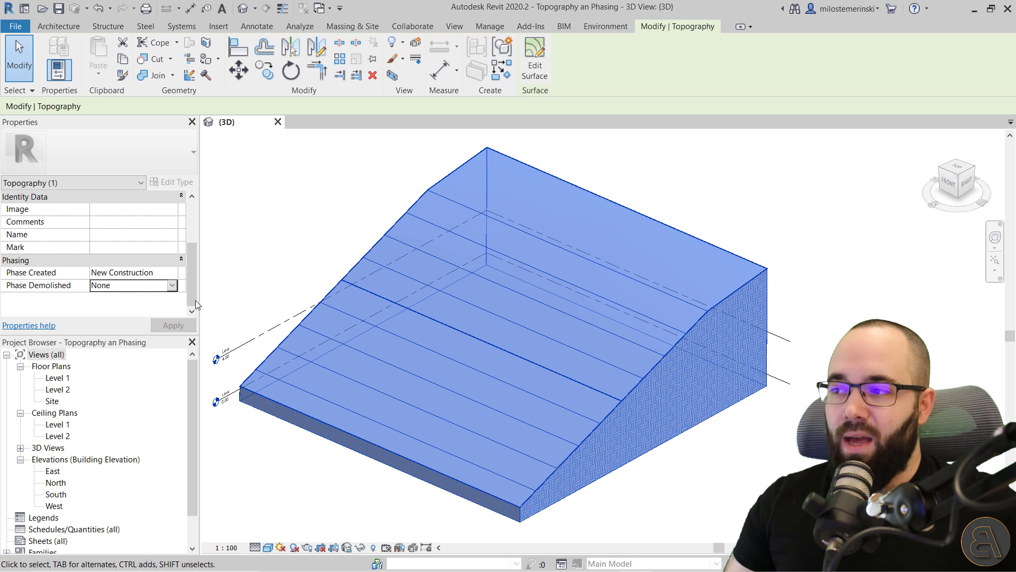
key(Escape)
click(349, 276)
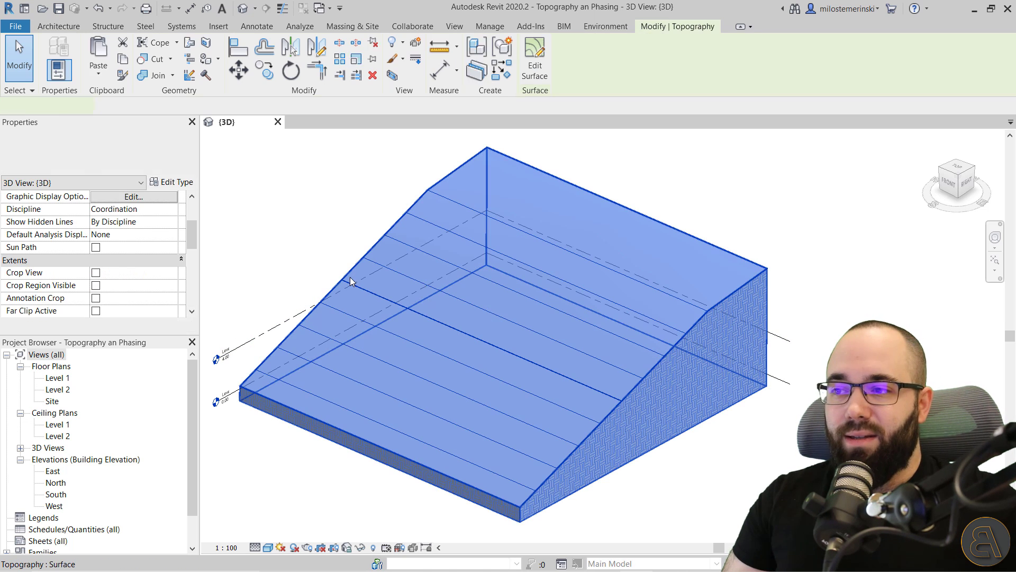
click(312, 277)
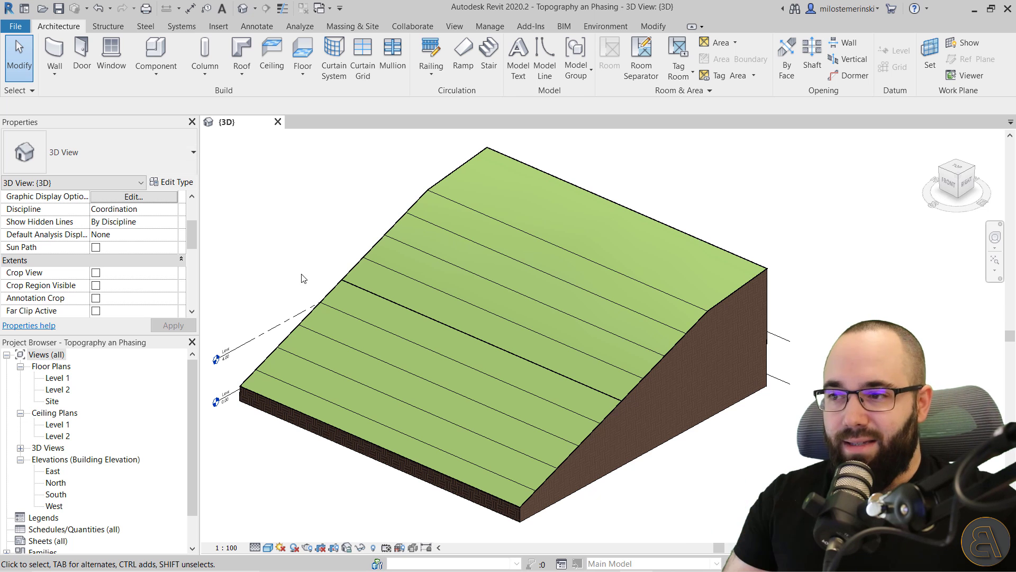
Set the toposurface's Phase Created to Existing, apply the change and clear the selection.
click(335, 285)
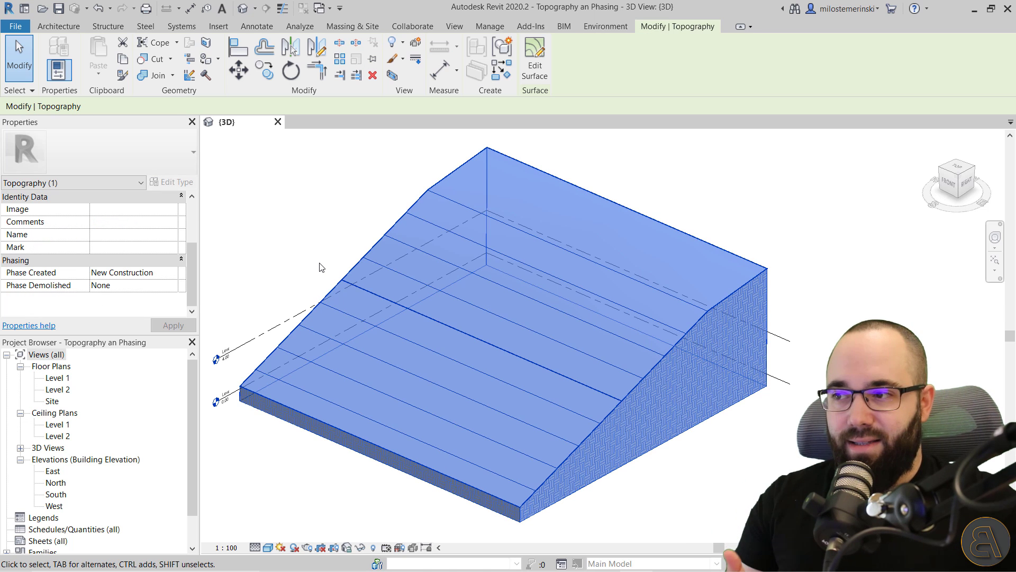
click(149, 277)
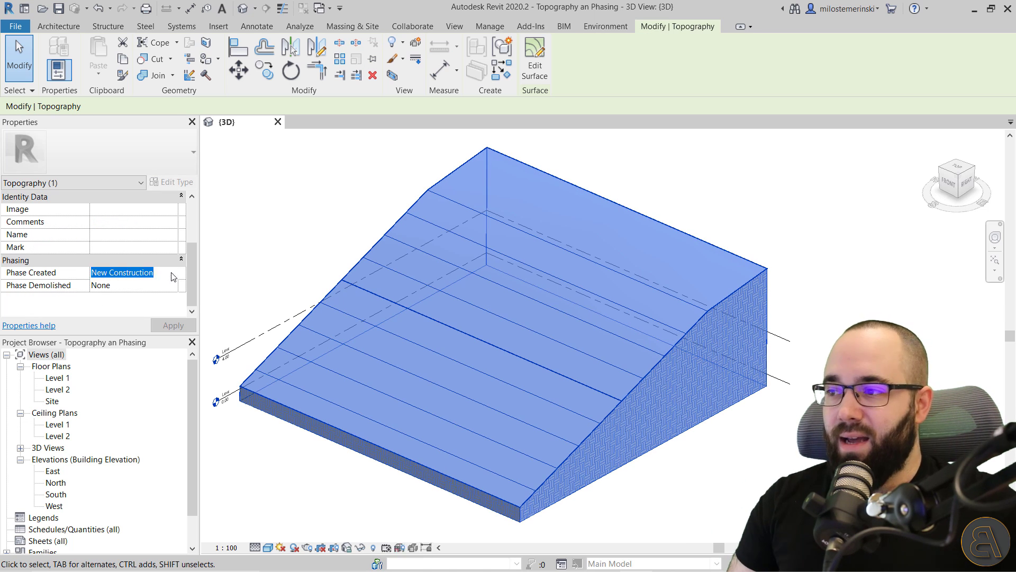
click(173, 273)
click(138, 286)
click(167, 325)
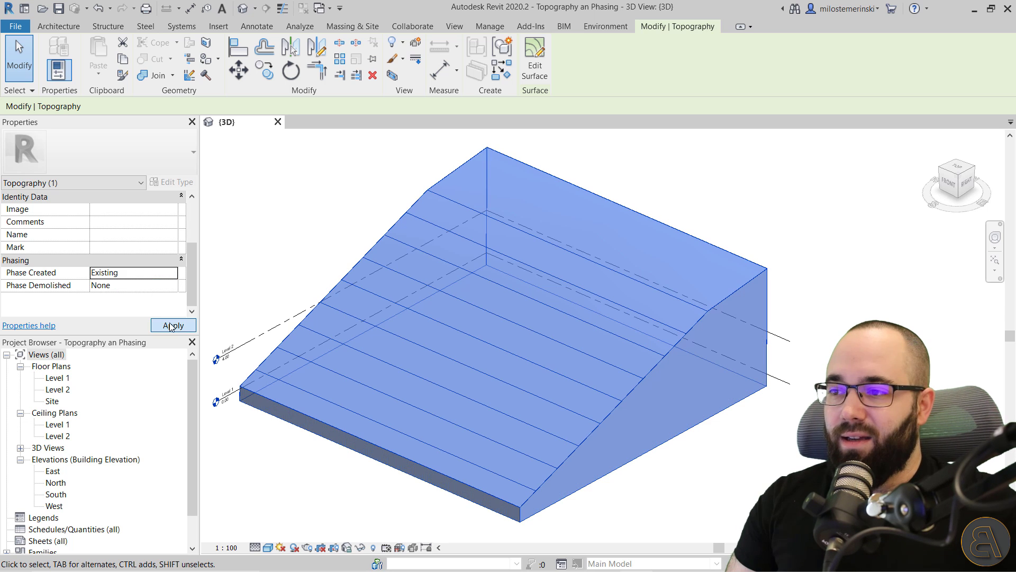
click(293, 265)
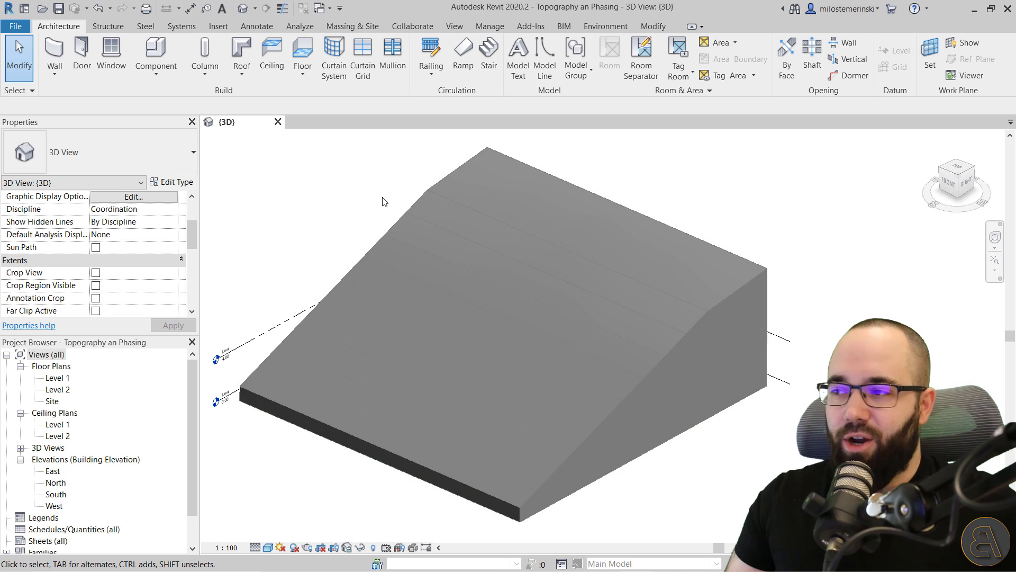
Change the 3D view's phase to Existing so it matches the phase of the toposurface.
scroll(98, 225, down, 5)
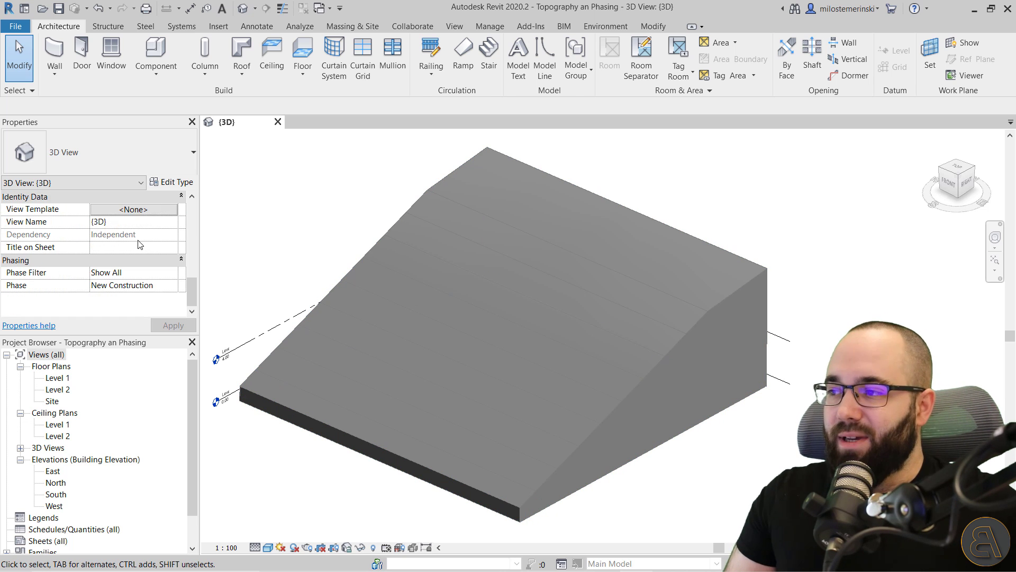
click(174, 286)
click(172, 285)
click(154, 299)
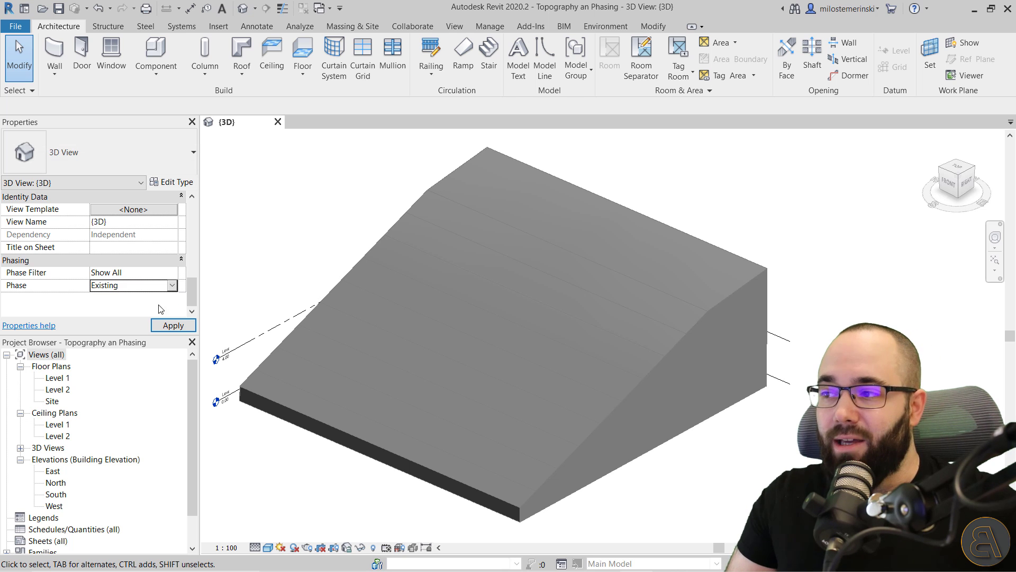
click(173, 325)
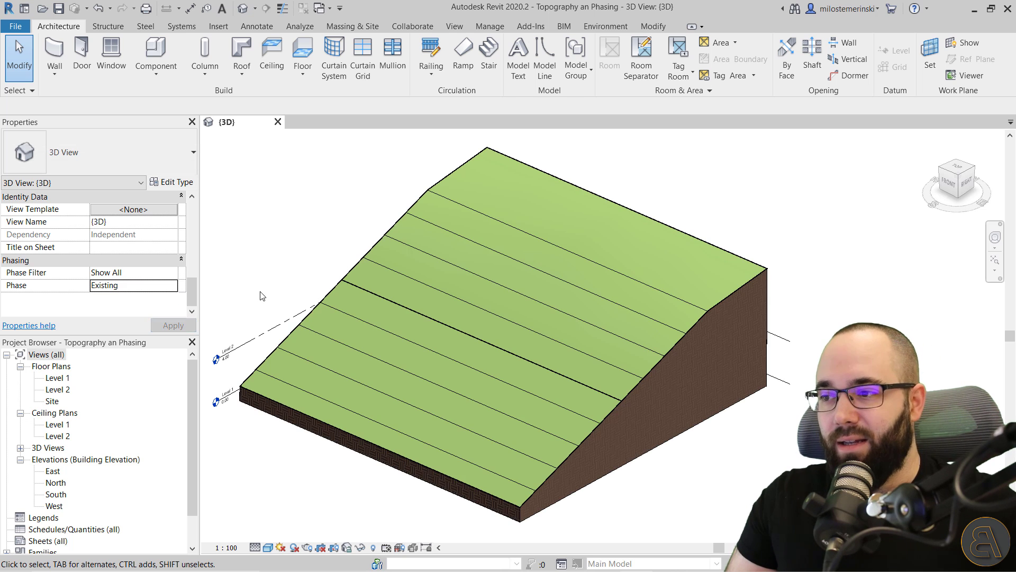
click(333, 290)
click(272, 245)
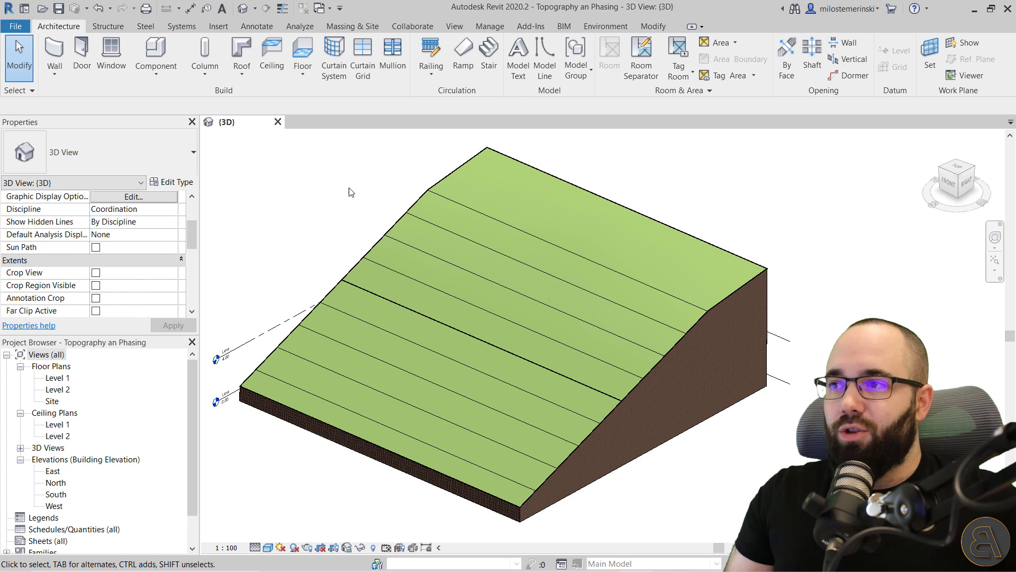
Start a Graded Region on the toposurface, dismissing the save reminder and creating a new toposurface exactly like the existing one.
click(341, 28)
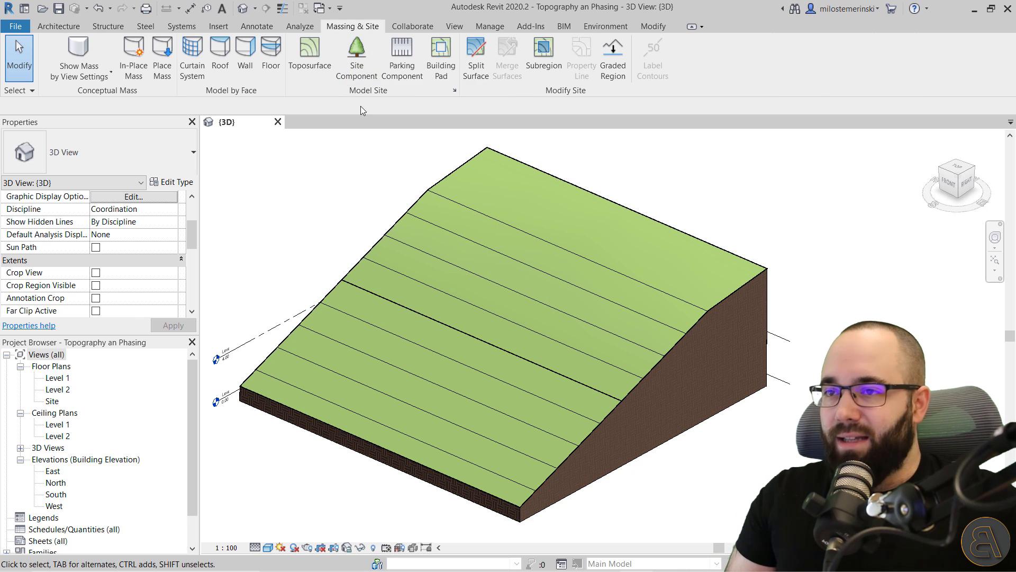
click(399, 222)
click(352, 209)
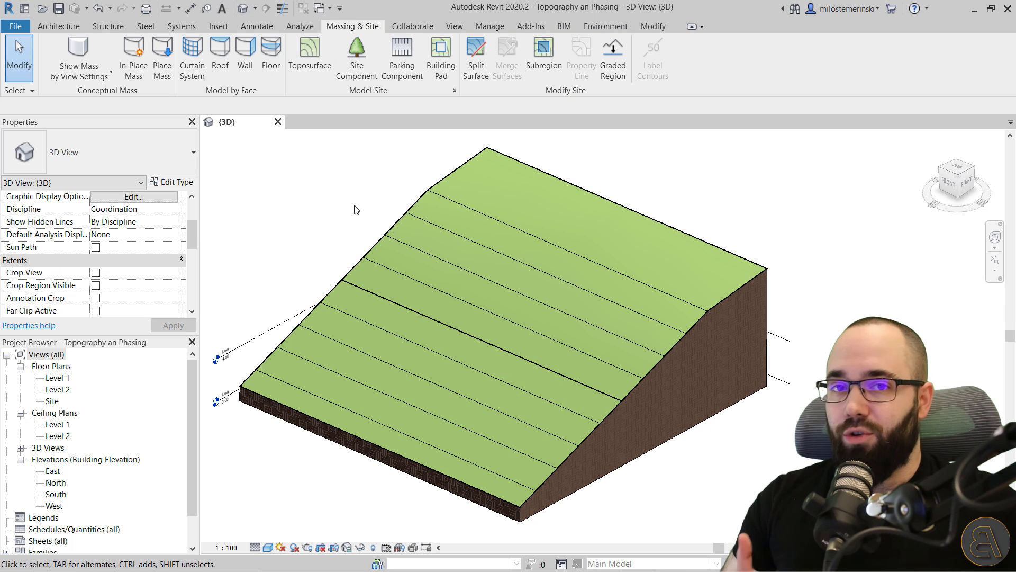
click(609, 74)
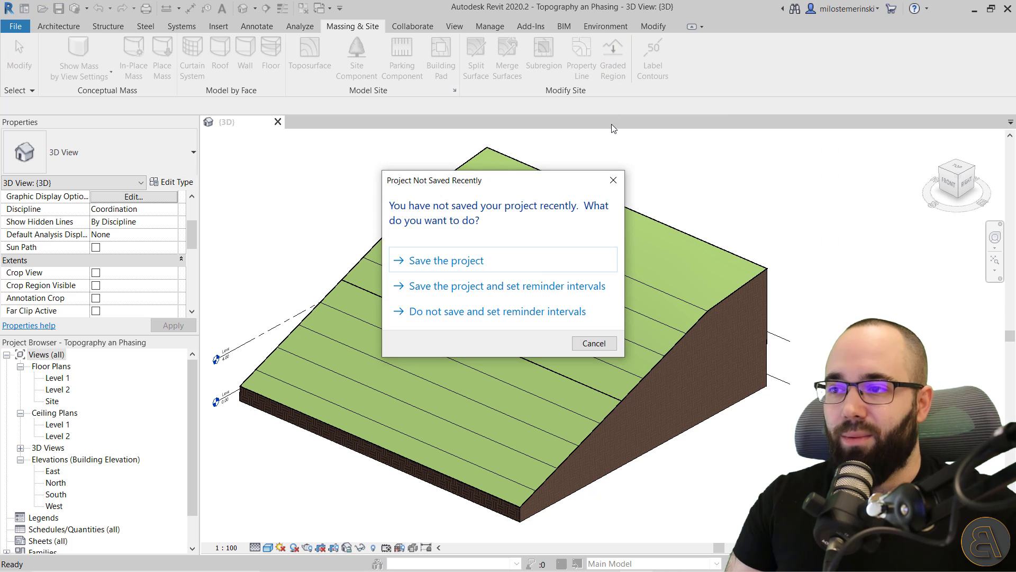
click(614, 181)
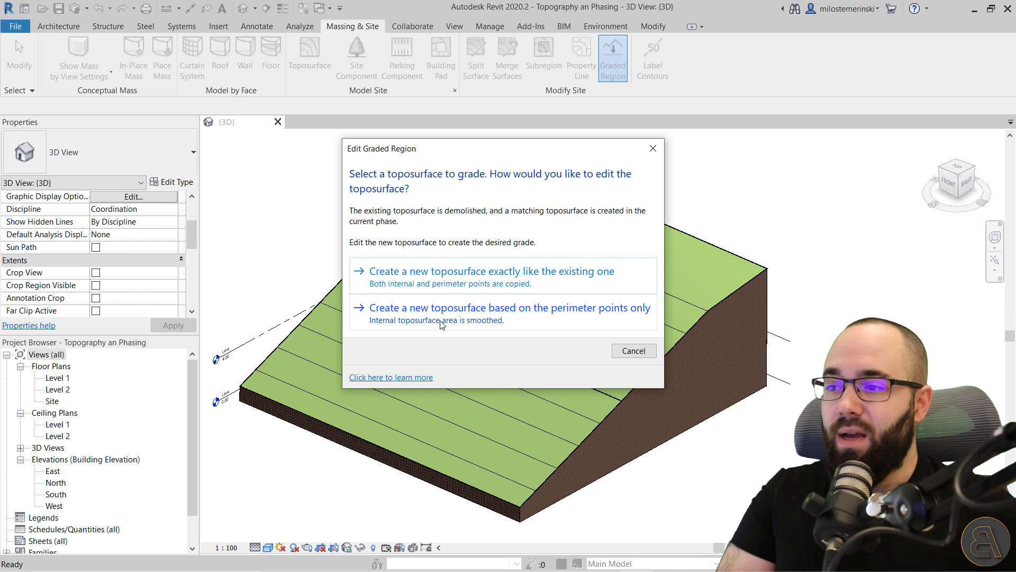
click(446, 276)
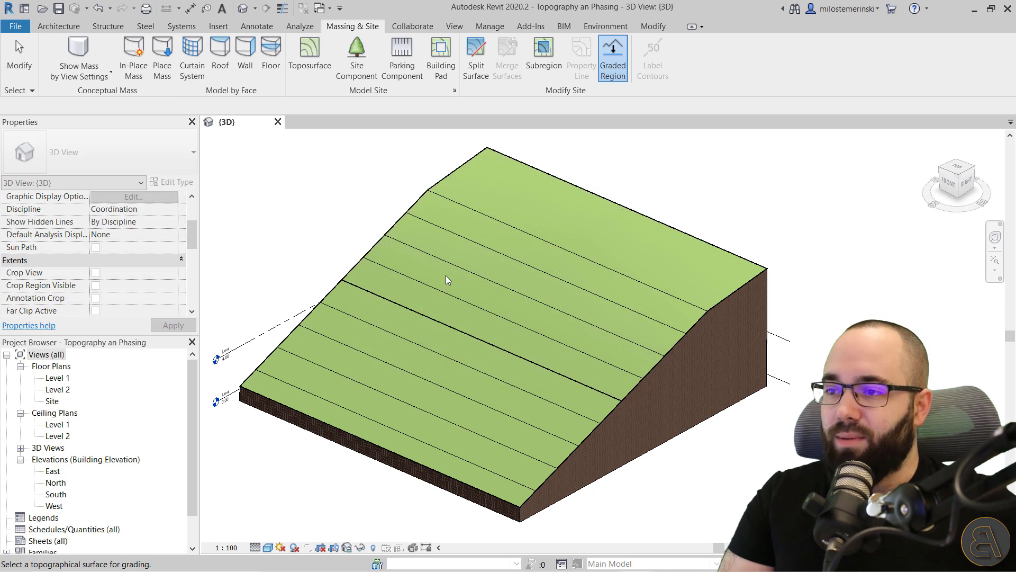
click(512, 226)
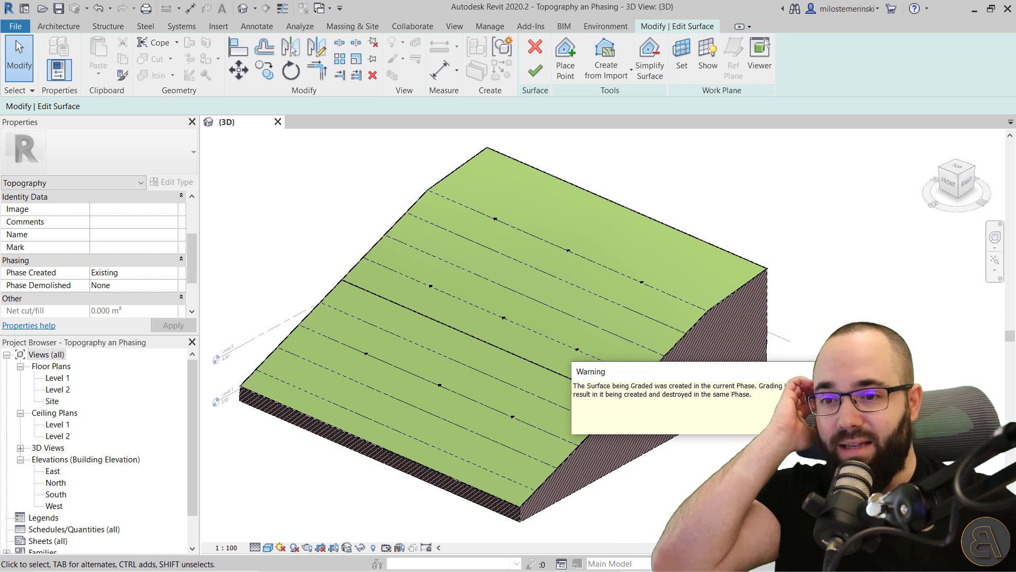
scroll(152, 280, down, 2)
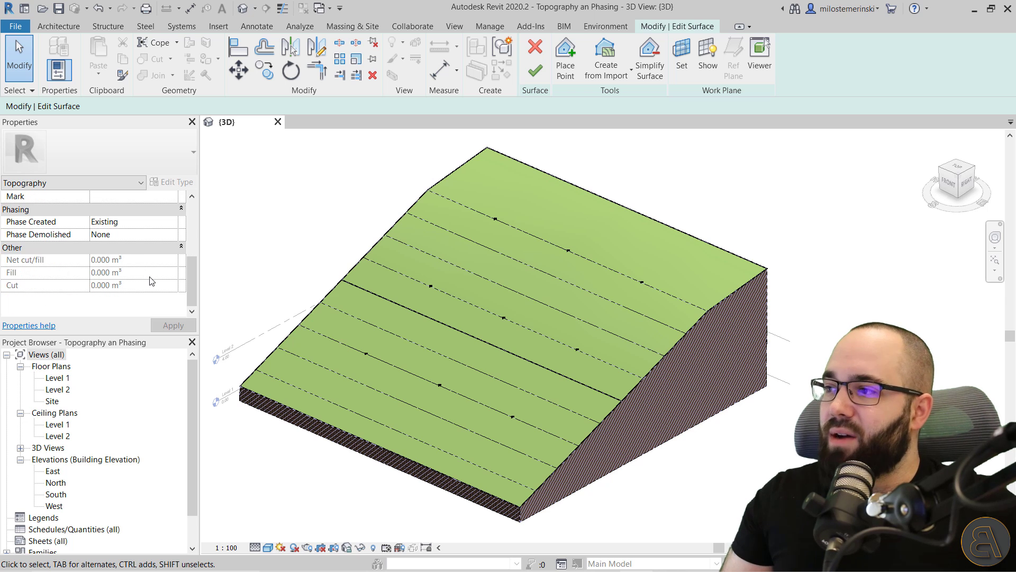
Set the copied toposurface's Phase Created to New Construction, apply it and finish the surface edit.
click(177, 223)
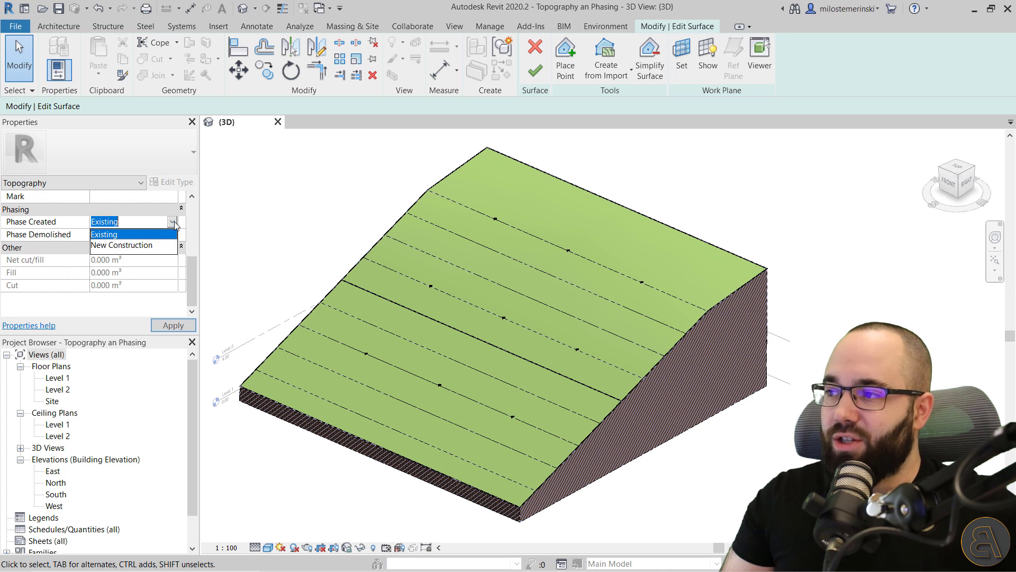
click(141, 245)
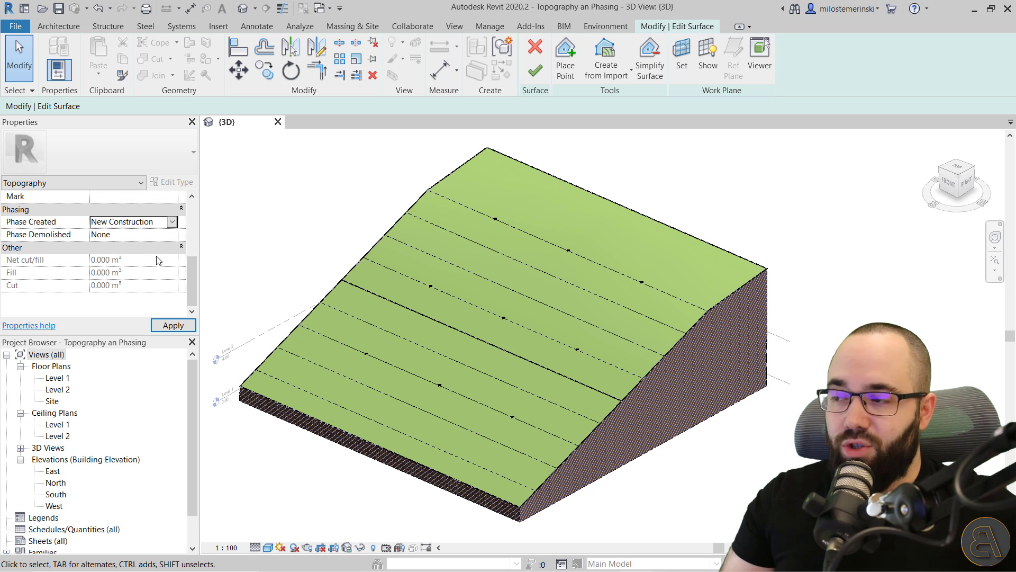
click(165, 325)
click(535, 70)
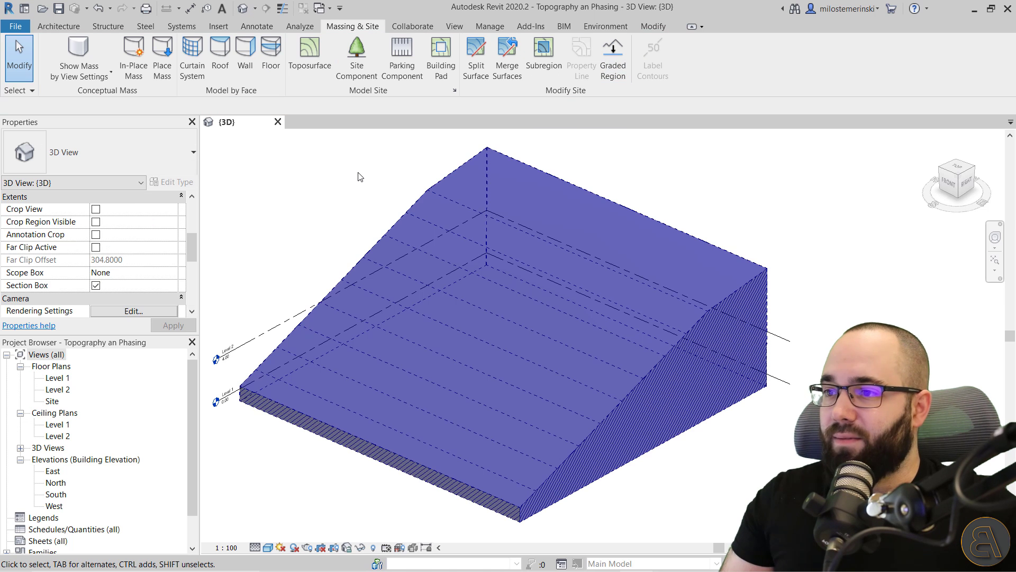
Switch the 3D view's phase to New Construction, inspect the new toposurface's phasing values and clear the selection.
scroll(131, 273, down, 5)
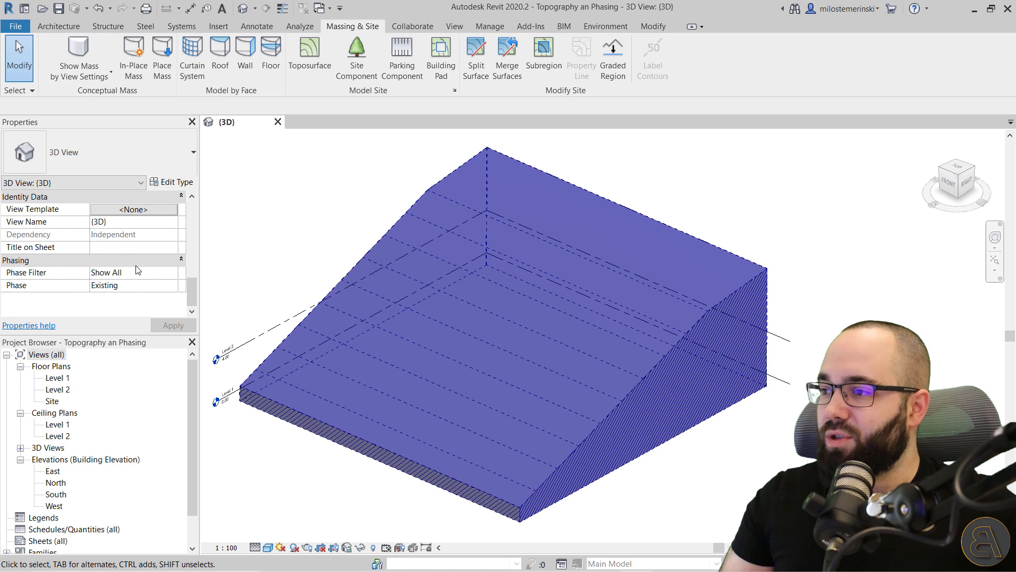
click(175, 284)
click(174, 285)
click(137, 309)
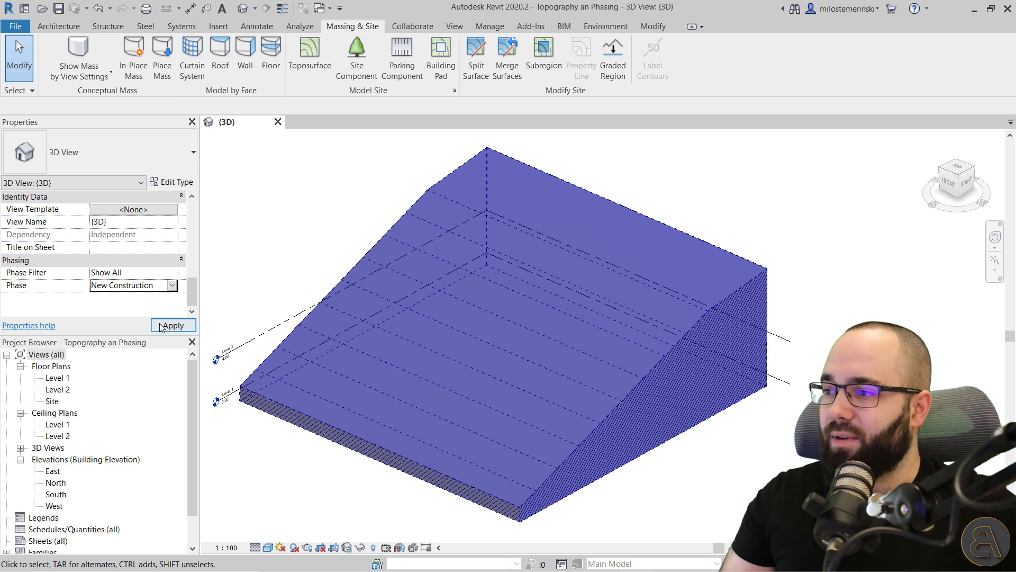
click(164, 326)
click(333, 278)
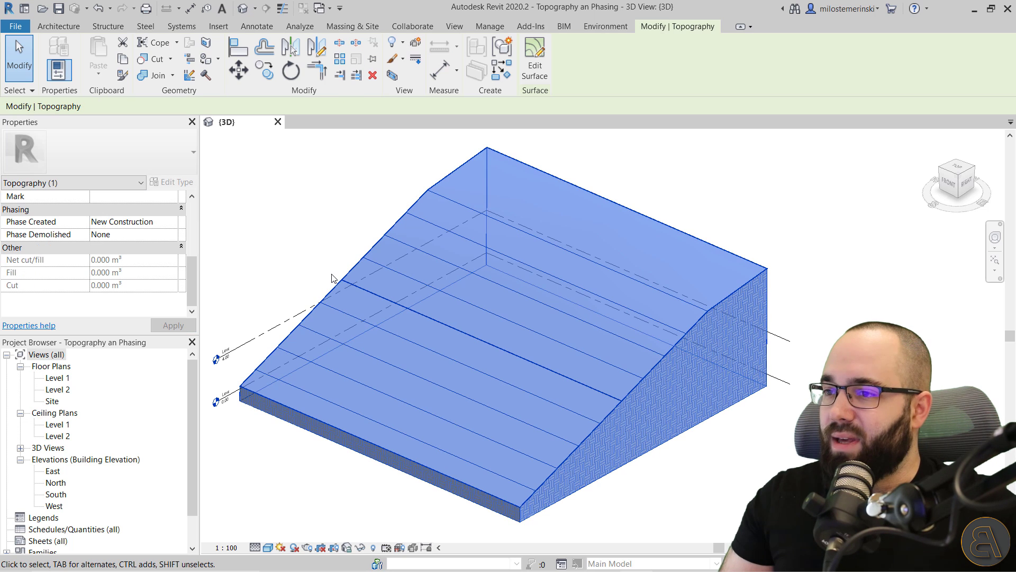
key(Escape)
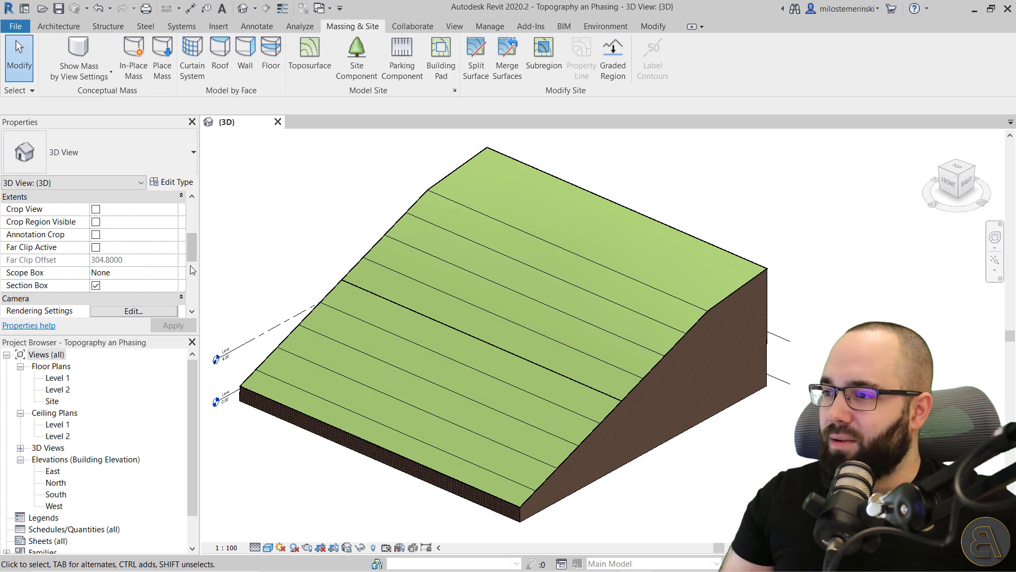
Set the 3D view's phase back to Existing so the original toposurface can be accessed.
scroll(191, 270, down, 3)
click(175, 285)
click(175, 284)
click(137, 297)
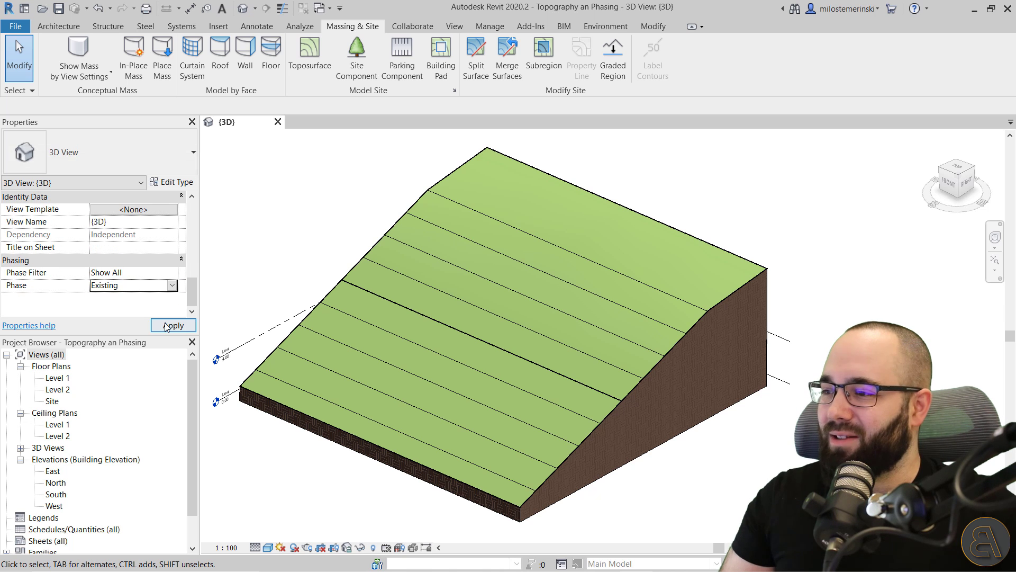
click(167, 325)
Set the original toposurface's Phase Demolished to New Construction, apply the change and clear the selection.
click(347, 276)
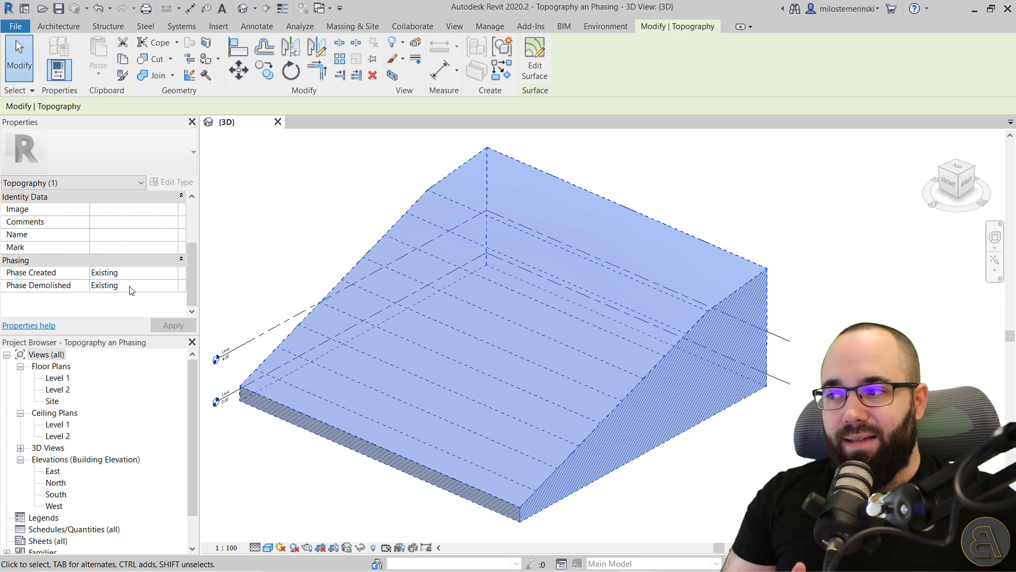
click(172, 285)
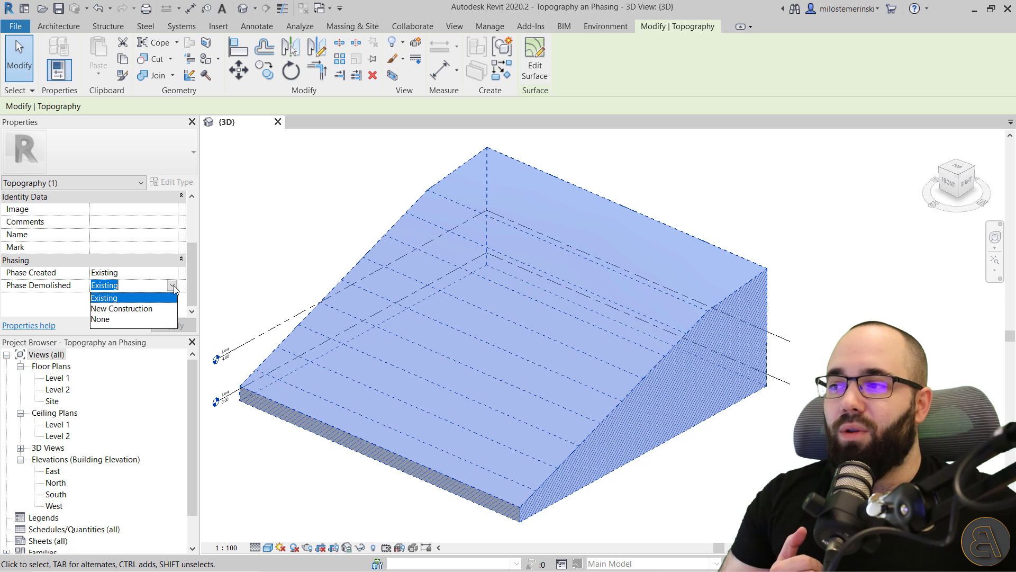
click(142, 309)
click(167, 326)
click(277, 268)
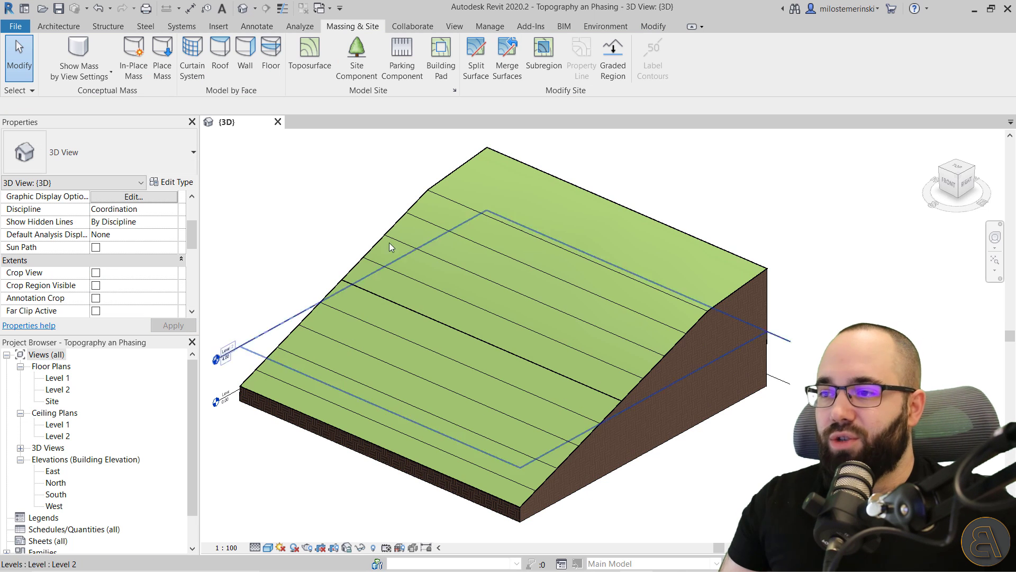
Change the 3D view's phase to New Construction and check the new toposurface's phasing and cut/fill properties.
scroll(163, 264, down, 2)
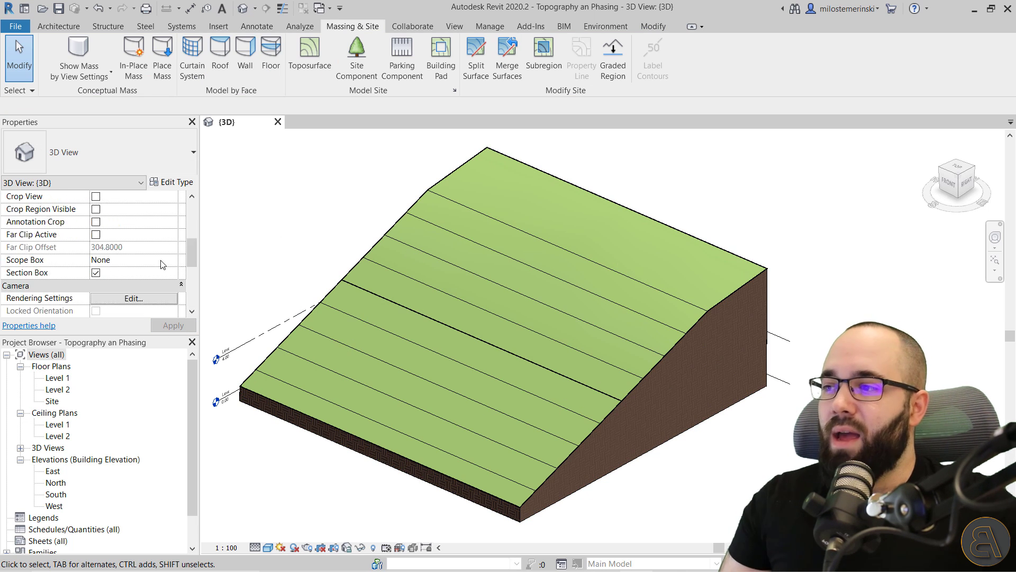
scroll(160, 260, down, 3)
click(173, 286)
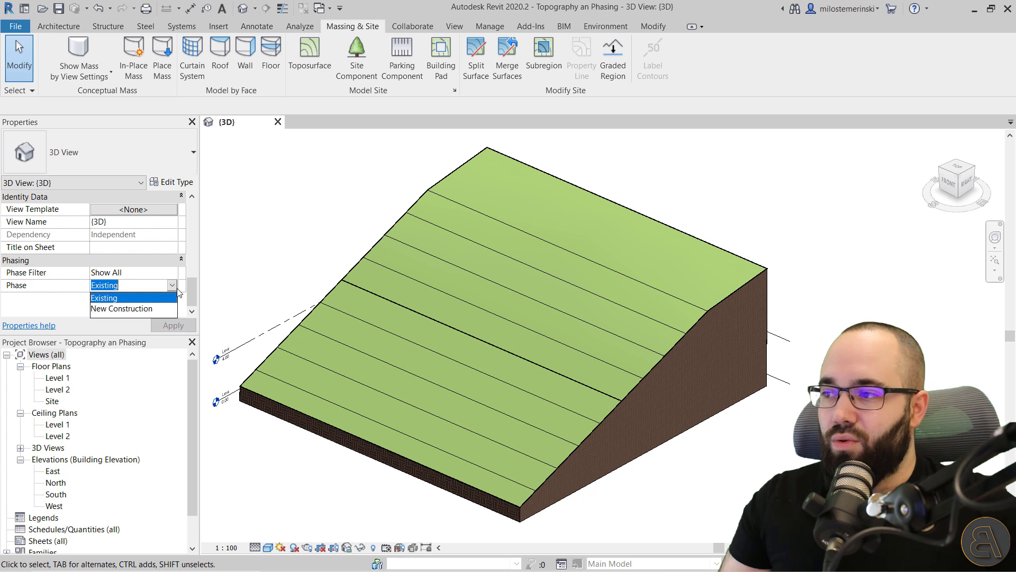
click(141, 309)
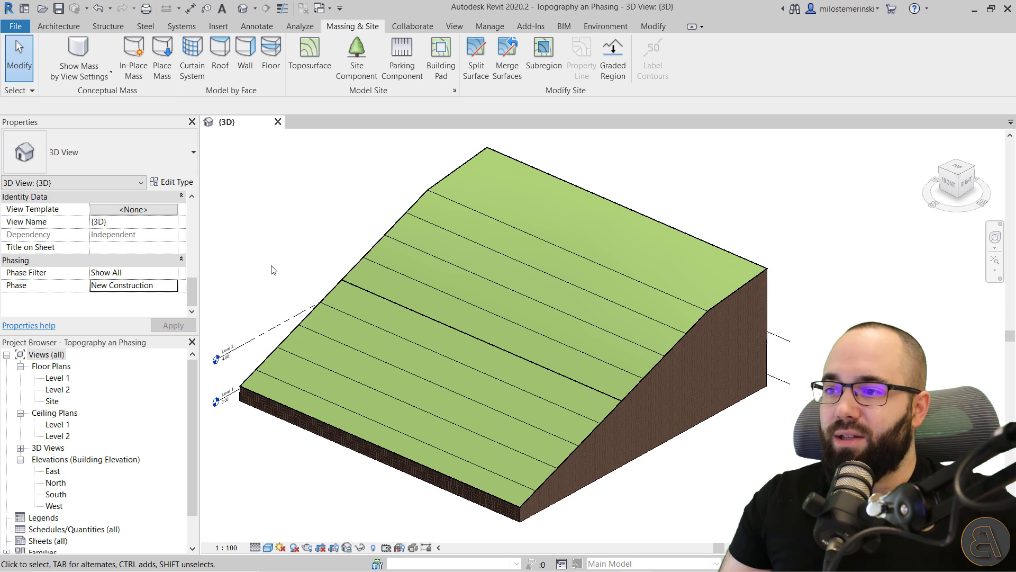
click(332, 293)
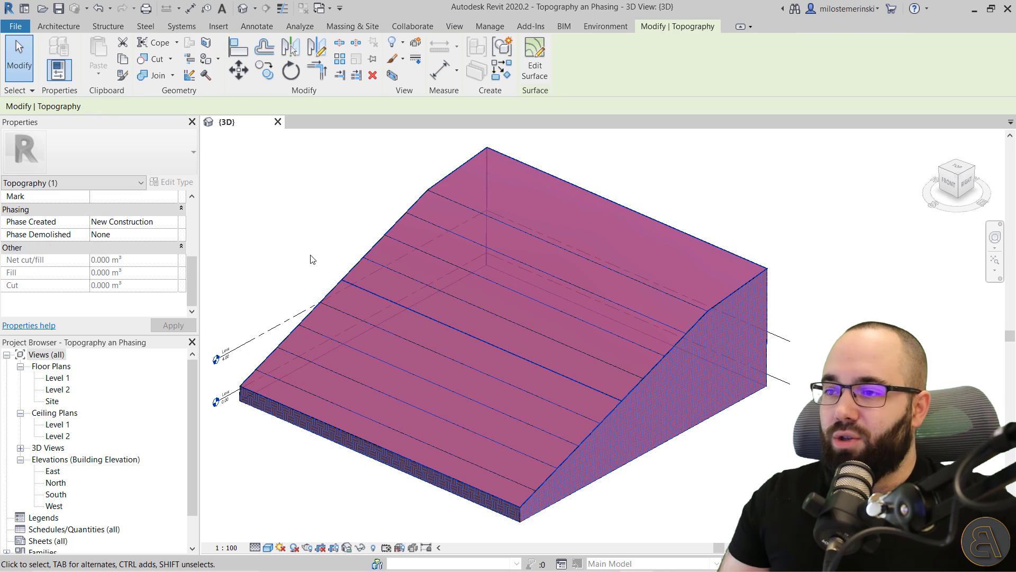
click(312, 257)
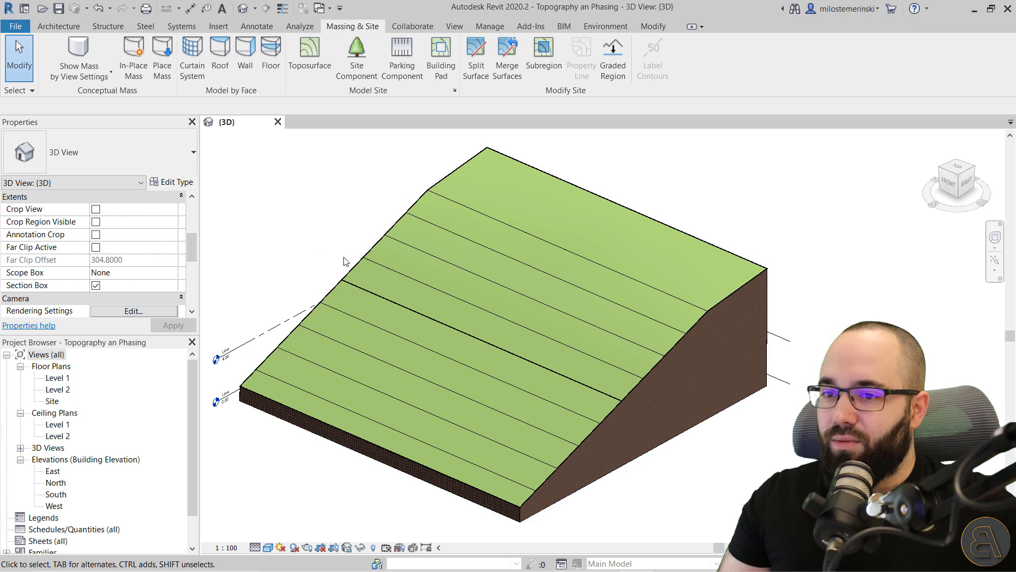
Shift the new toposurface aside to reveal the demolished one in the same place, and undo the move.
click(469, 210)
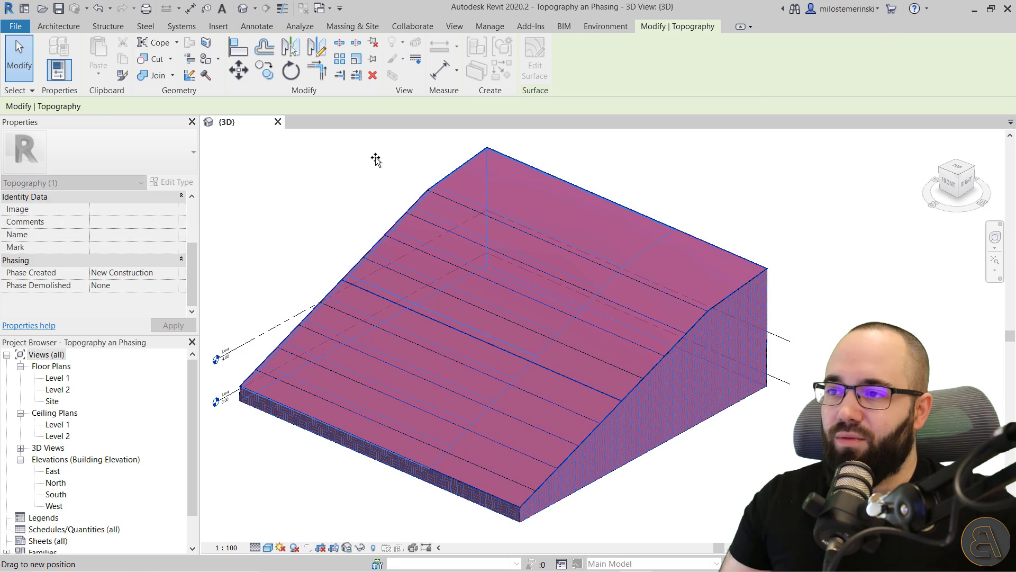
key(Escape)
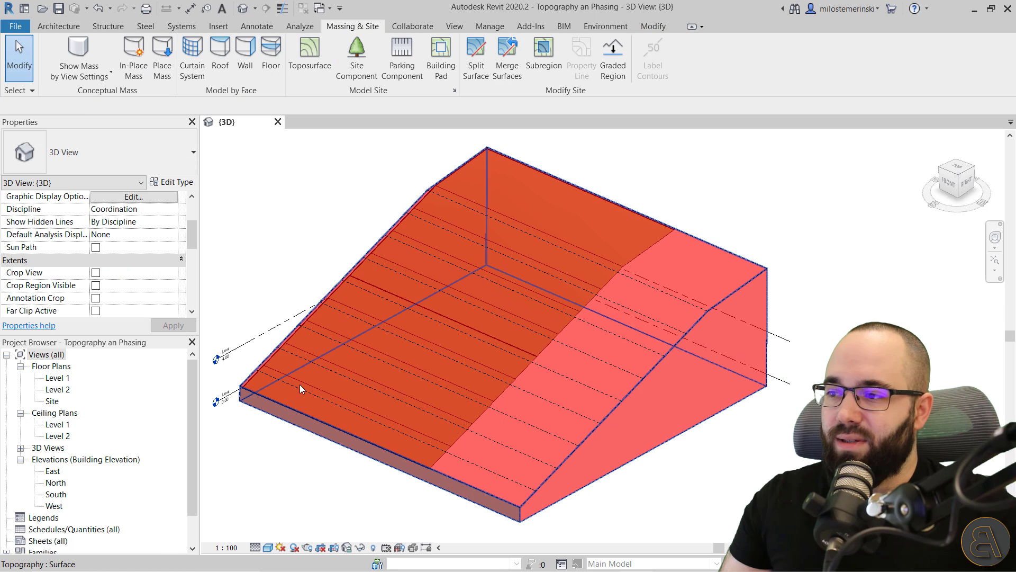
click(98, 8)
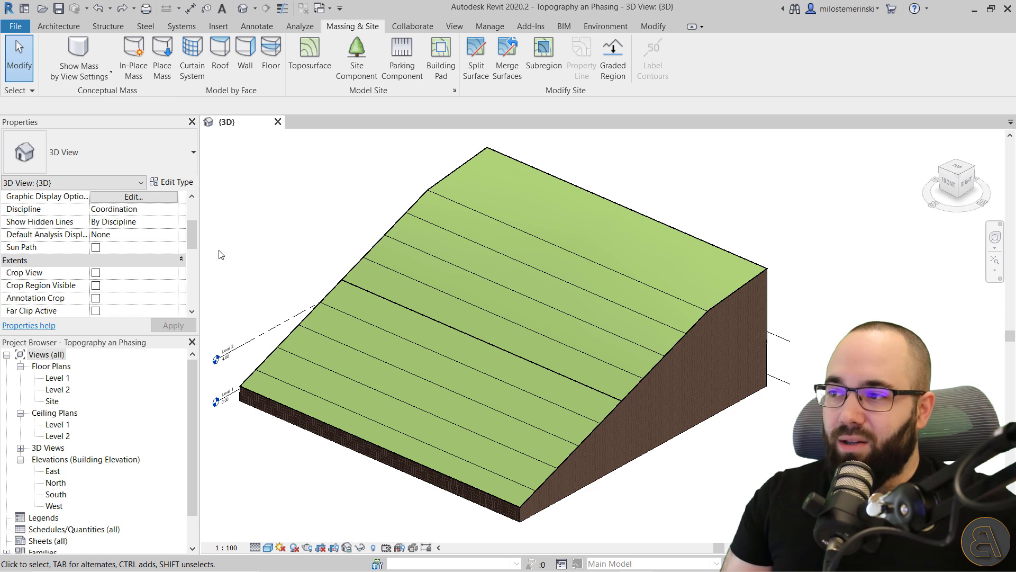
Set the 3D view's Phase Filter to Show Complete and select the new toposurface.
scroll(160, 269, down, 5)
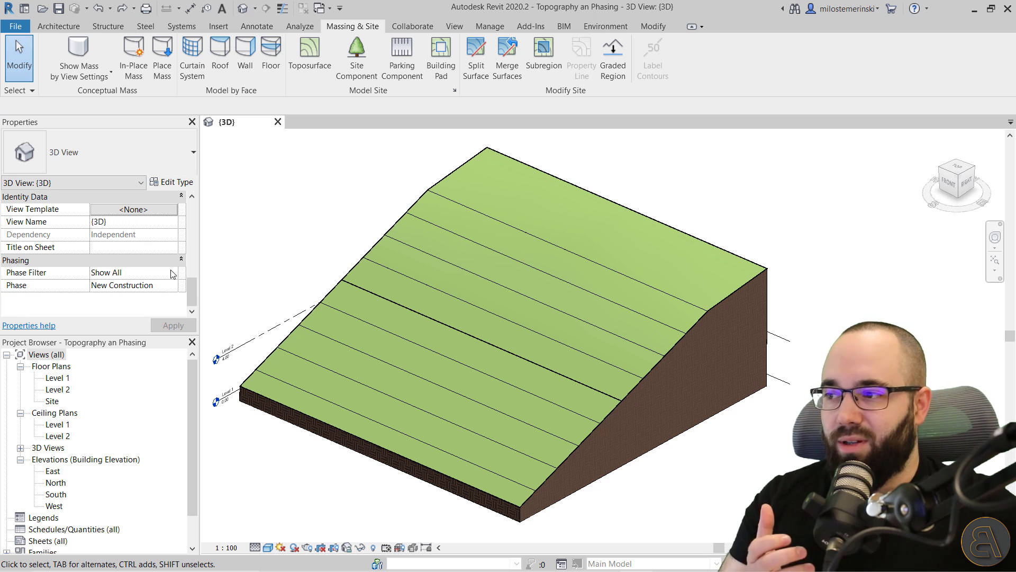
click(172, 272)
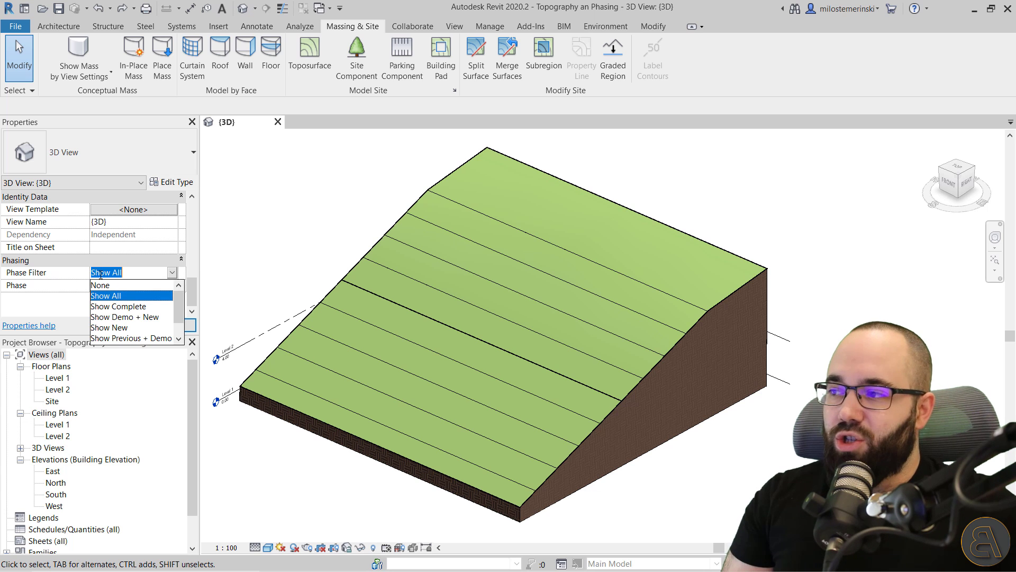
click(139, 307)
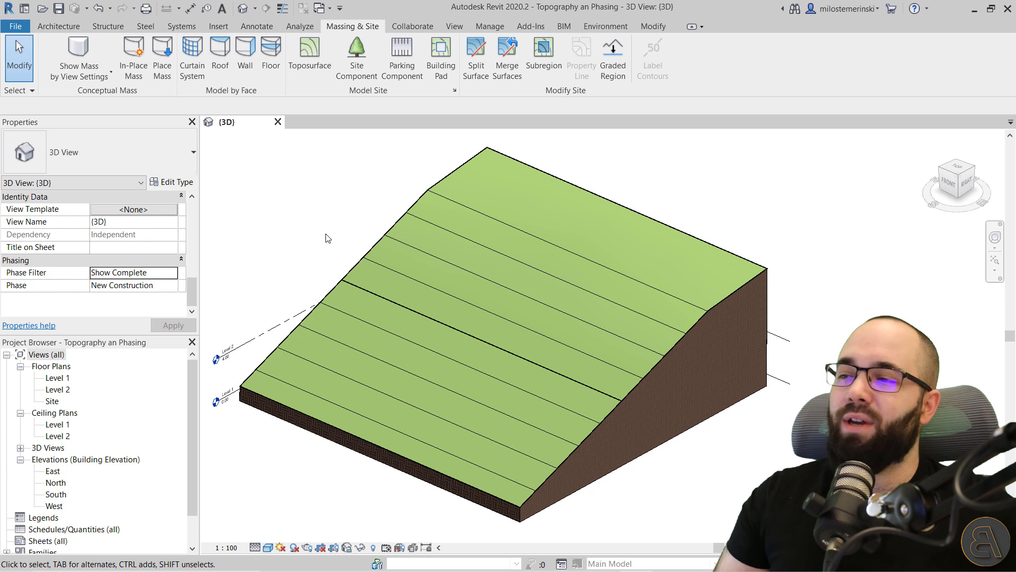
click(96, 288)
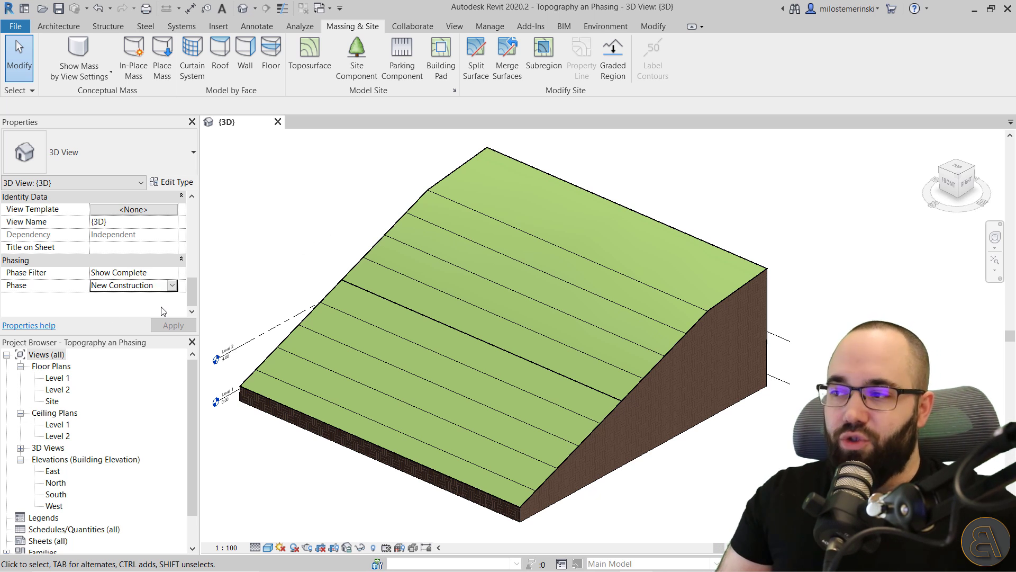
click(466, 210)
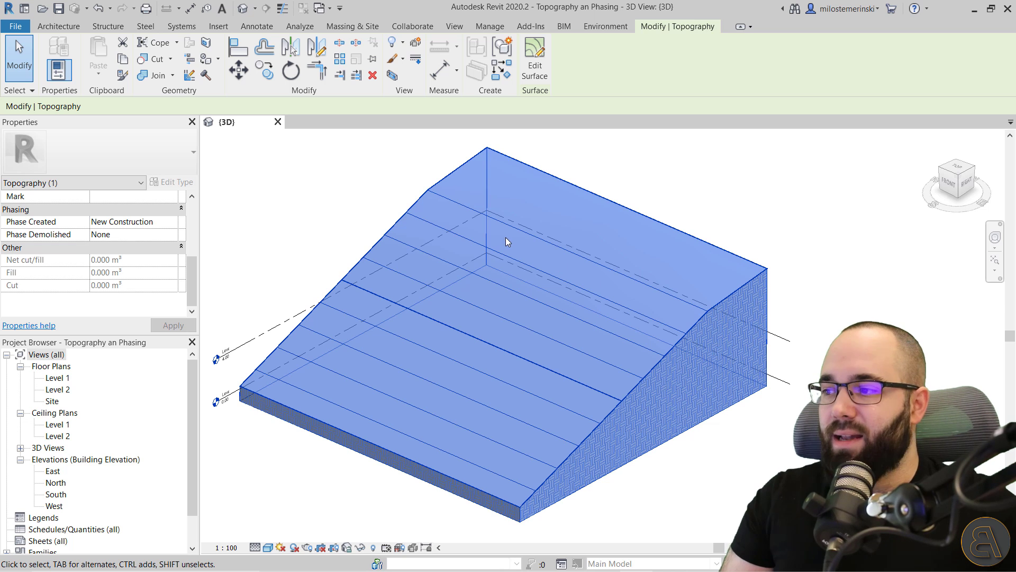
Open the Site floor plan and examine the semicircular guide arc drawn over the topography.
double_click(54, 402)
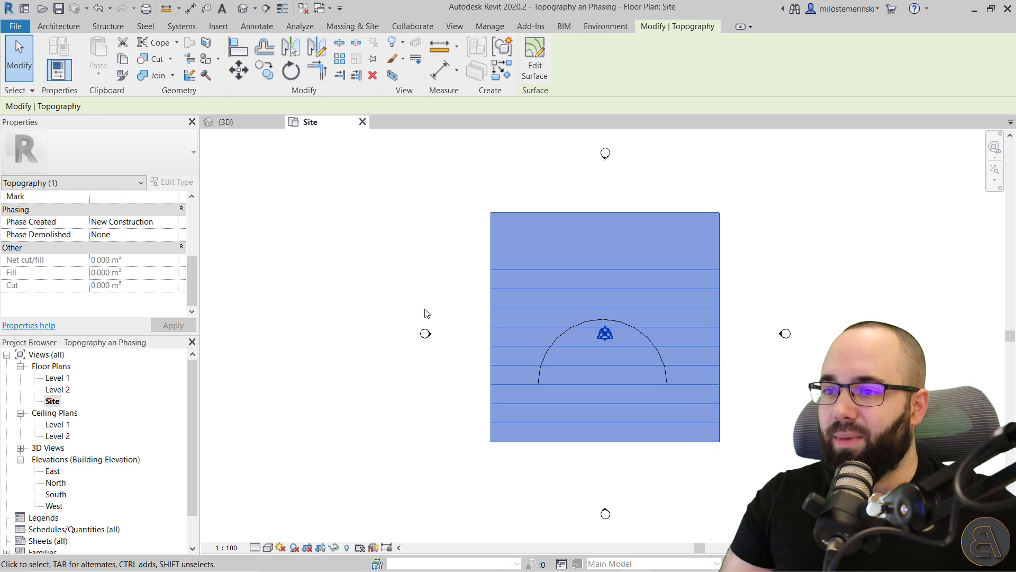
click(770, 405)
scroll(743, 335, up, 3)
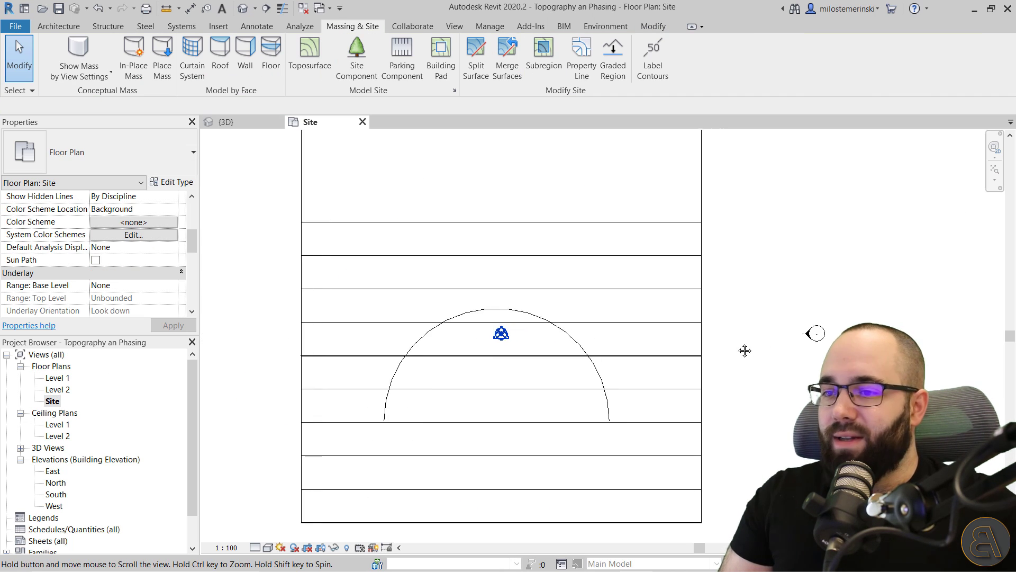
click(562, 333)
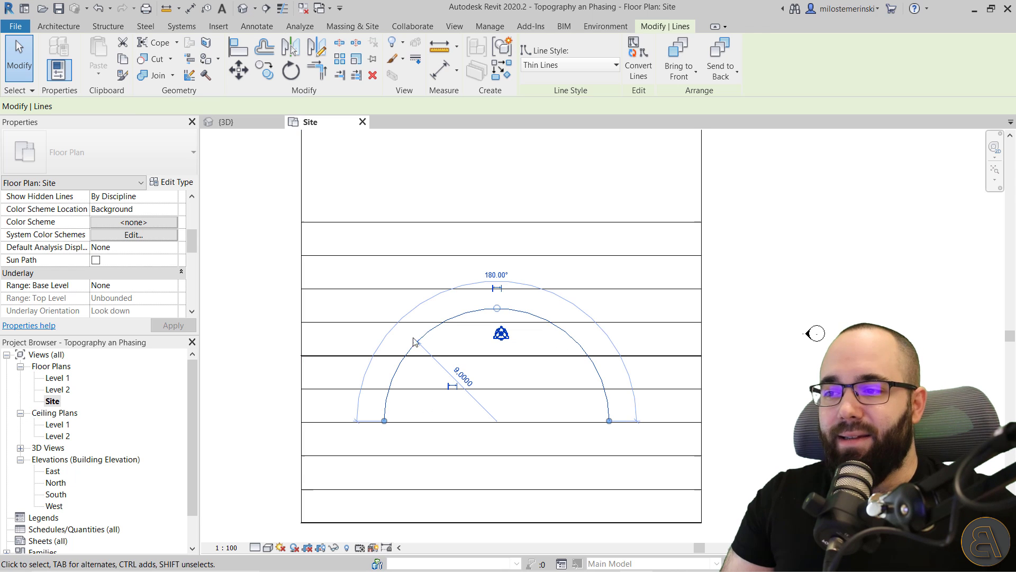
key(Escape)
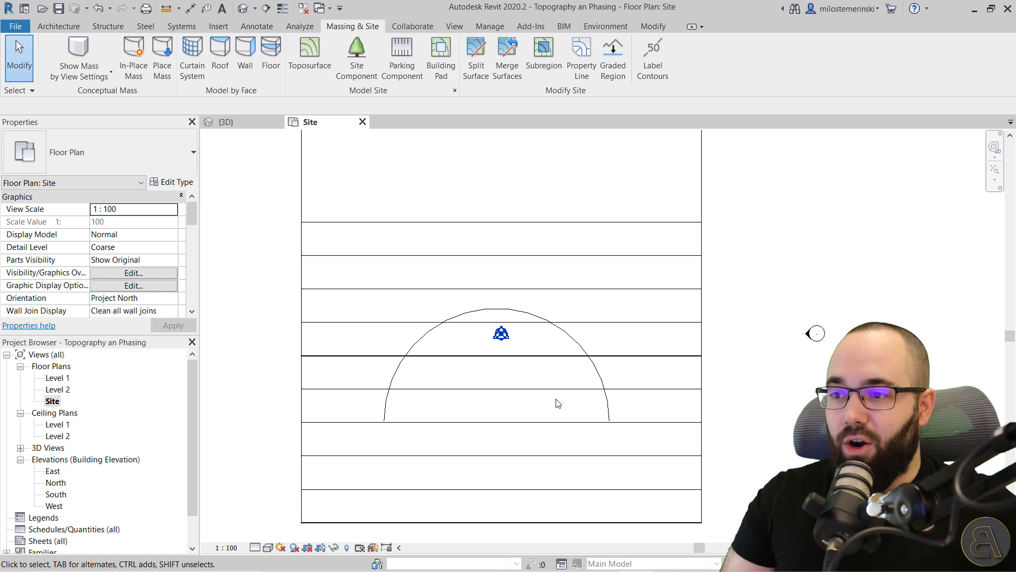
Edit the new toposurface in the Site plan and set up Place Point with elevations Relative to Surface at 0.0000.
click(641, 357)
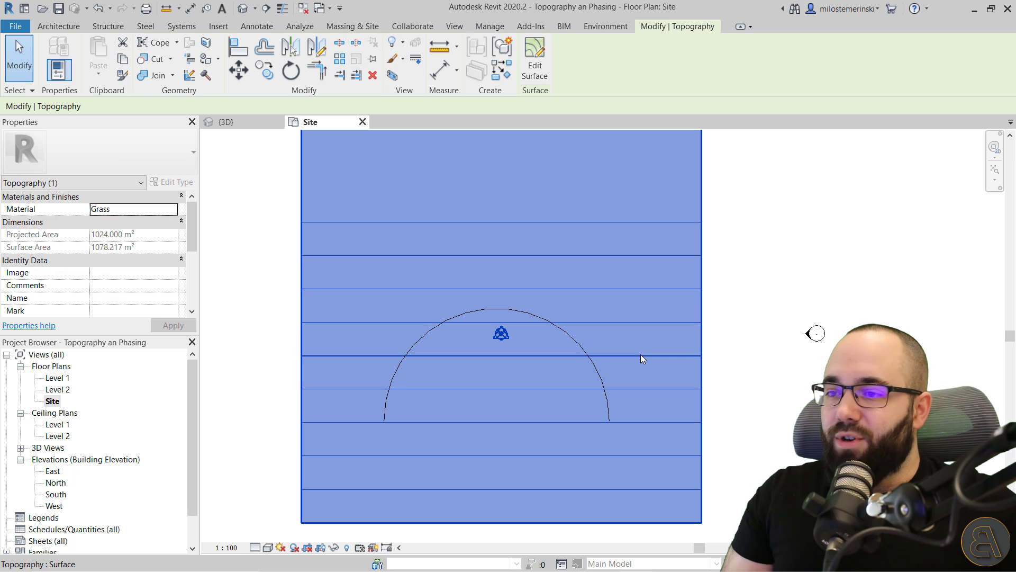
click(535, 63)
middle_drag(501, 227, 453, 212)
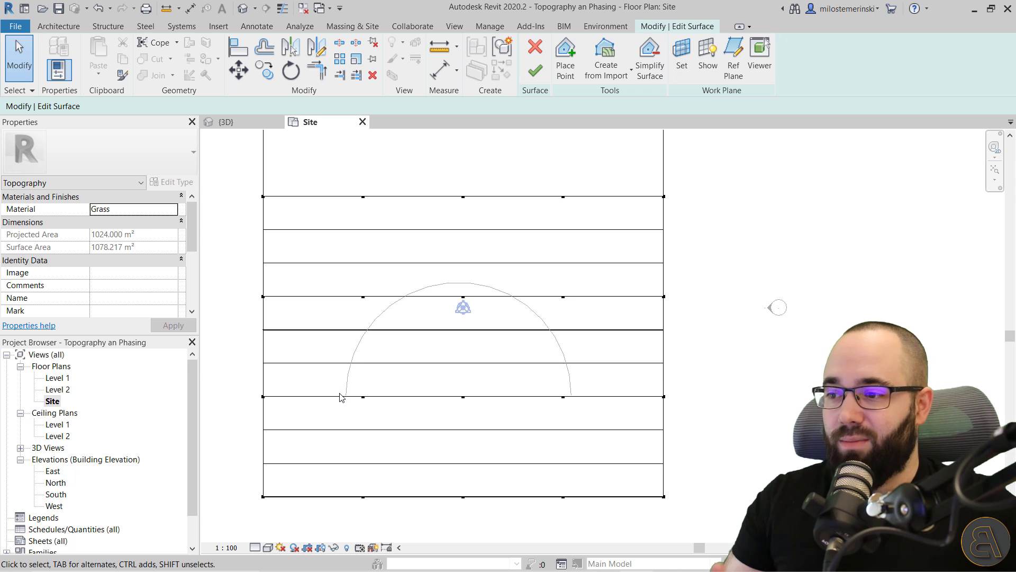
click(565, 60)
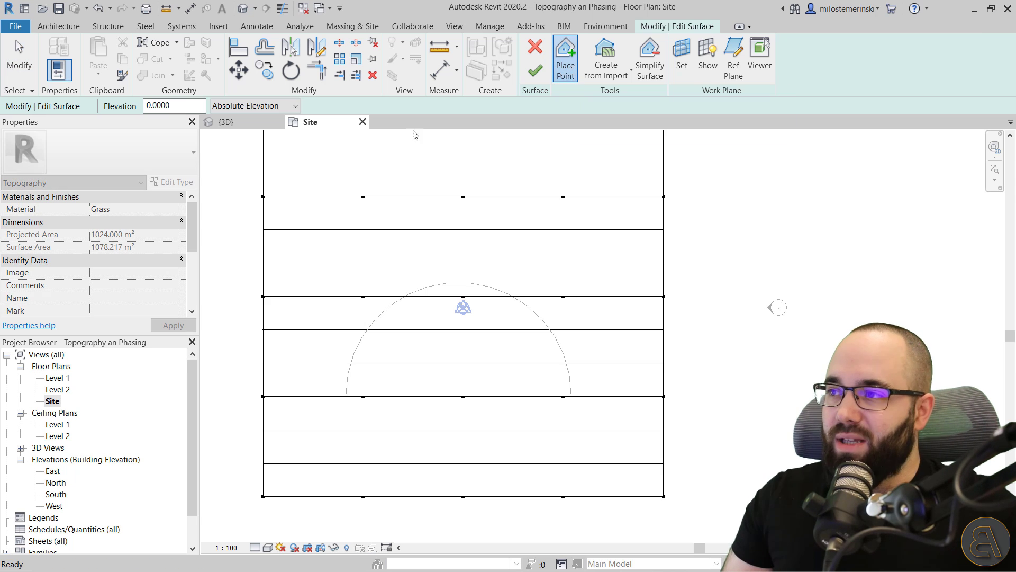
click(253, 106)
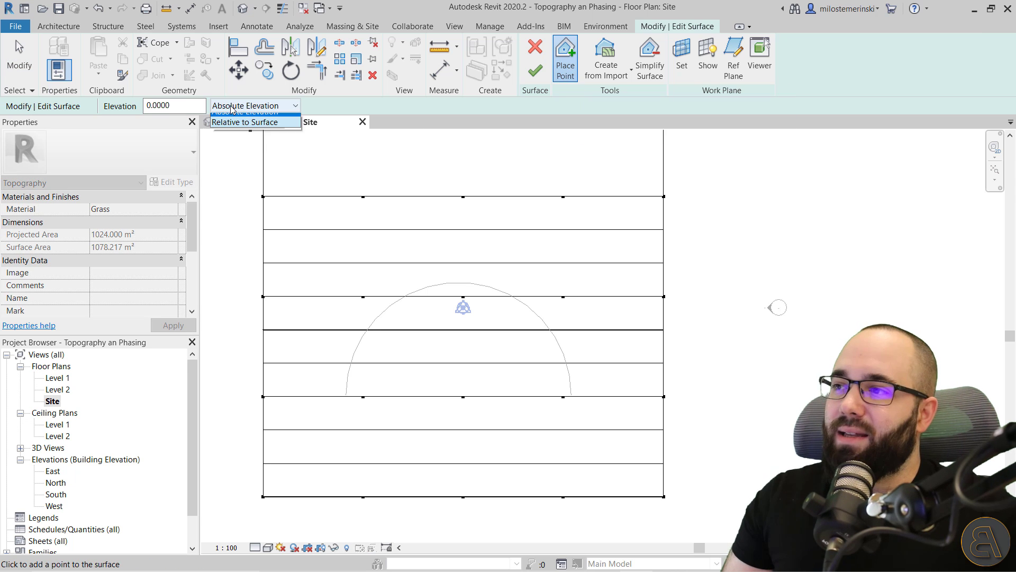
click(250, 130)
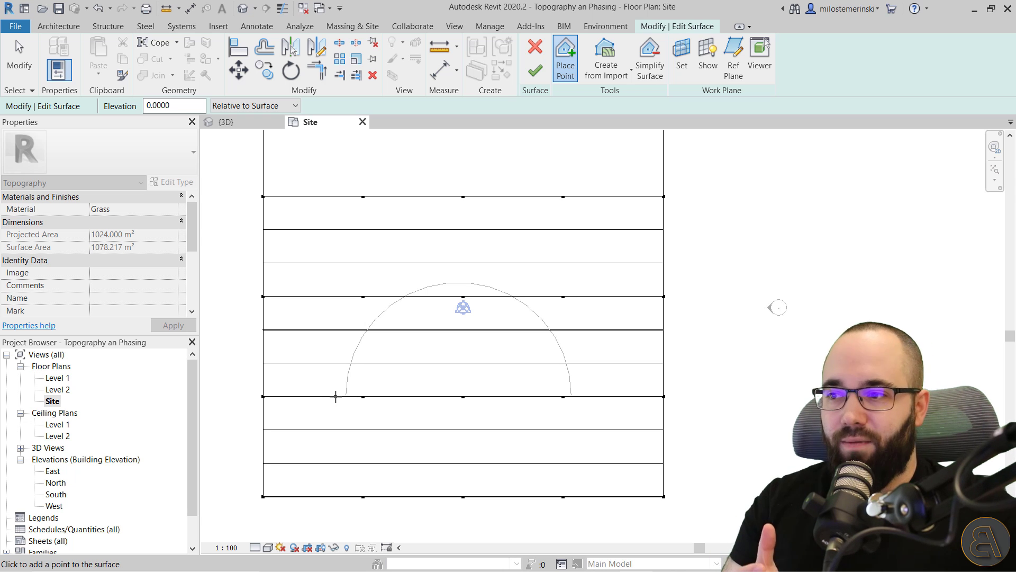
Place a row of surface points just outside the semicircular guide arc at 0.0000 relative to the surface, undoing the one misplaced inside it.
click(336, 397)
click(336, 384)
click(337, 363)
click(340, 337)
click(350, 314)
click(379, 283)
click(409, 266)
click(446, 256)
click(477, 258)
click(505, 261)
click(521, 312)
key(ctrl+z)
click(526, 272)
click(549, 286)
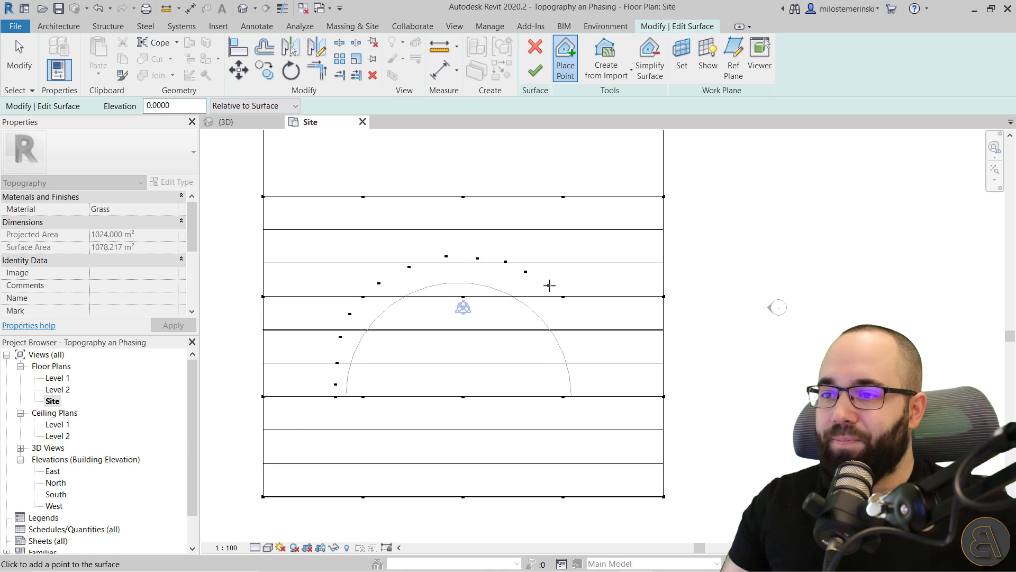
click(568, 315)
click(574, 343)
click(579, 376)
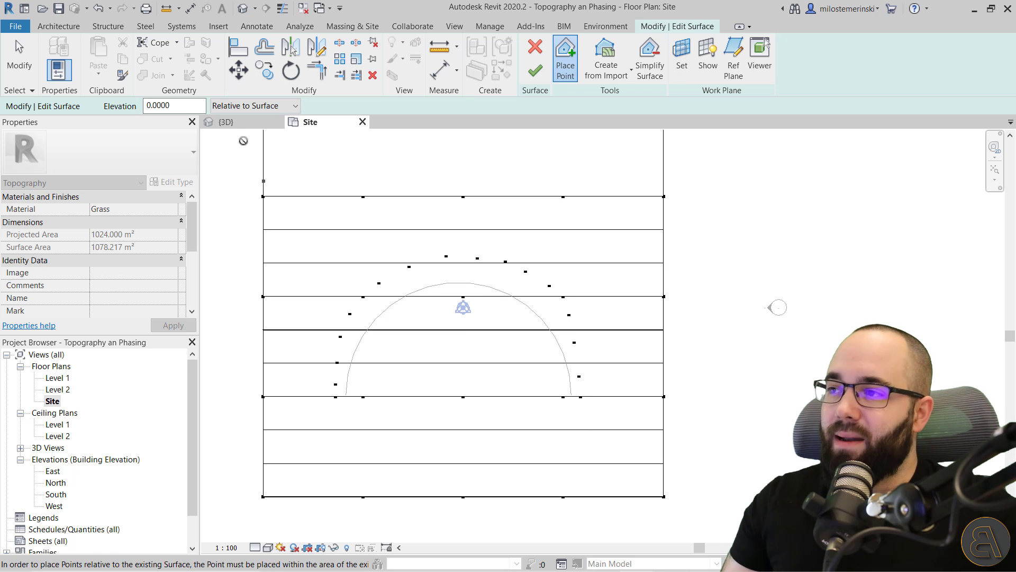
Examine the newly placed surface points around the semicircle in the 3D view.
click(226, 122)
shift+middle_drag(492, 356, 439, 339)
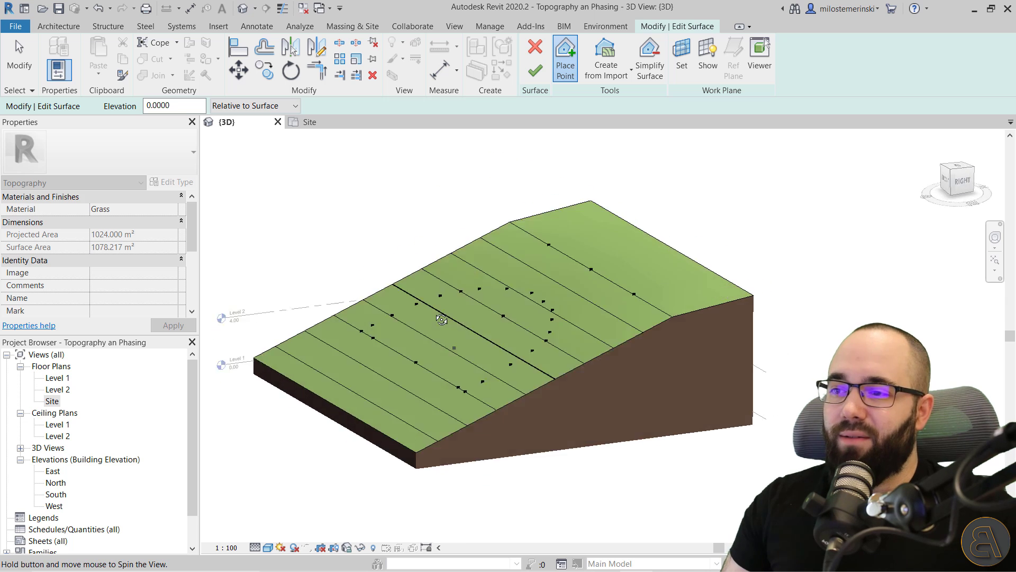
scroll(354, 356, up, 4)
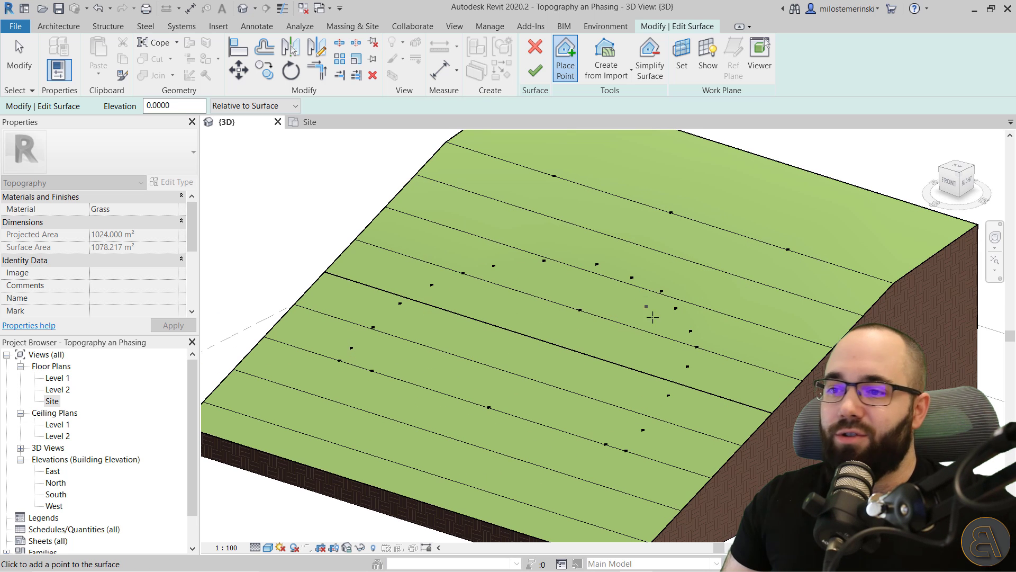
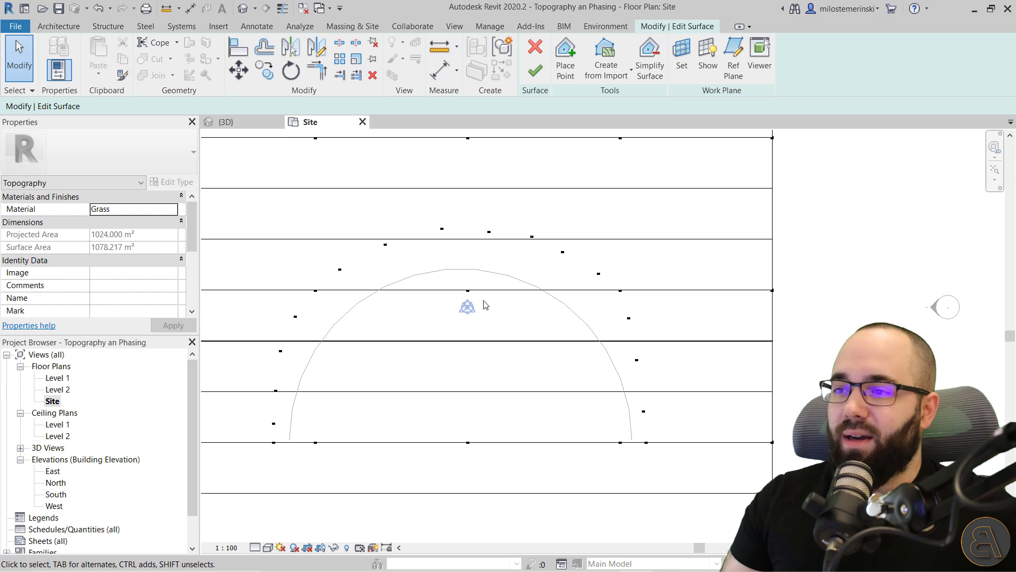
Delete the interior surface point just below the crown of the guide arc in the Site plan and check the point near the arc's left base.
drag(487, 304, 464, 293)
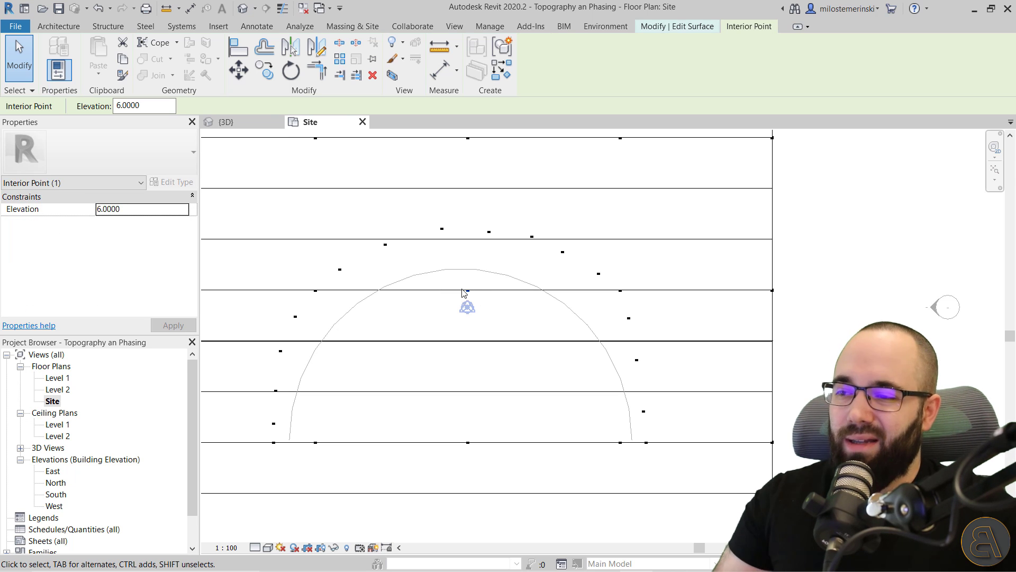
key(Escape)
middle_drag(392, 419, 444, 385)
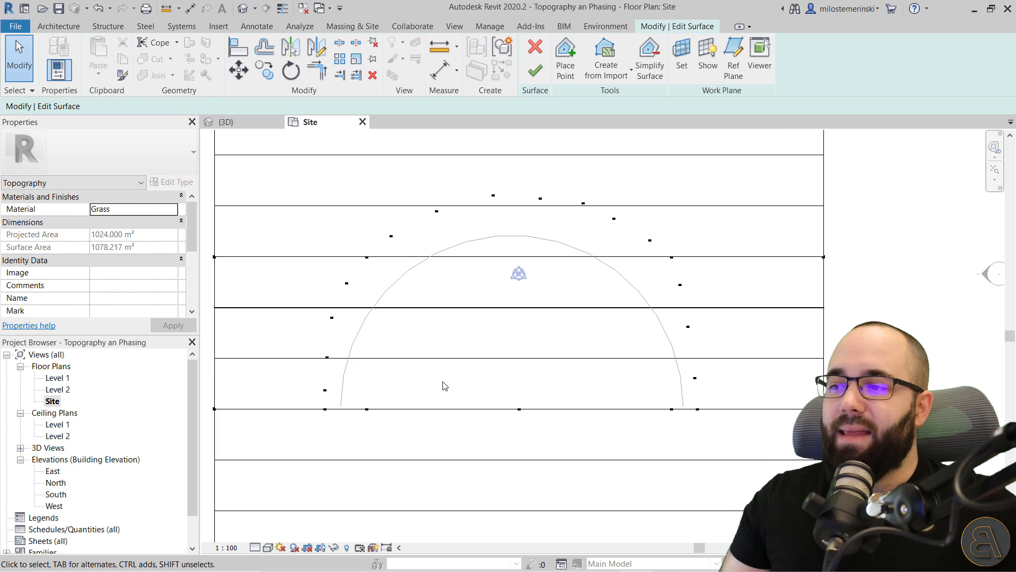
click(368, 408)
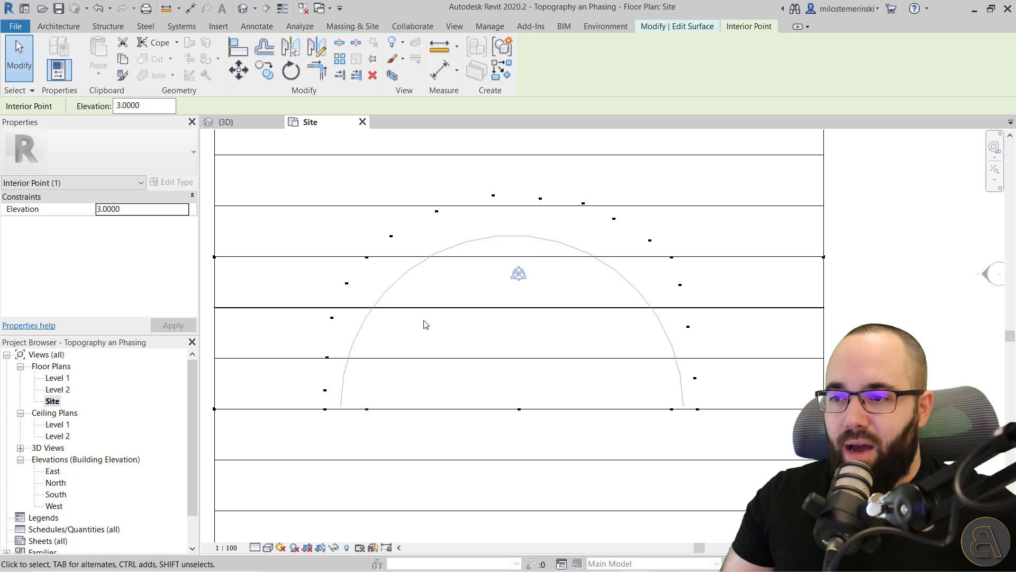
click(563, 391)
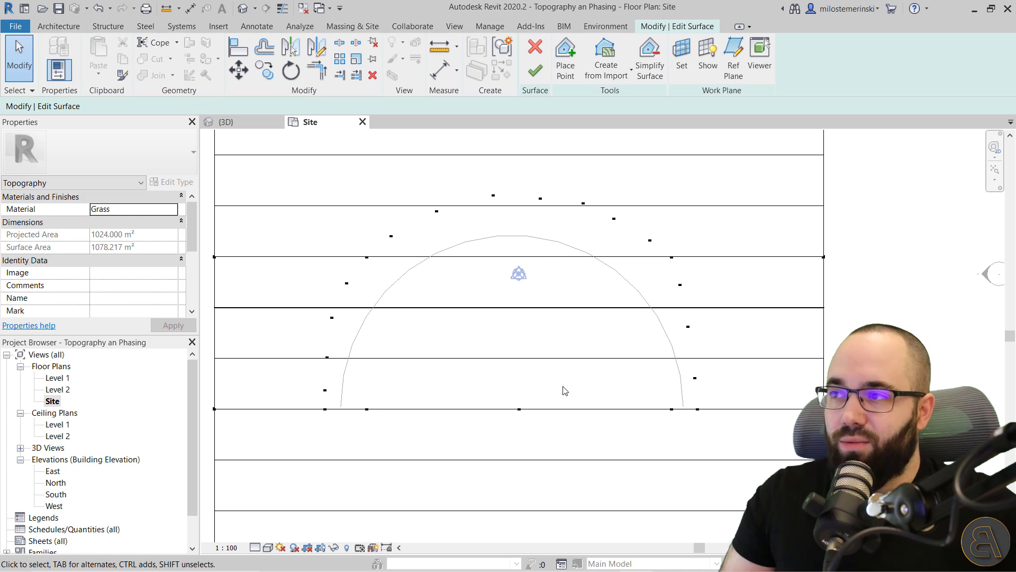
Copy the interior point near the arc's left base with Multiple enabled, placing copies along the guide arc from its left end to its right end.
click(367, 409)
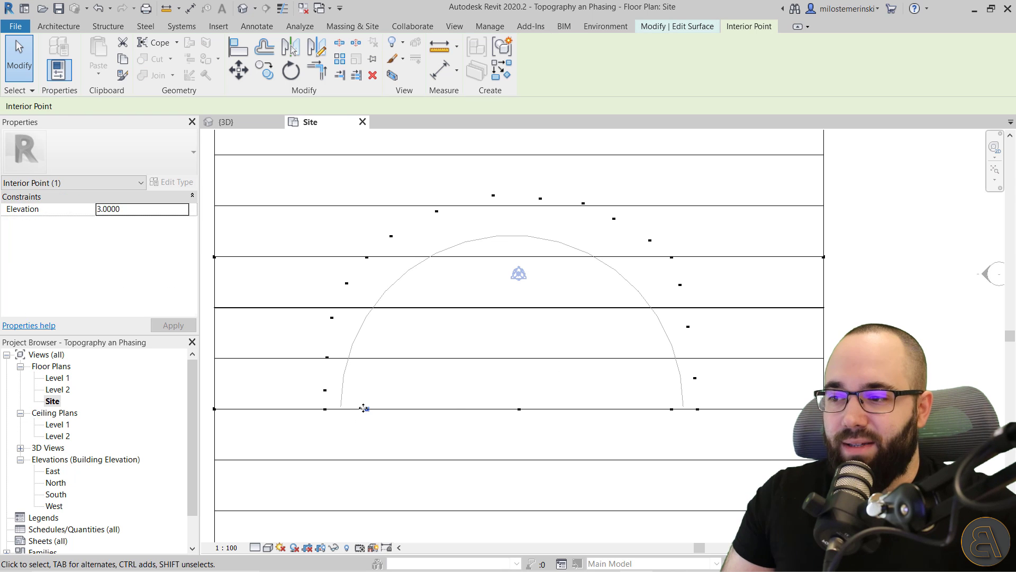
click(265, 70)
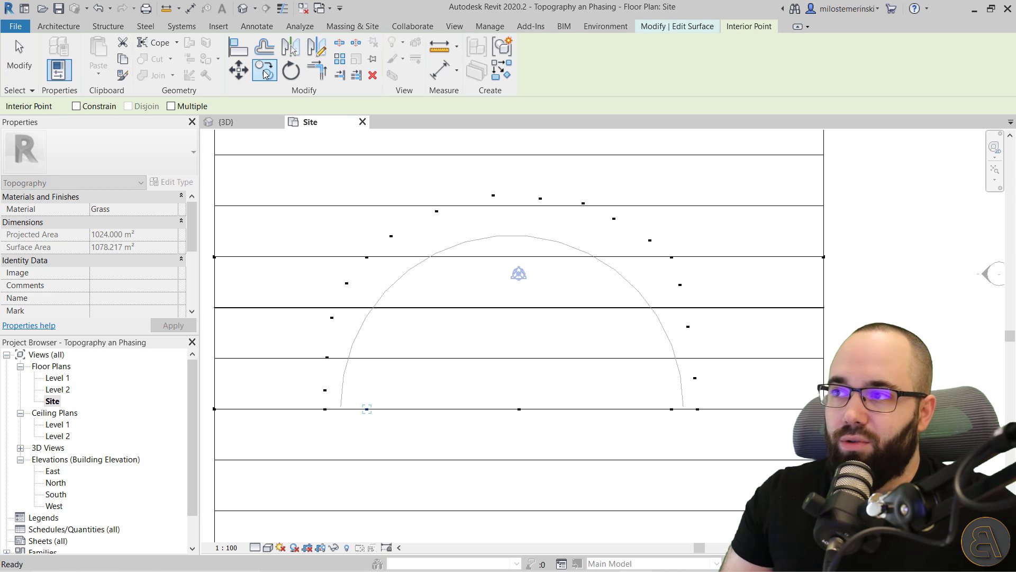
click(171, 106)
click(366, 409)
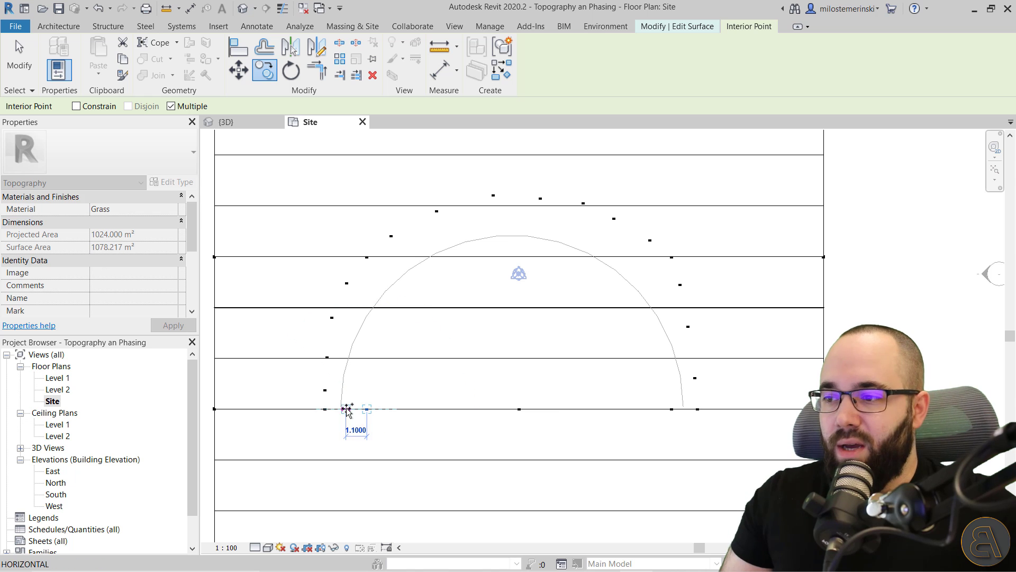
click(341, 370)
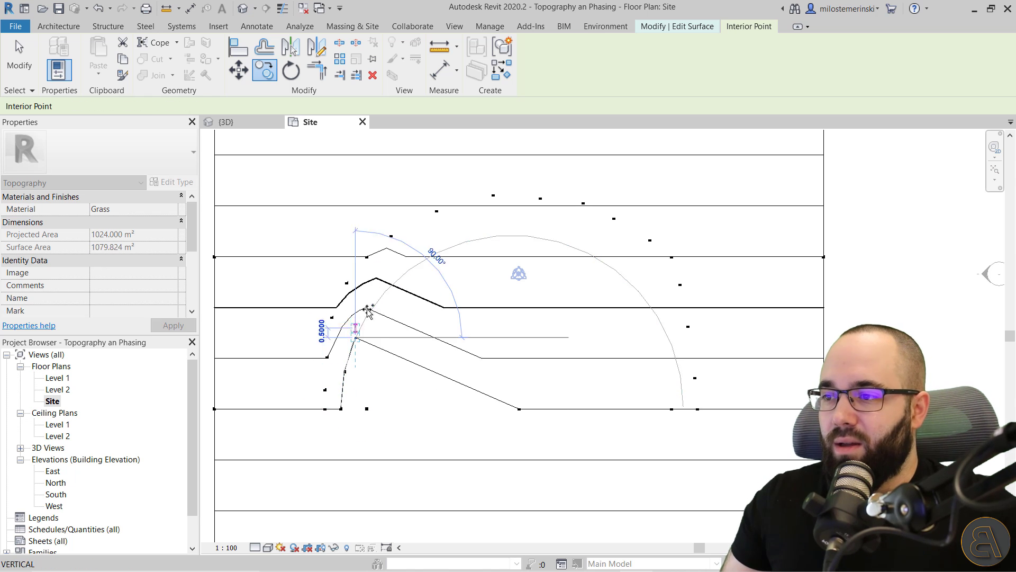
click(368, 309)
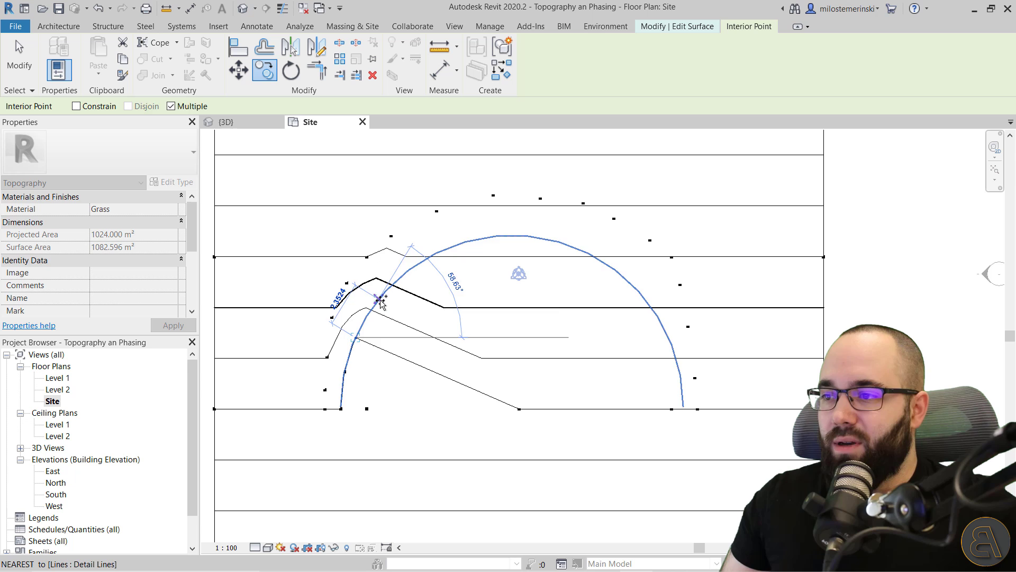
click(403, 276)
click(479, 238)
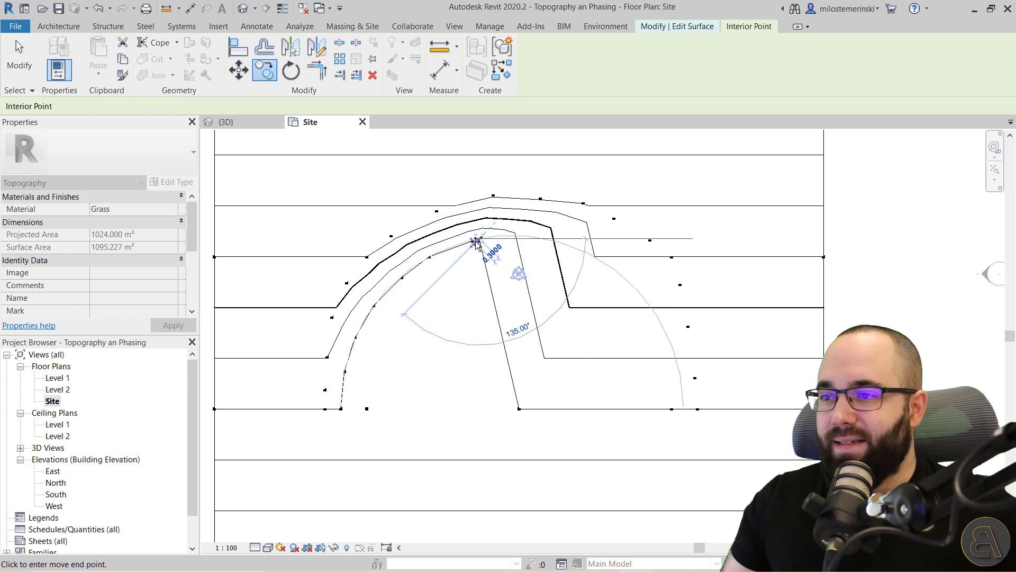
click(521, 240)
click(568, 246)
click(607, 265)
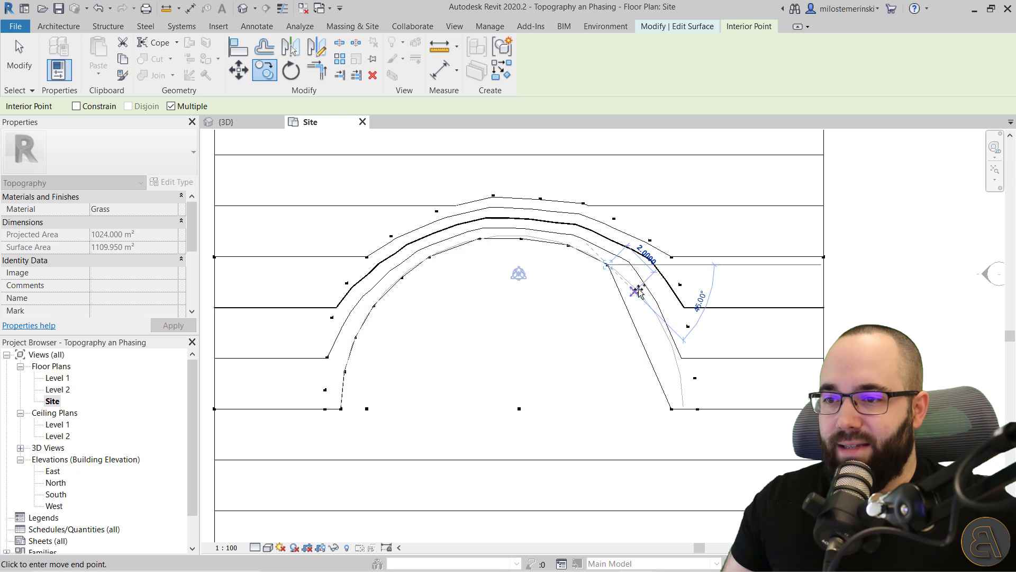
click(635, 292)
click(658, 318)
click(674, 351)
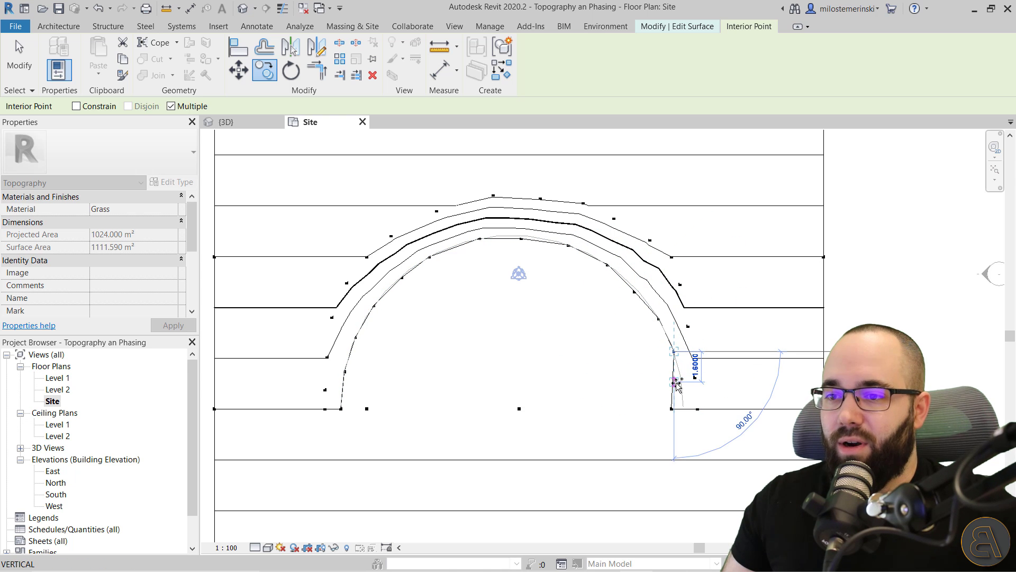
click(677, 377)
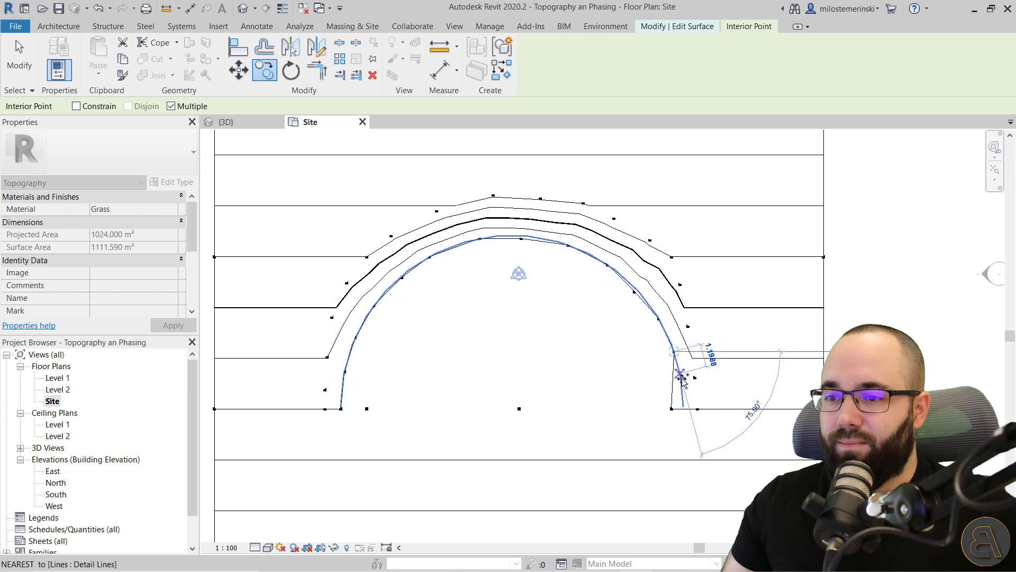
click(684, 407)
key(Escape)
key(Escape)
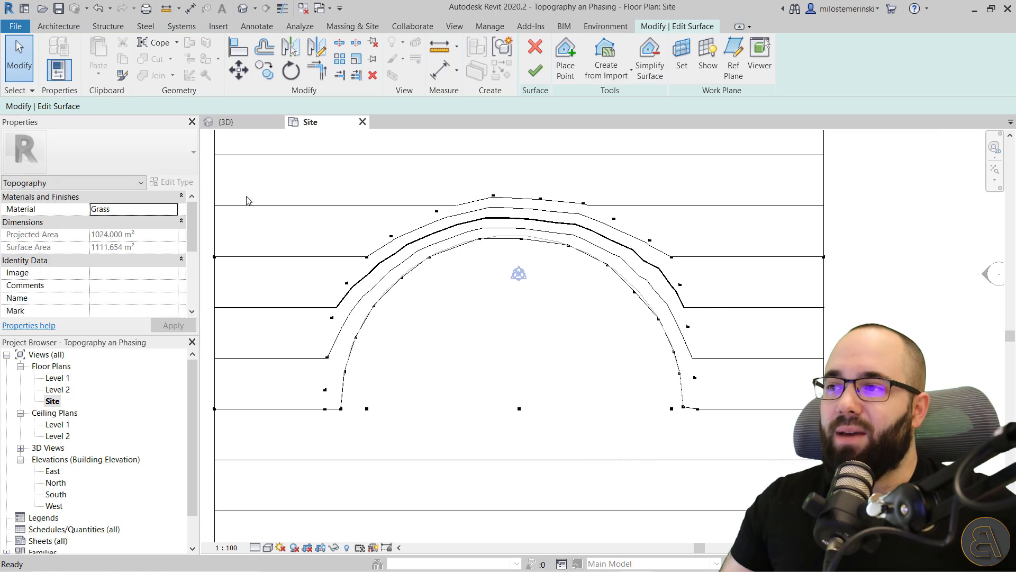
Examine the reshaped toposurface and its contours around the semicircle in the 3D view.
click(226, 122)
shift+middle_drag(476, 402, 529, 407)
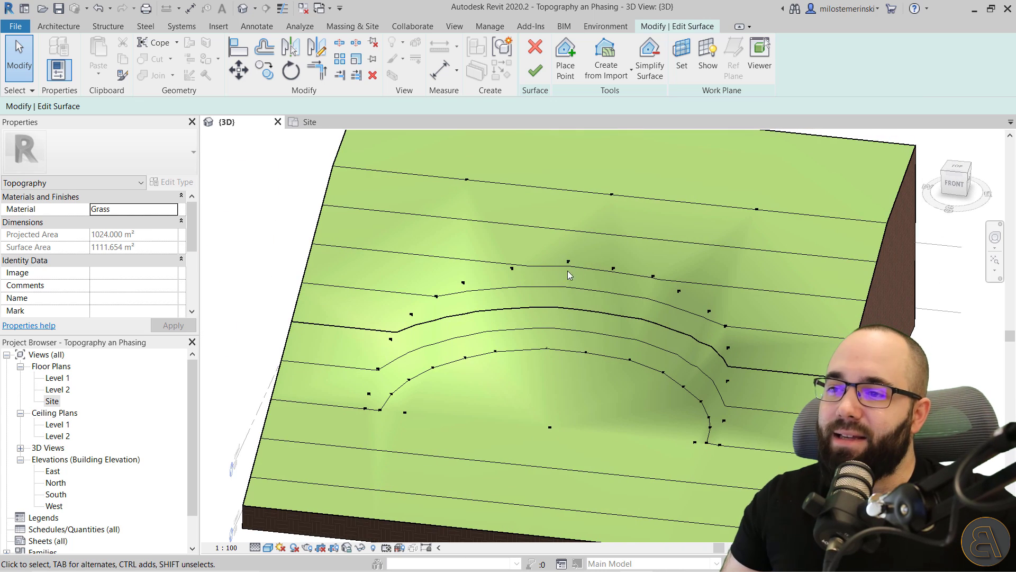
shift+middle_drag(667, 405, 428, 324)
Try deleting the uphill points of the outer row around the semicircle, and restore them.
drag(459, 233, 684, 304)
click(685, 343)
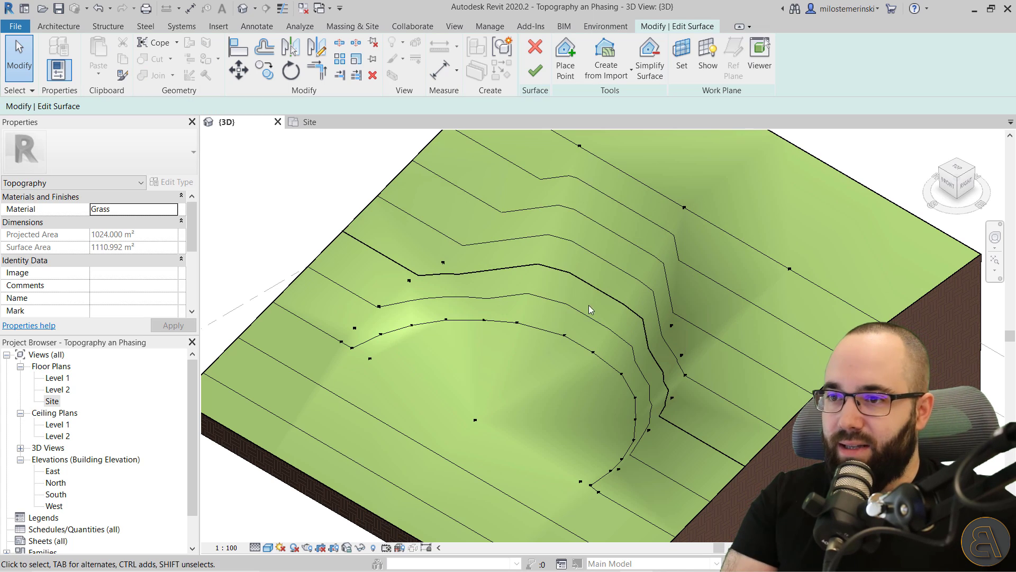
shift+middle_drag(589, 305, 637, 366)
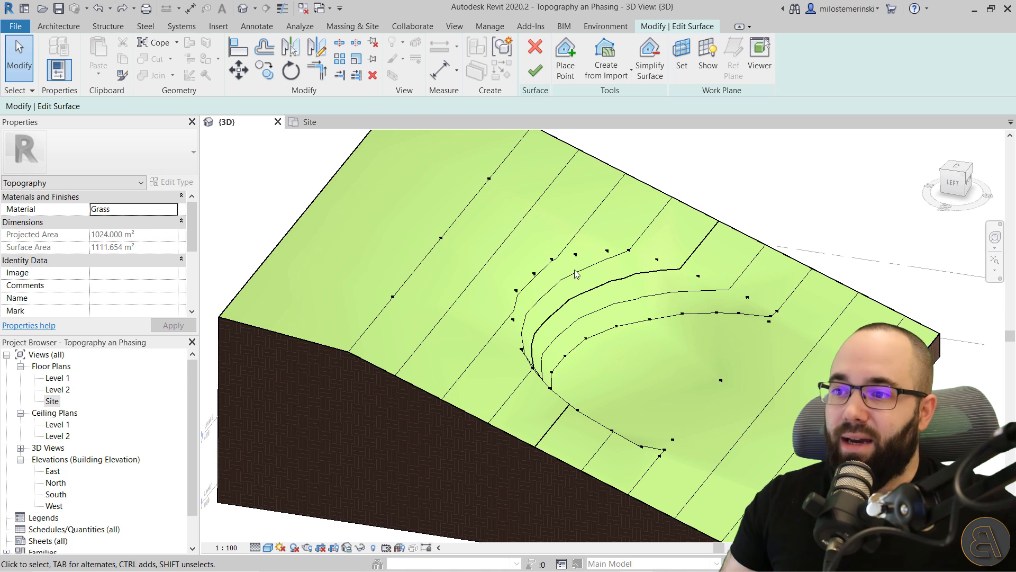
Inspect the slope around the semicircle from several angles and finish editing the toposurface.
shift+middle_drag(580, 372, 387, 393)
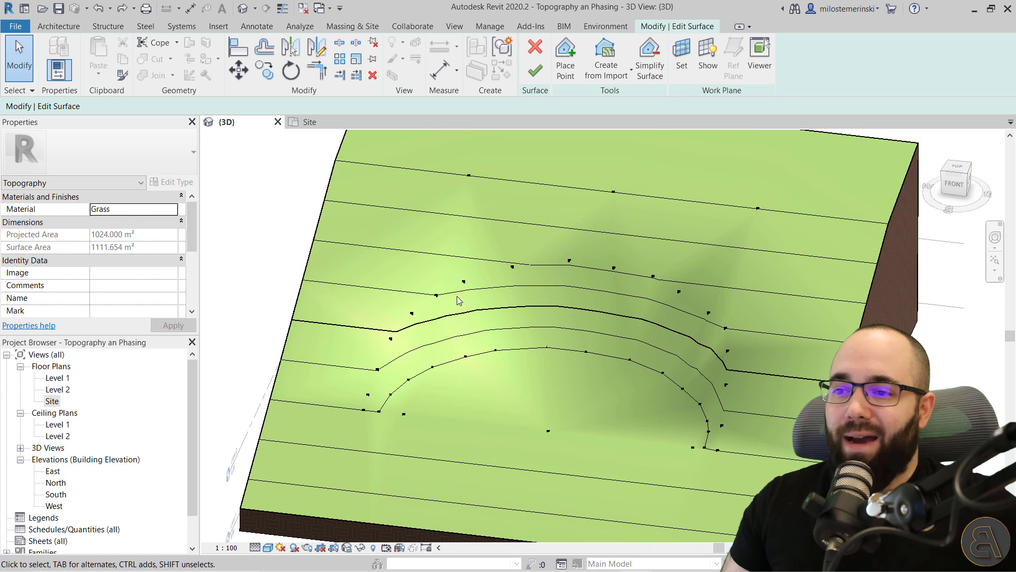
shift+middle_drag(572, 365, 476, 394)
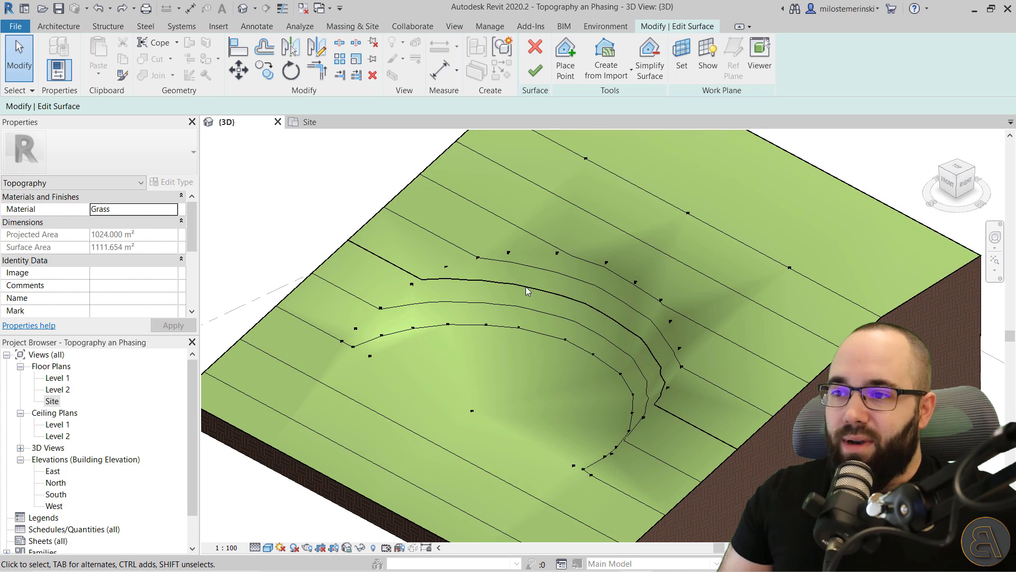
click(535, 71)
scroll(477, 307, down, 4)
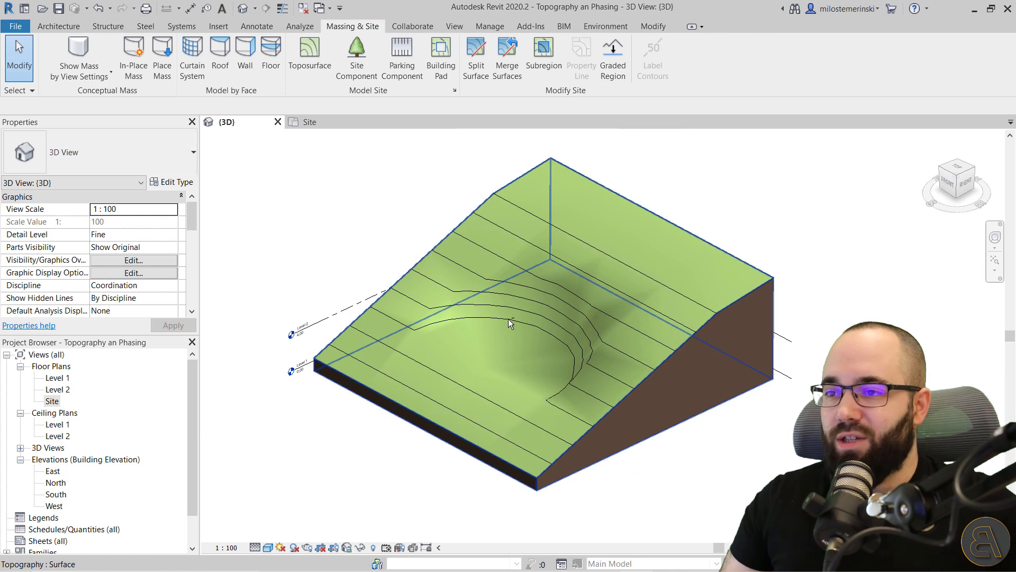
scroll(512, 304, up, 3)
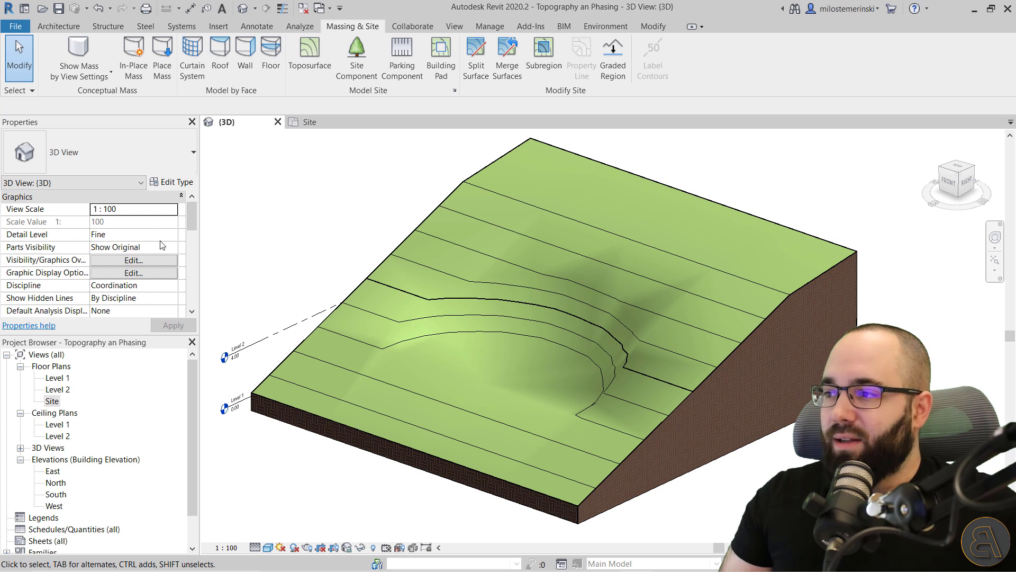
Compare the surfaces by setting the 3D view's Phase to Existing and returning it to New Construction.
scroll(148, 245, down, 5)
scroll(148, 245, down, 4)
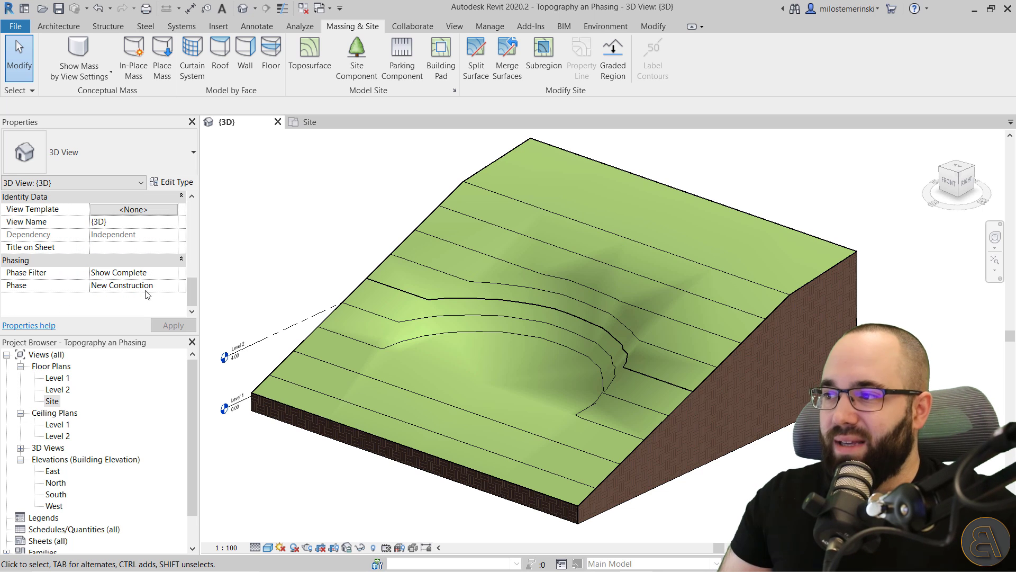
click(172, 286)
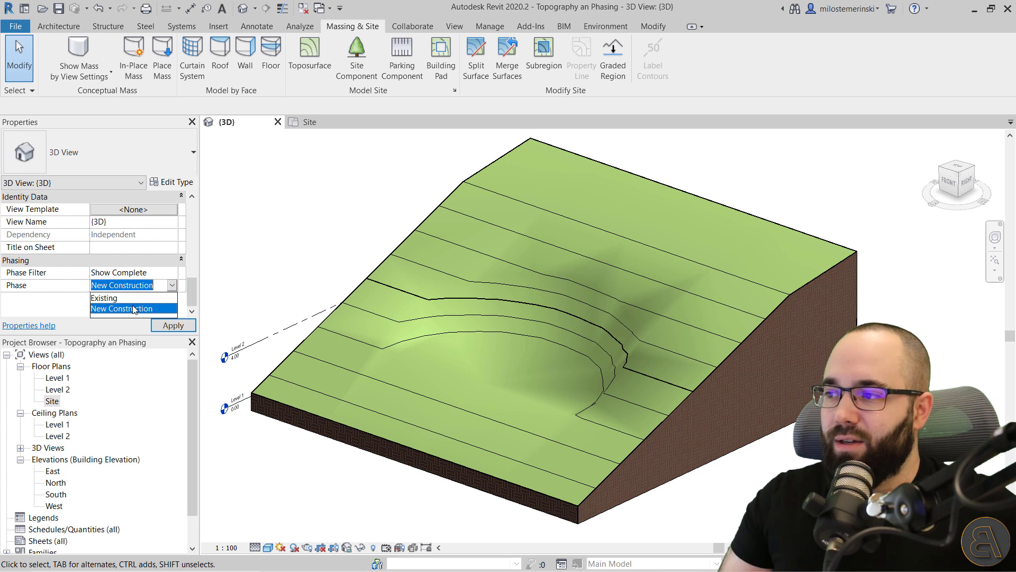
click(104, 297)
click(173, 325)
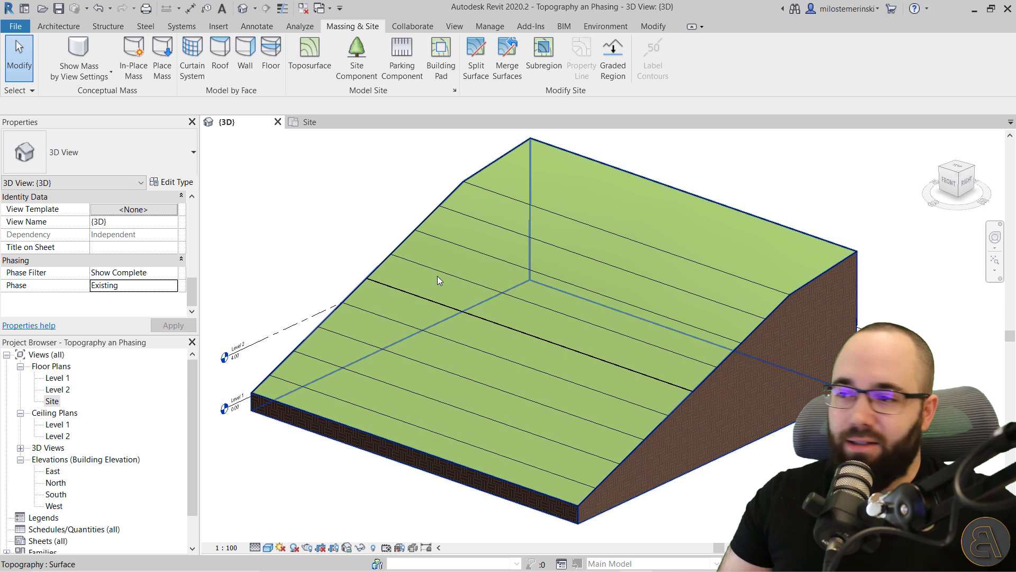
click(172, 285)
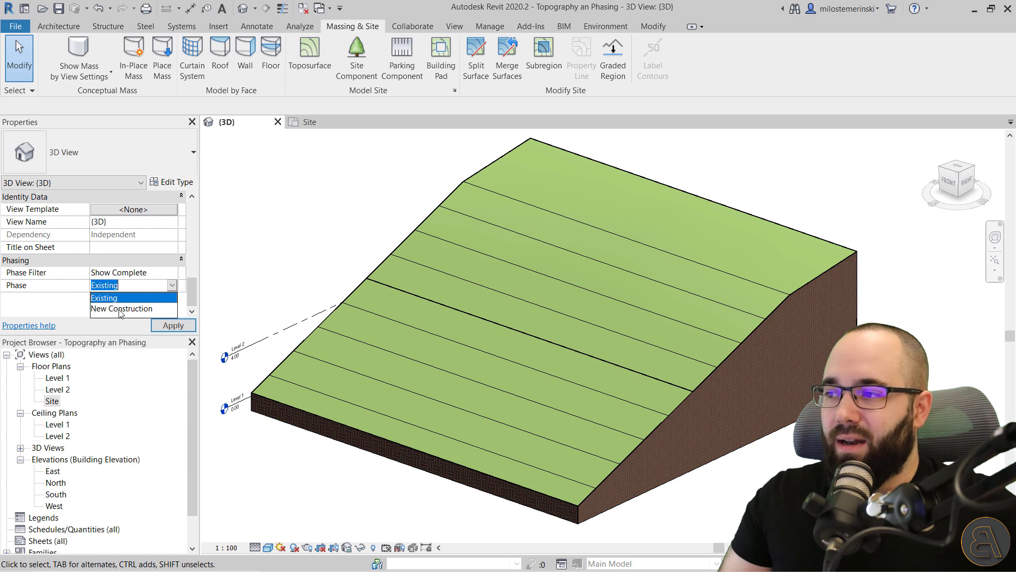
click(105, 309)
click(173, 324)
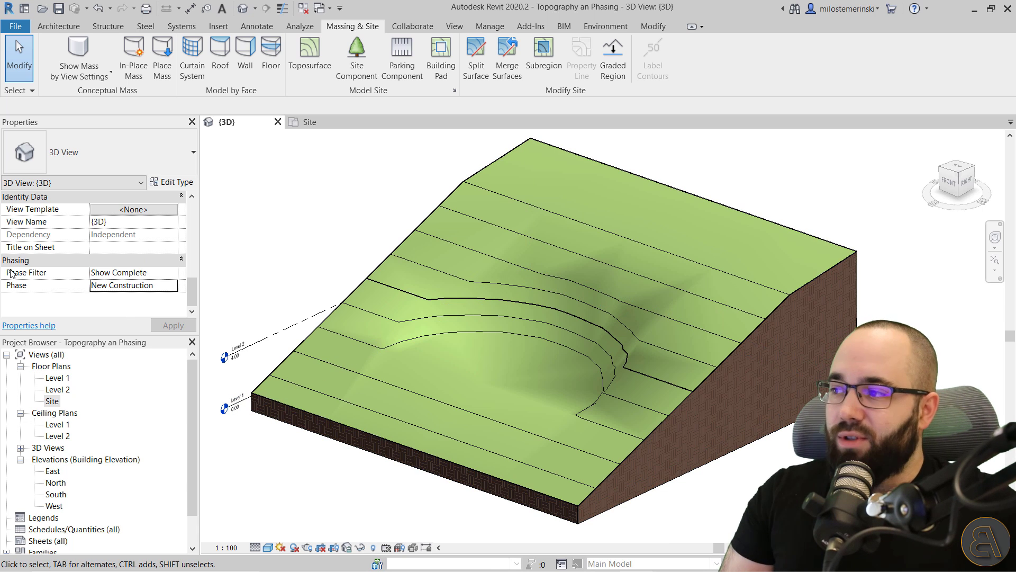
Set the 3D view's Phase Filter to Show All and examine the overlapping existing and new surfaces.
click(154, 272)
click(172, 272)
click(130, 295)
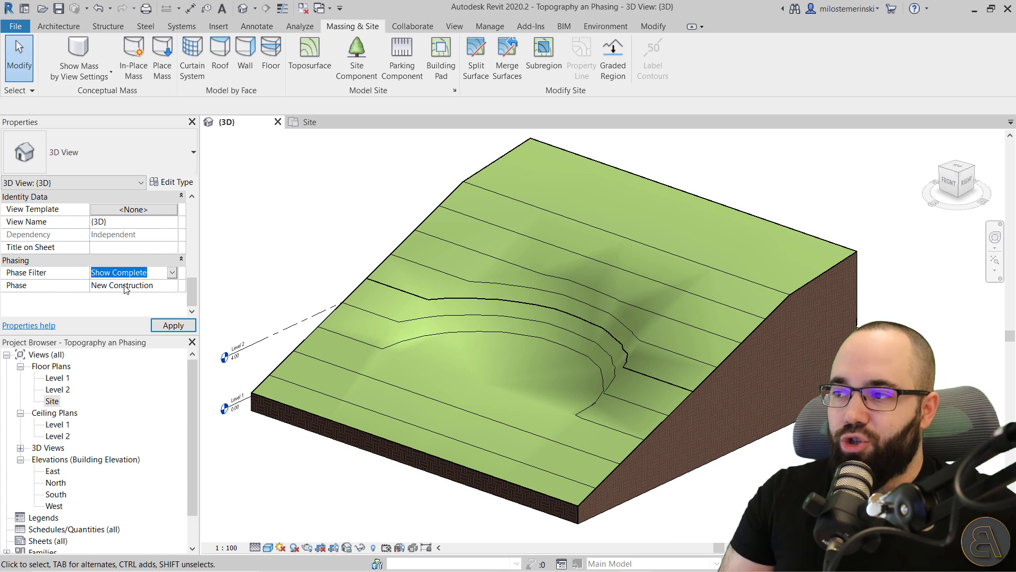
click(170, 325)
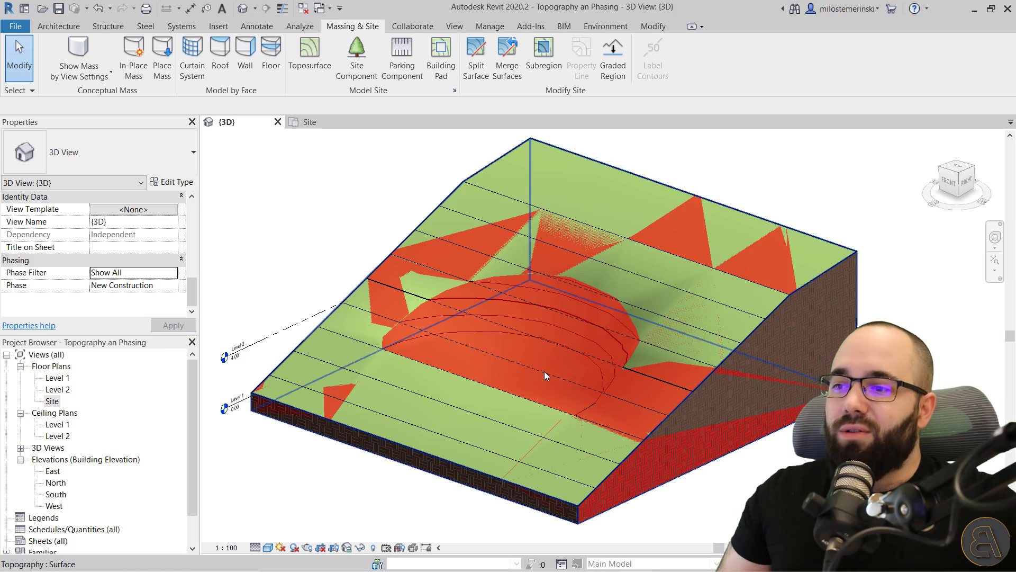
shift+middle_drag(545, 374, 485, 325)
scroll(485, 325, up, 5)
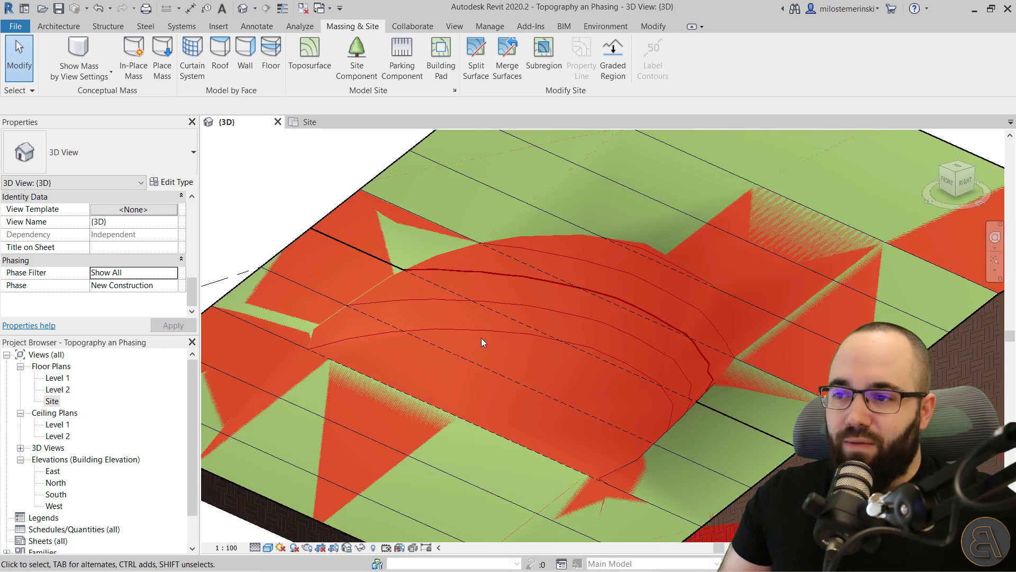
shift+middle_drag(502, 392, 479, 338)
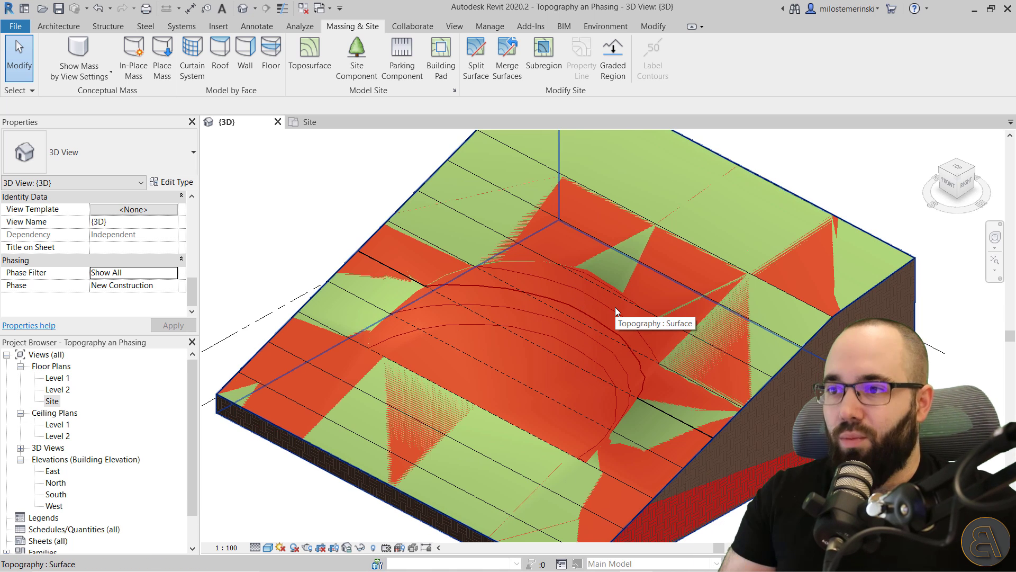
shift+middle_drag(531, 381, 500, 345)
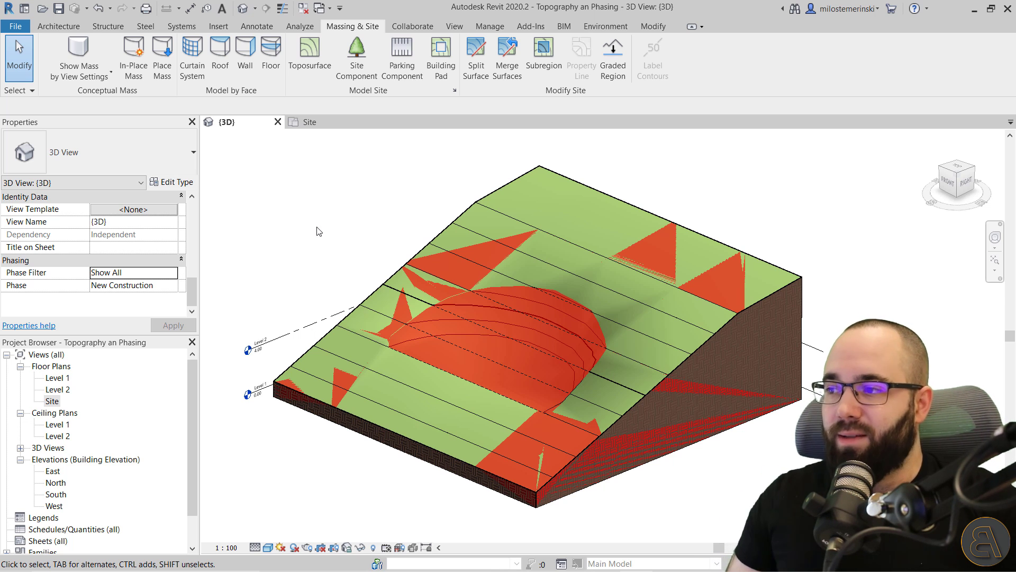
Set the 3D view's Phase Filter to Show Complete and turn off its Section Box.
click(170, 272)
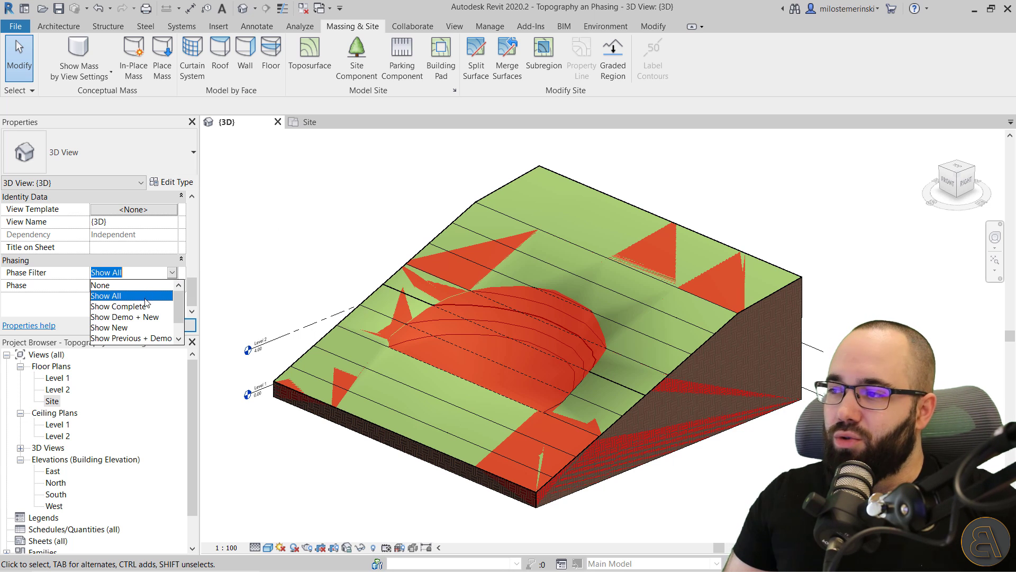
click(146, 306)
click(173, 325)
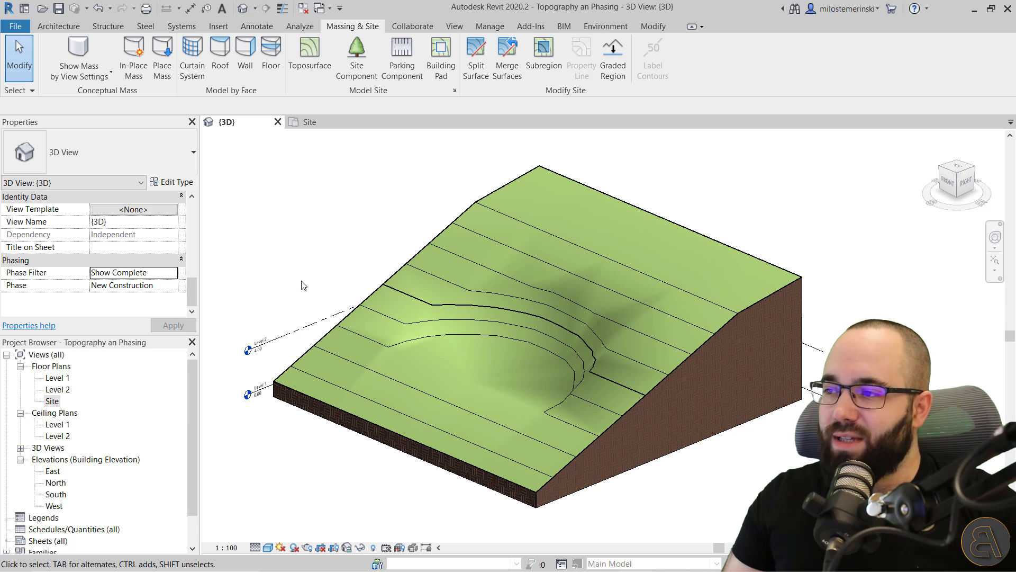
scroll(166, 290, up, 3)
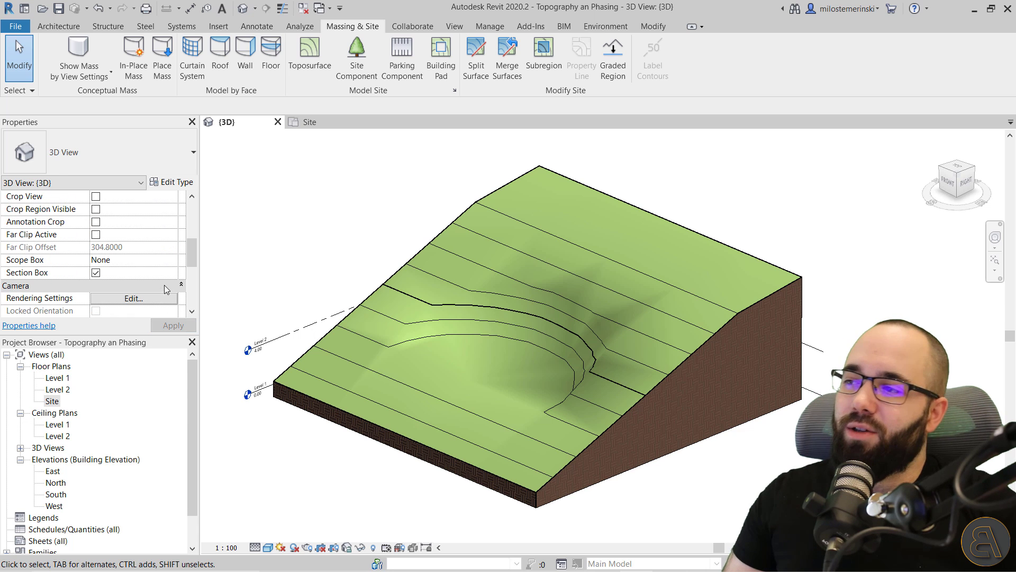
click(96, 272)
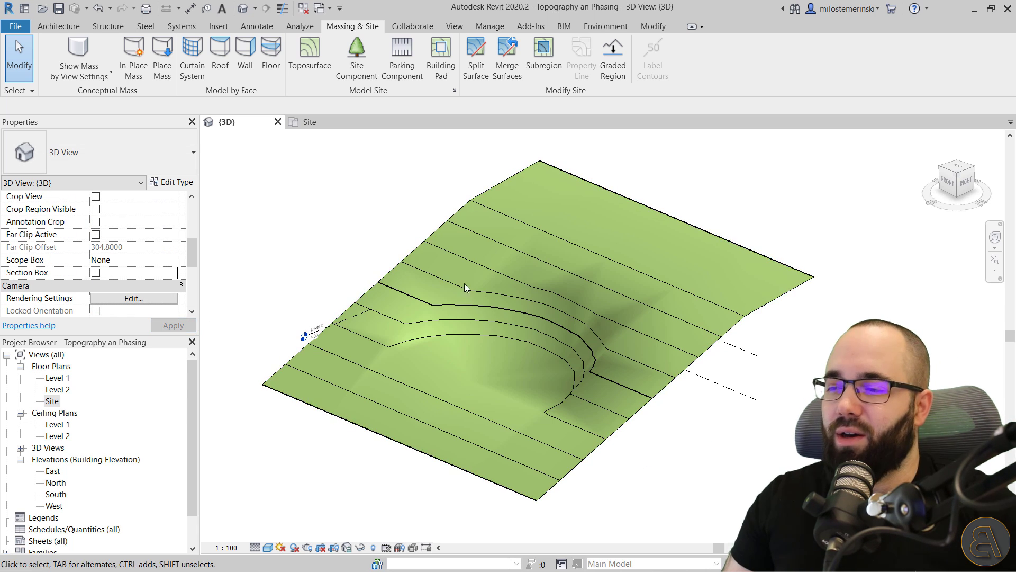
shift+middle_drag(465, 284, 732, 407)
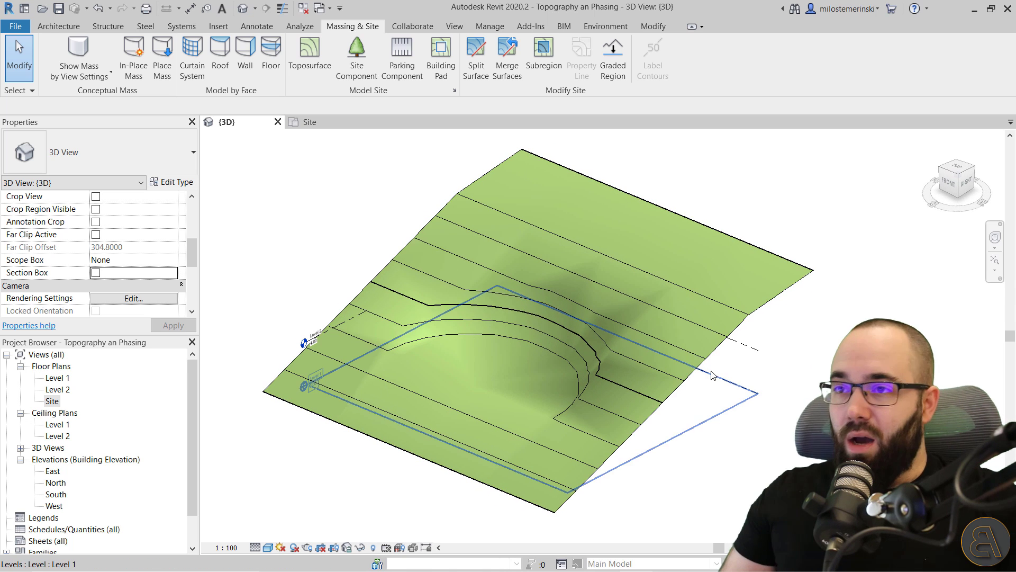
Start Area Scatter and apply the graded toposurface as the host surface for the scatter.
click(605, 27)
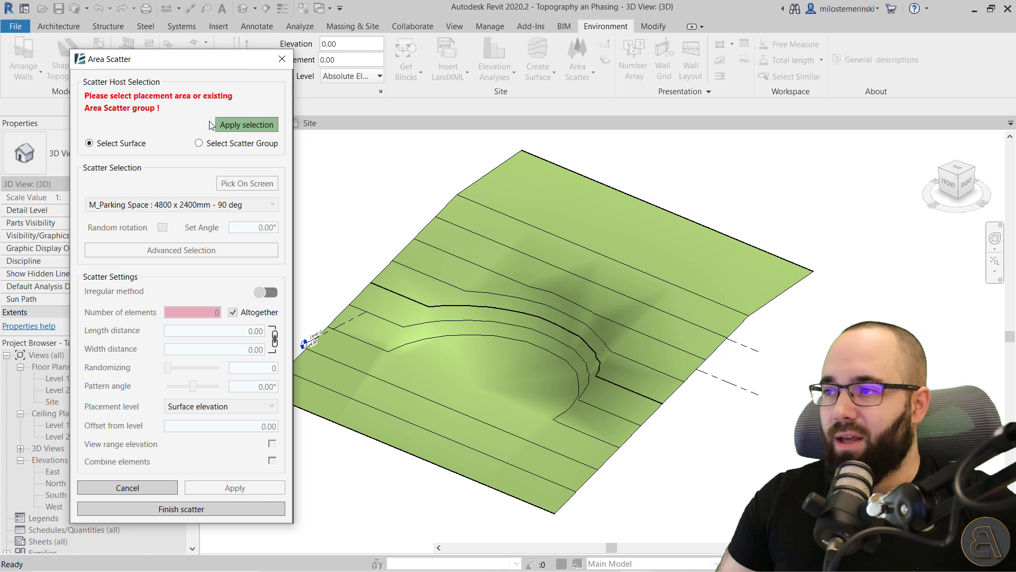
click(485, 208)
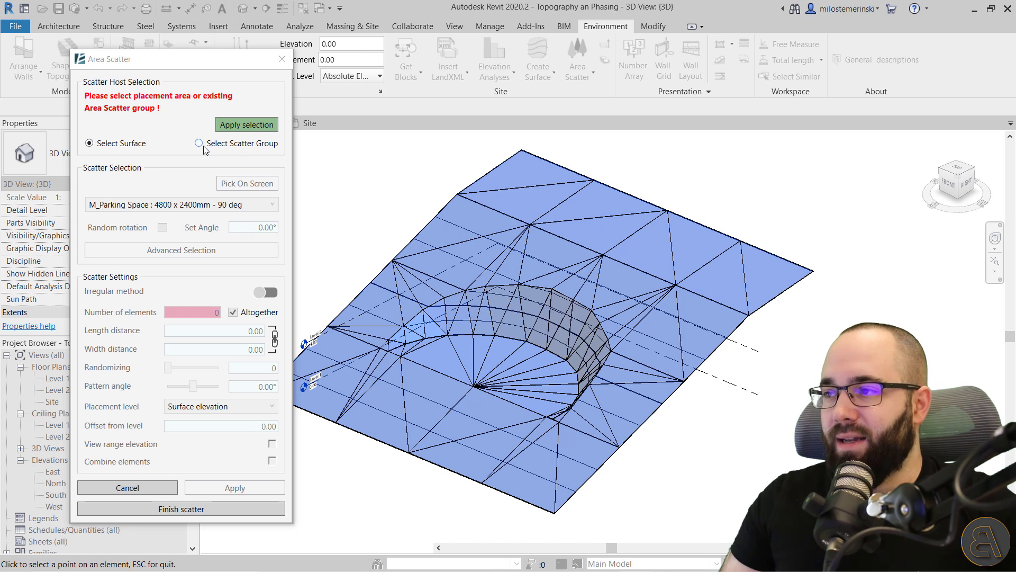
click(246, 131)
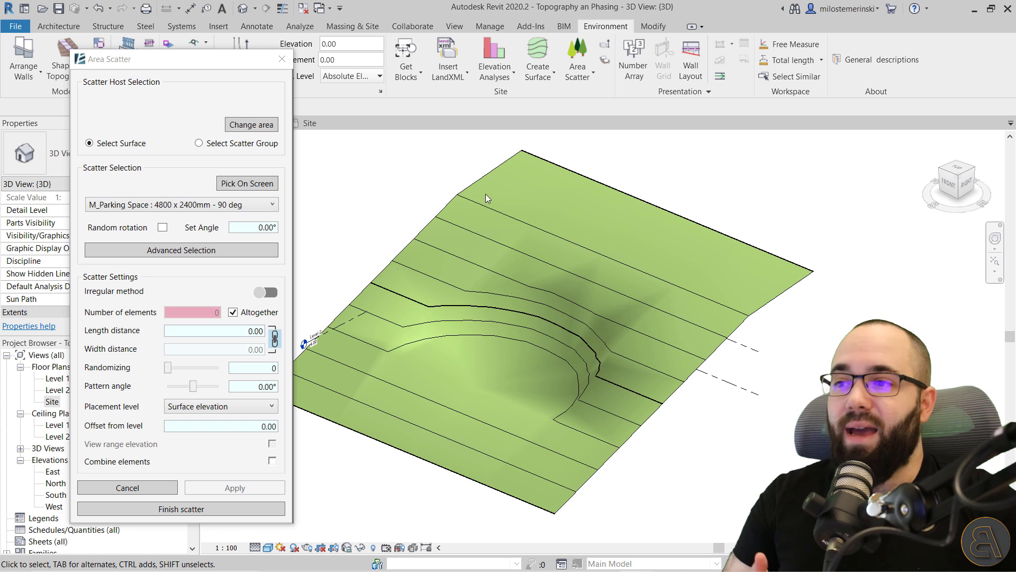
click(161, 205)
scroll(167, 275, down, 5)
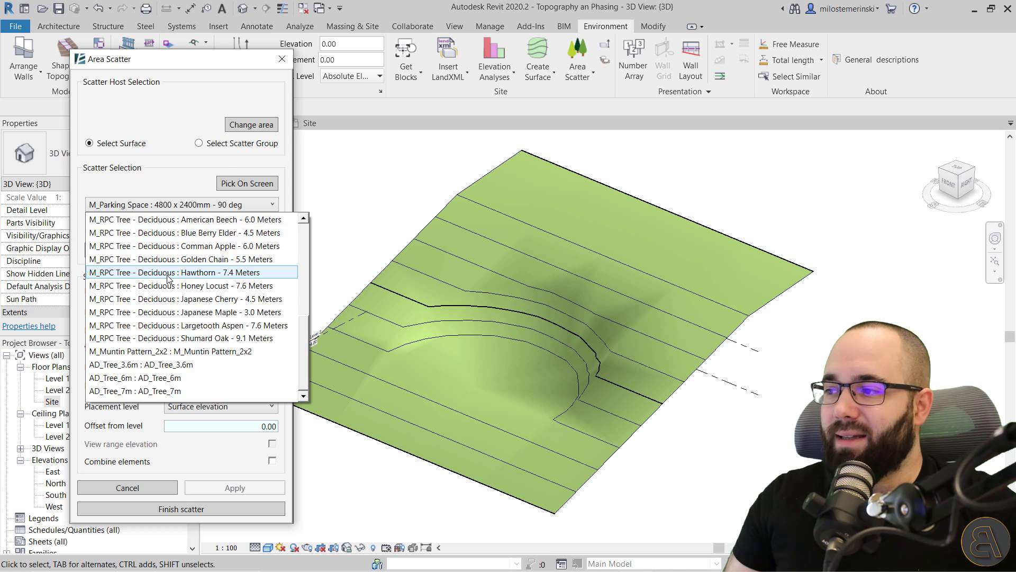
click(180, 205)
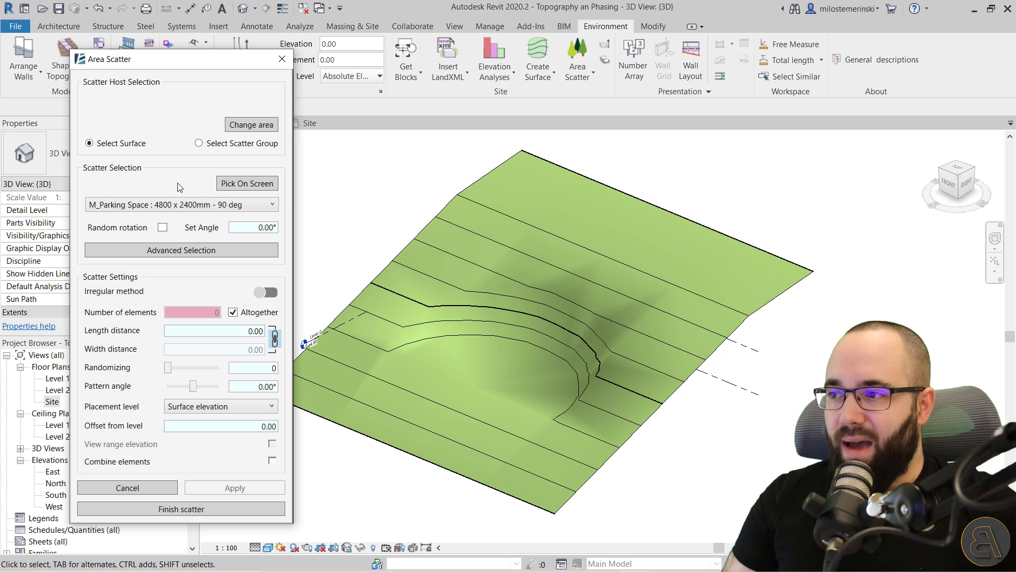
In the scatter's Advanced Selection, assign AD_Tree_3.6m as the first element.
click(158, 253)
drag(174, 120, 459, 135)
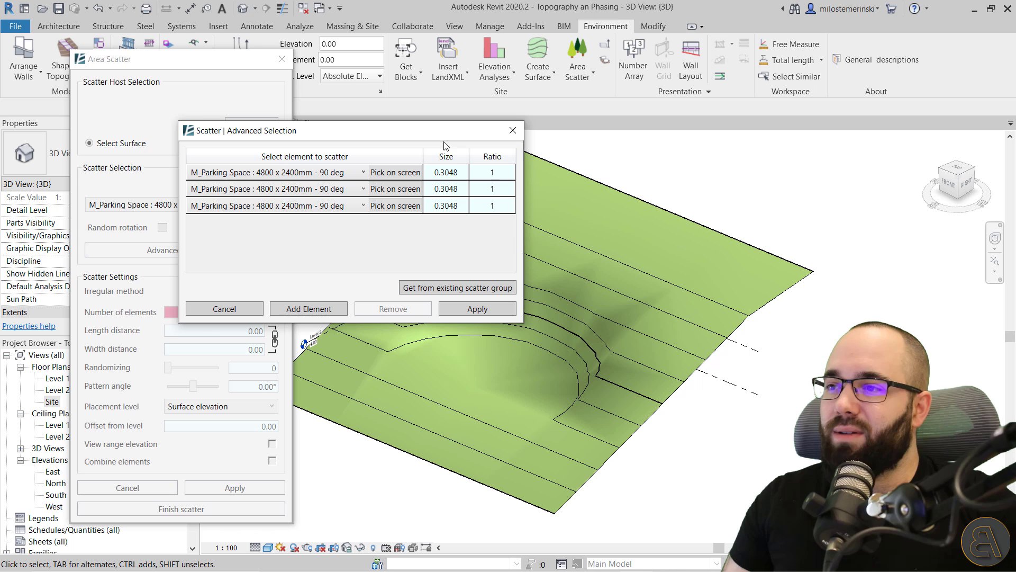
click(322, 172)
click(358, 174)
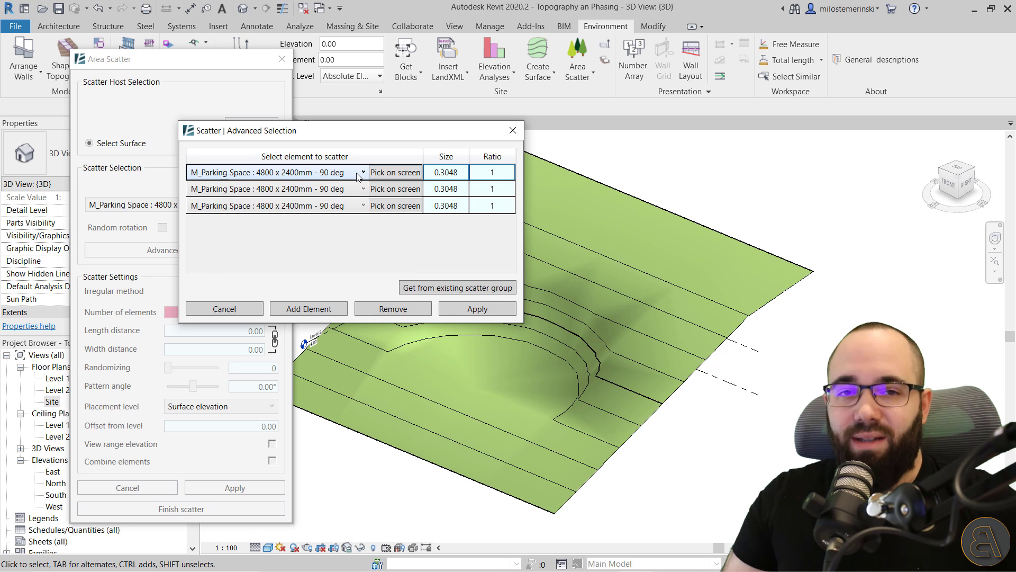
click(358, 174)
drag(407, 214, 402, 316)
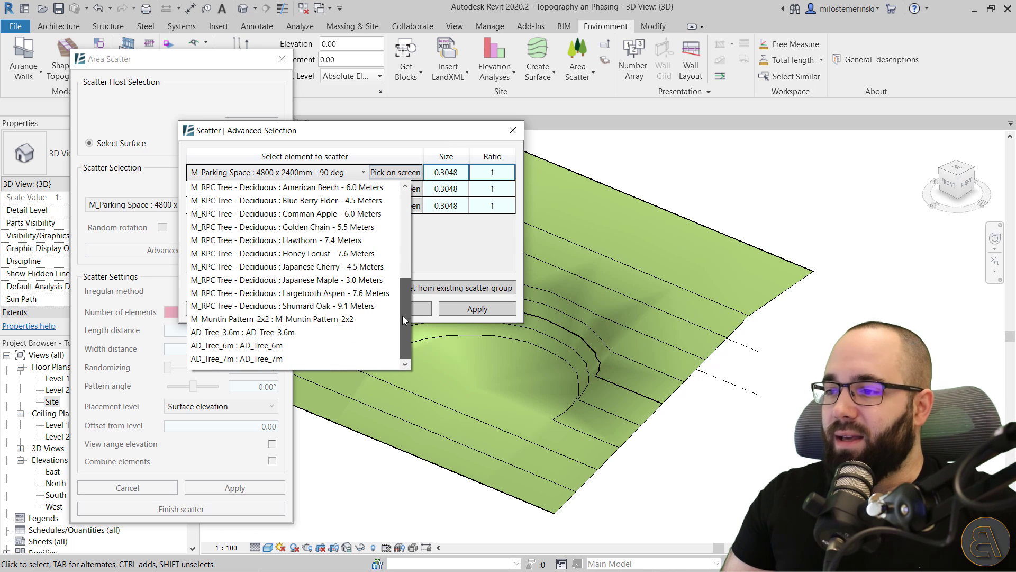
click(275, 332)
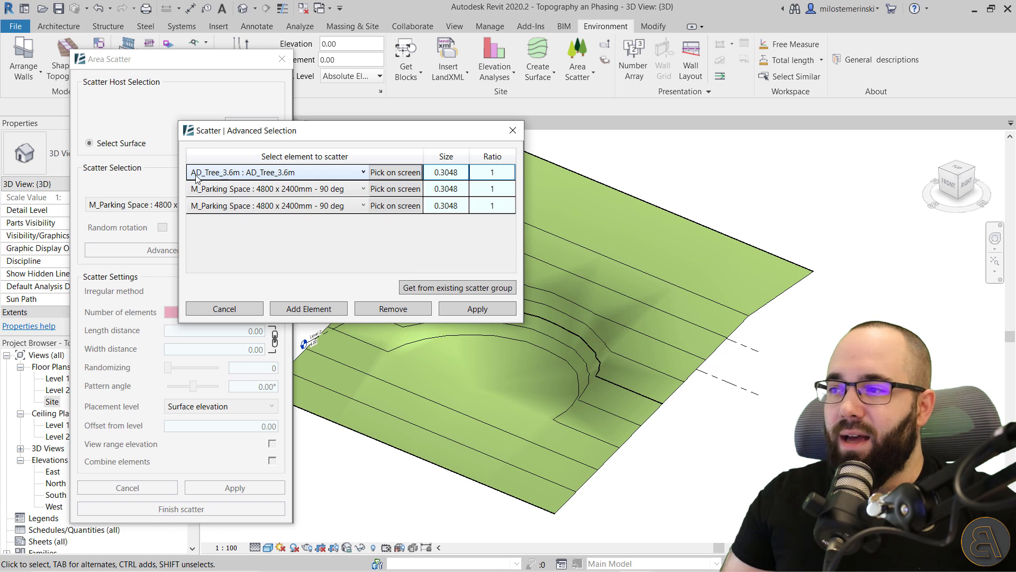
Assign AD_Tree_6m and AD_Tree_7m as the second and third scatter elements and apply the advanced selection.
click(259, 188)
scroll(291, 318, up, 2)
scroll(291, 322, down, 6)
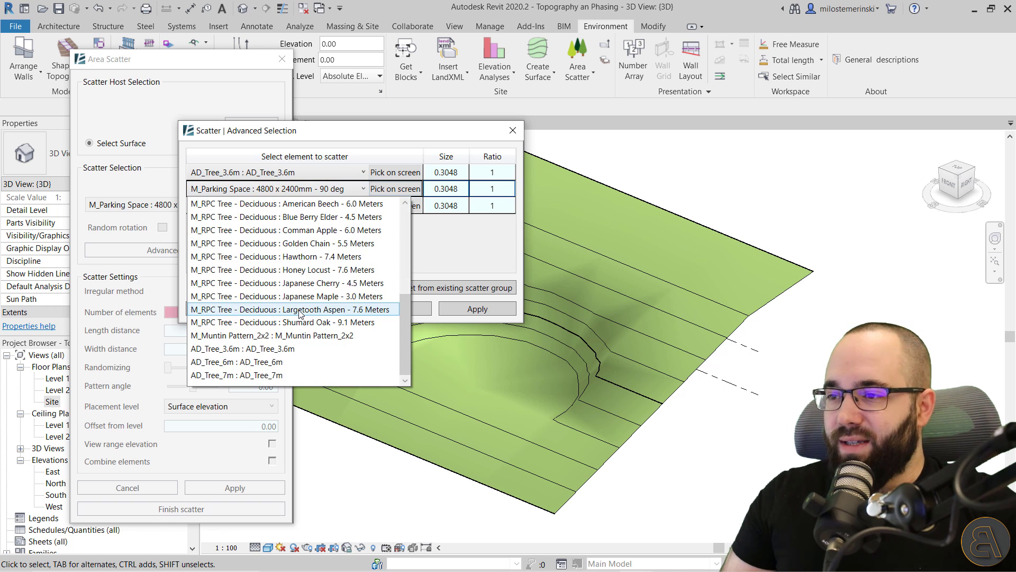
click(251, 362)
click(273, 206)
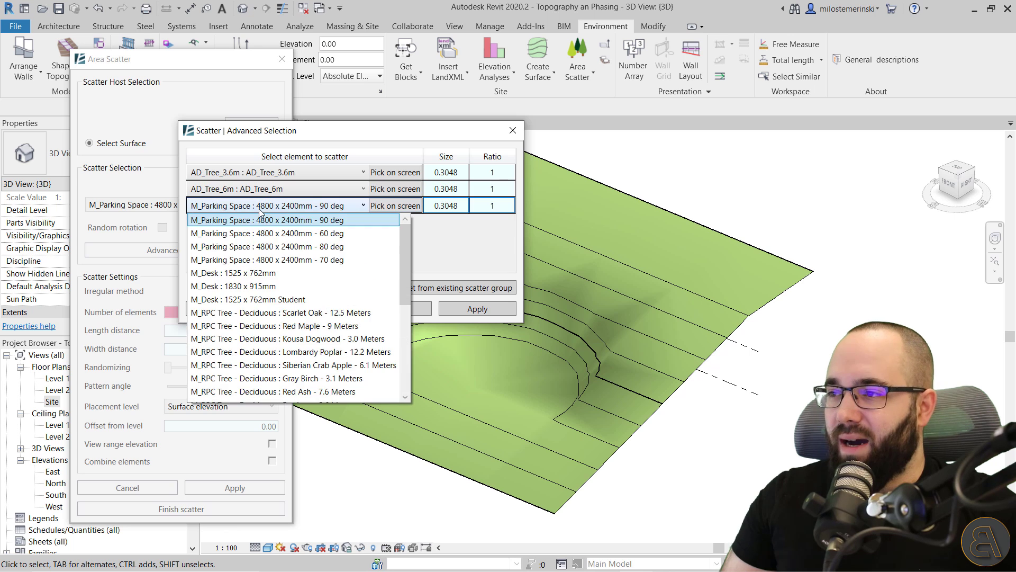
scroll(291, 317, down, 4)
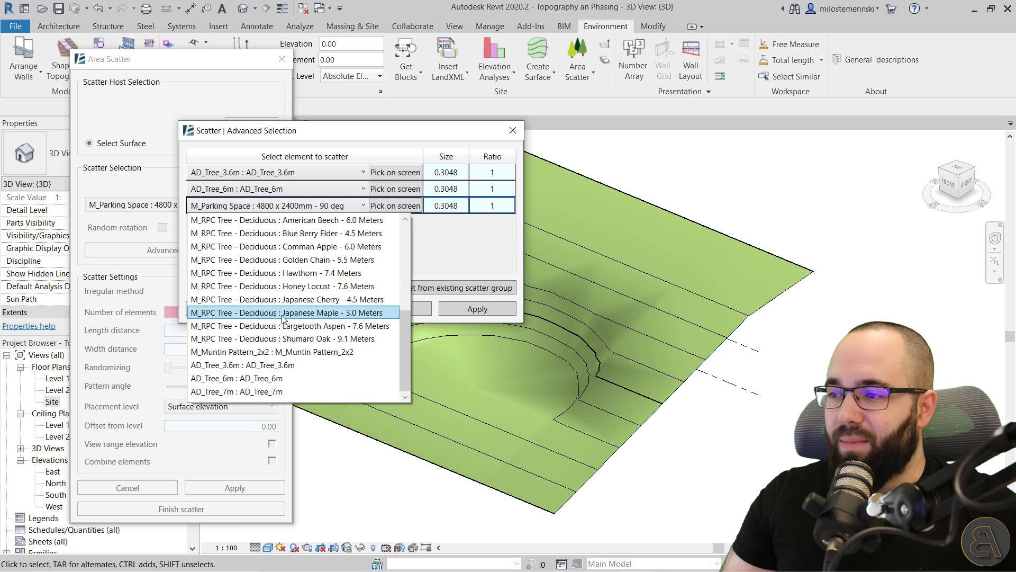
click(254, 391)
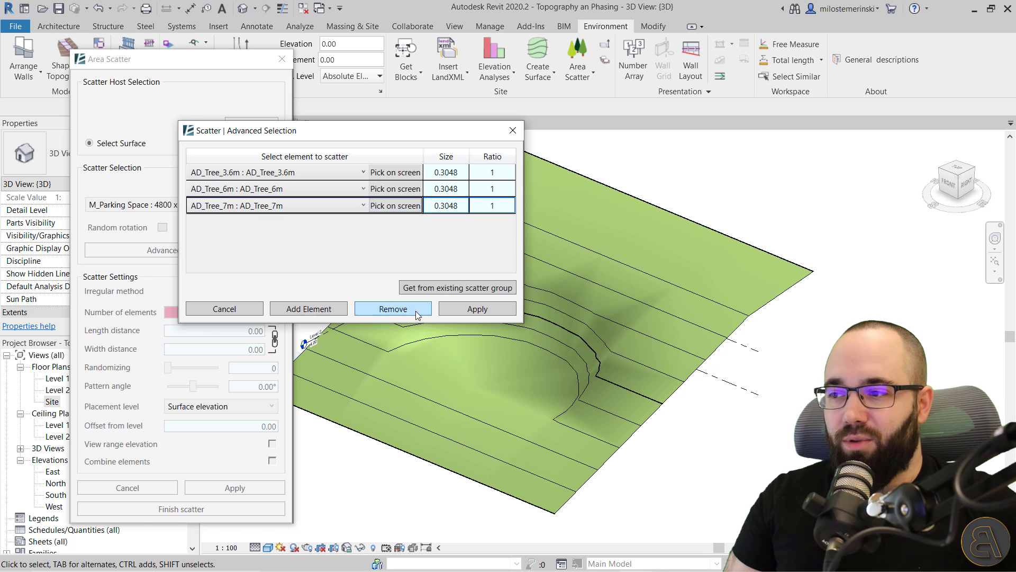
click(461, 309)
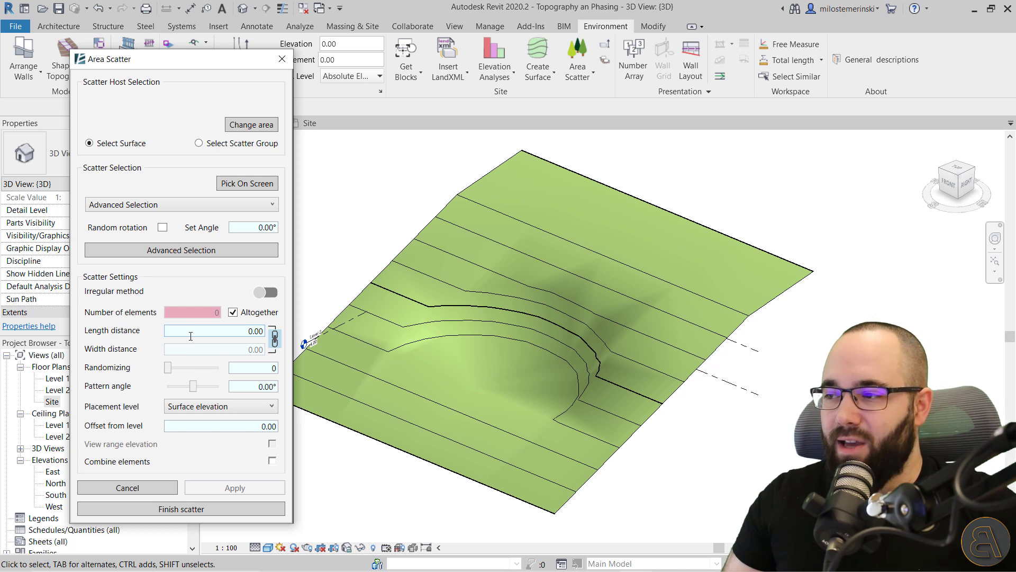
Scatter 20 elements over the toposurface with the irregular method, keeping the placement level at Surface elevation.
click(267, 293)
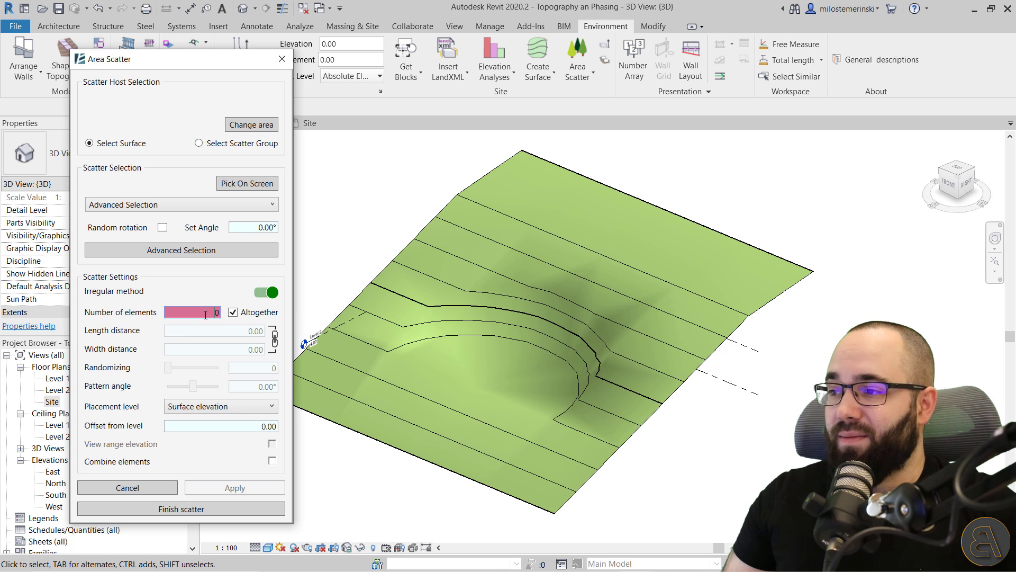
text(20)
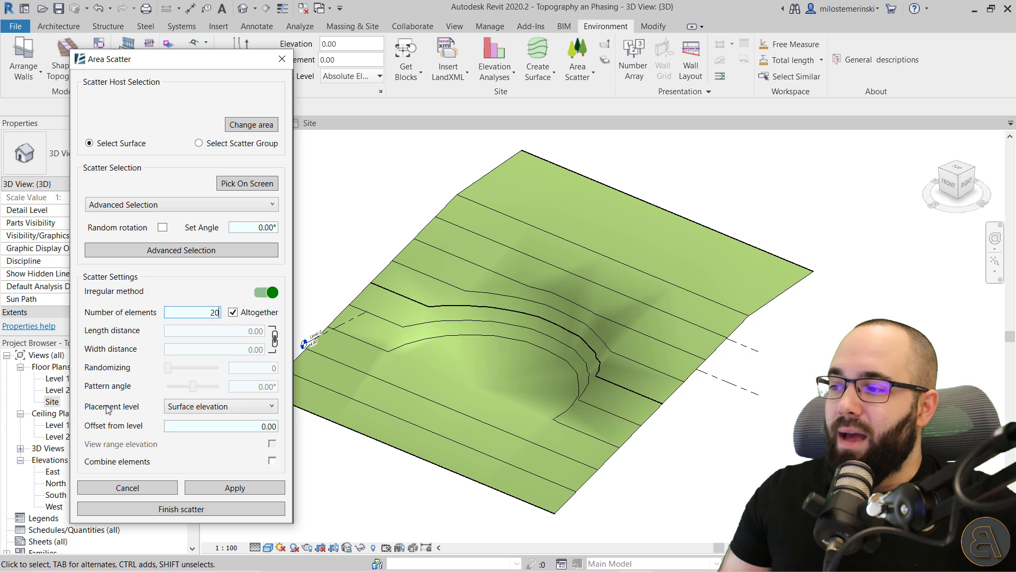
click(182, 411)
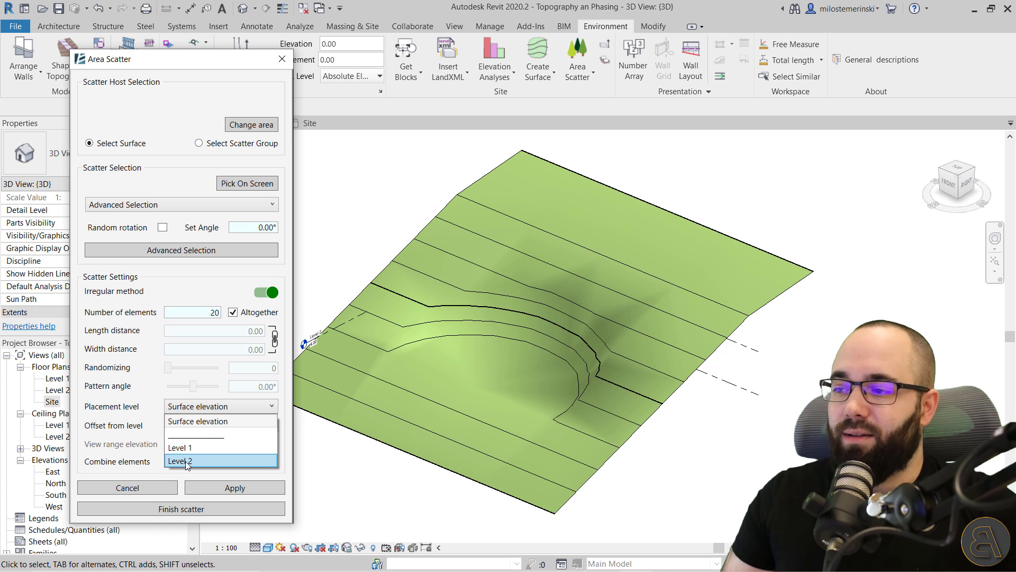
click(190, 410)
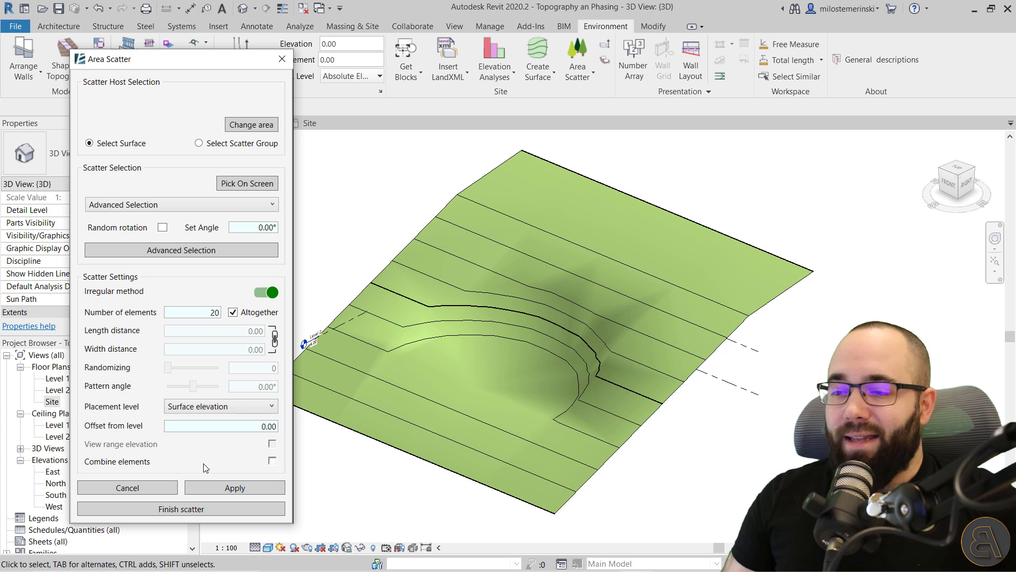
click(228, 488)
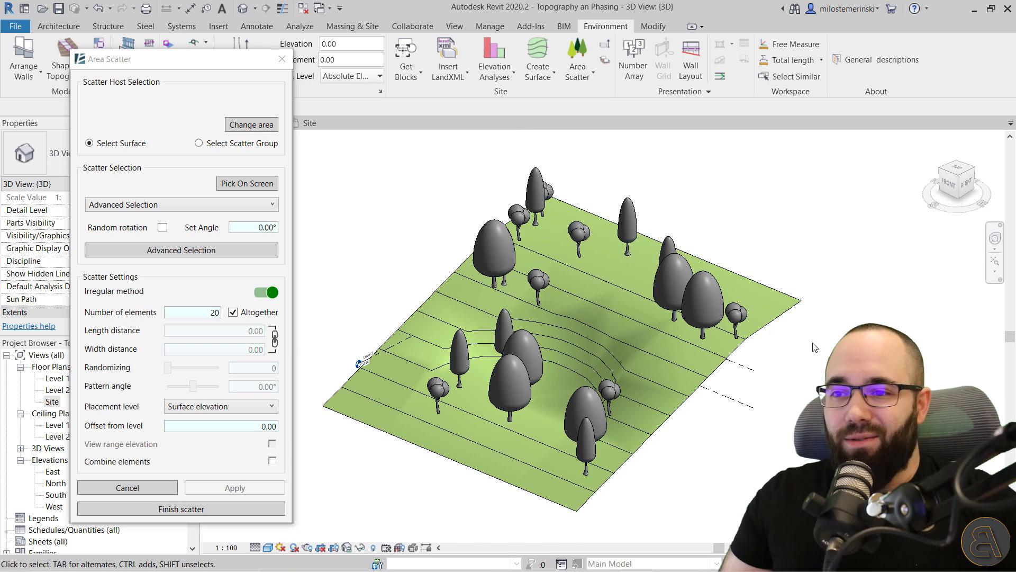
Raise the number of scattered elements to 25, reapply the tree distribution and finish the scatter.
shift+middle_drag(753, 452, 598, 456)
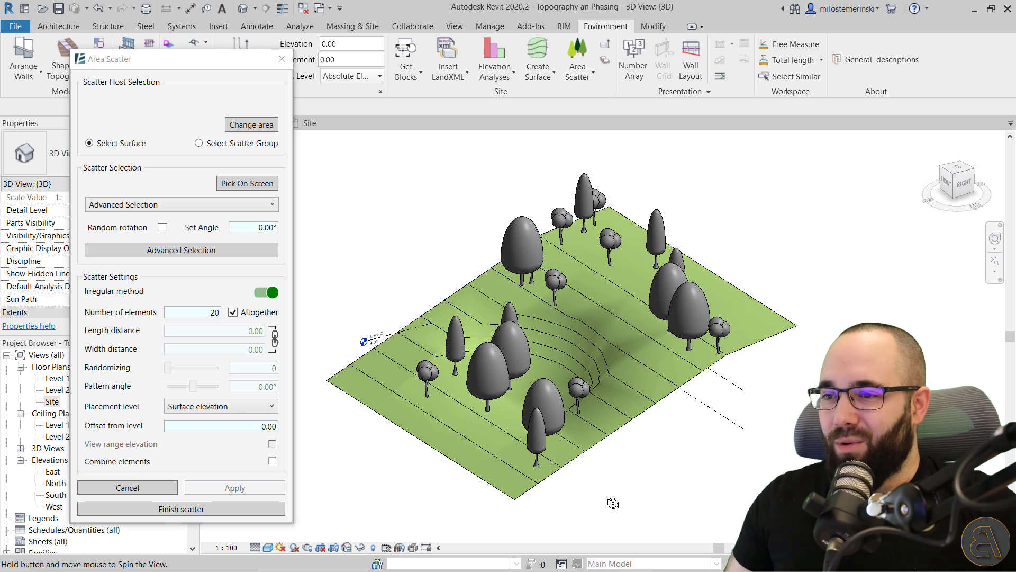
shift+middle_drag(593, 402, 576, 318)
shift+middle_drag(638, 453, 578, 292)
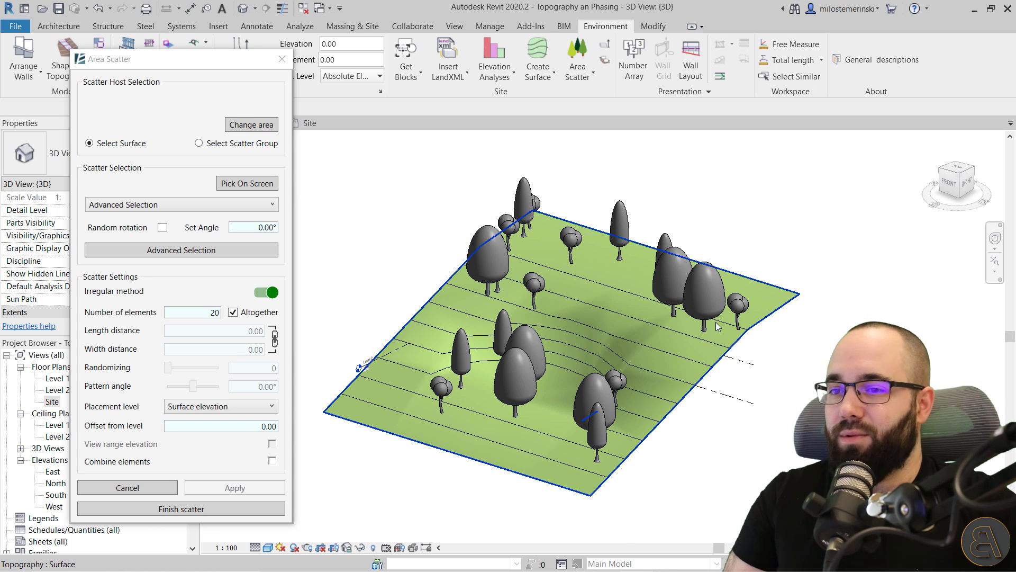
double_click(207, 310)
text(2)
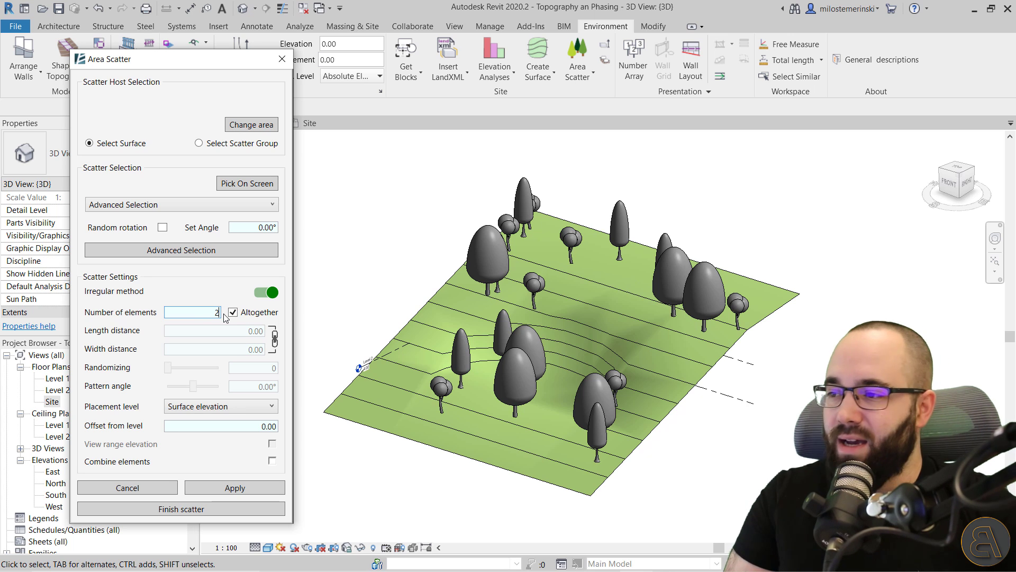
click(249, 488)
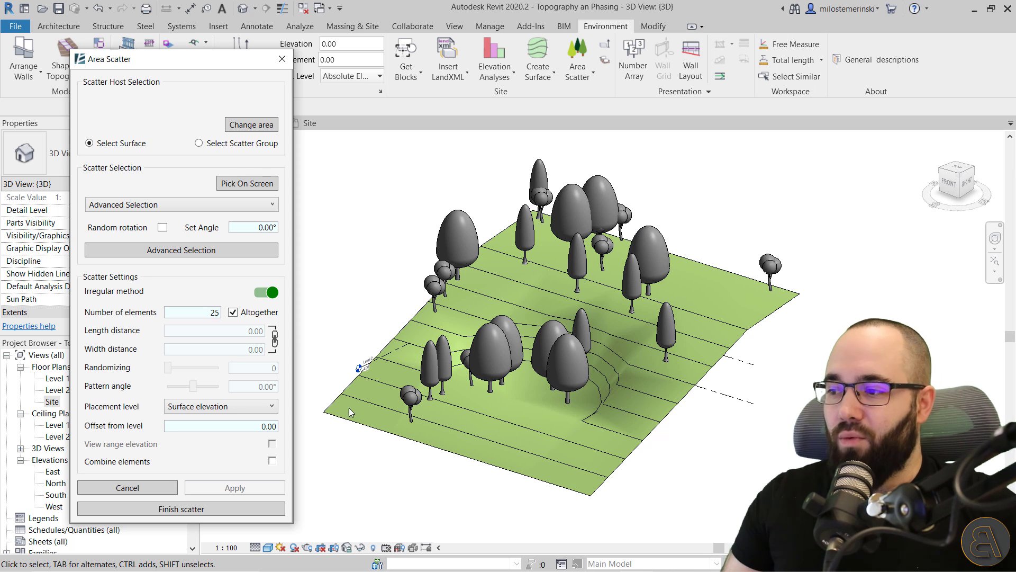
click(181, 508)
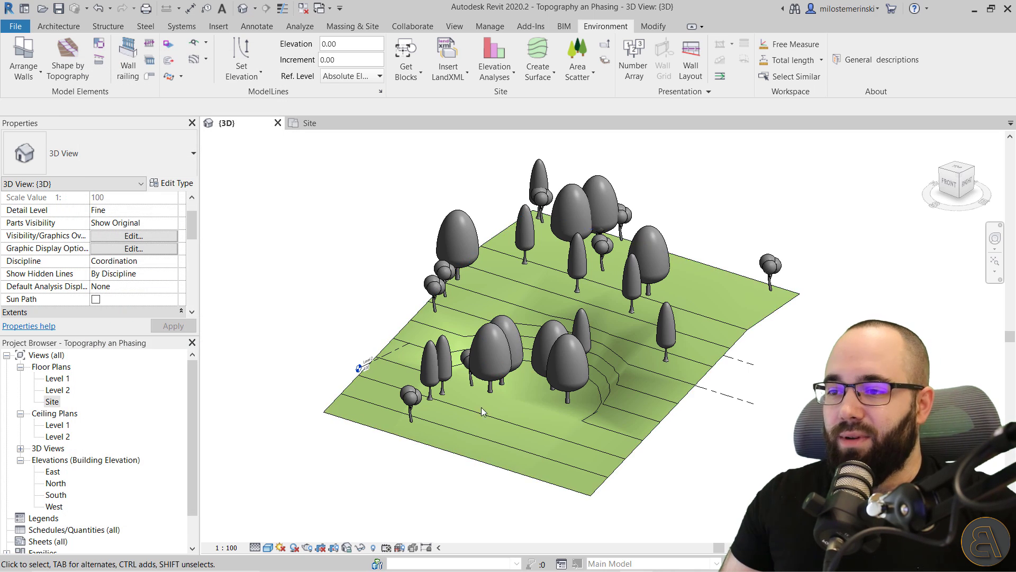
mouse_move(481, 407)
shift+middle_down()
mouse_move(477, 472)
mouse_move(471, 408)
shift+middle_up()
shift+middle_drag(572, 350, 547, 438)
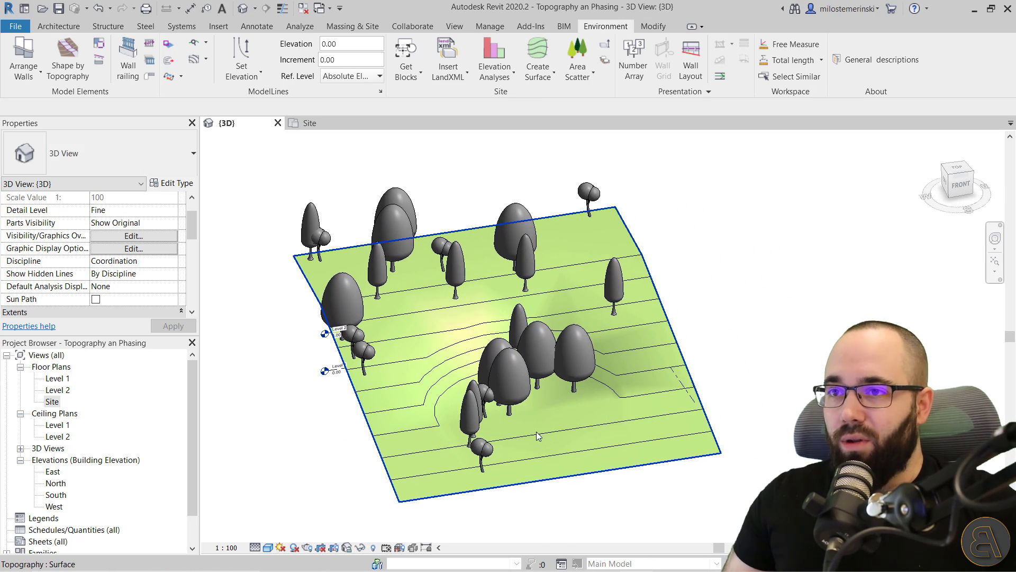
click(548, 438)
key(Escape)
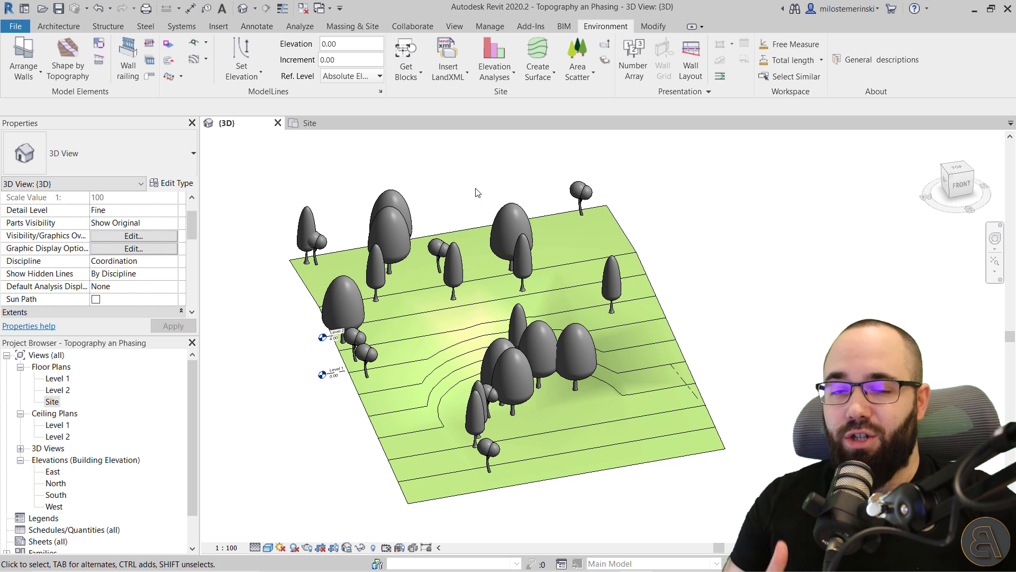
In the Site plan, draw a vertical building section through the middle of the semicircle, spanning the whole toposurface.
click(310, 123)
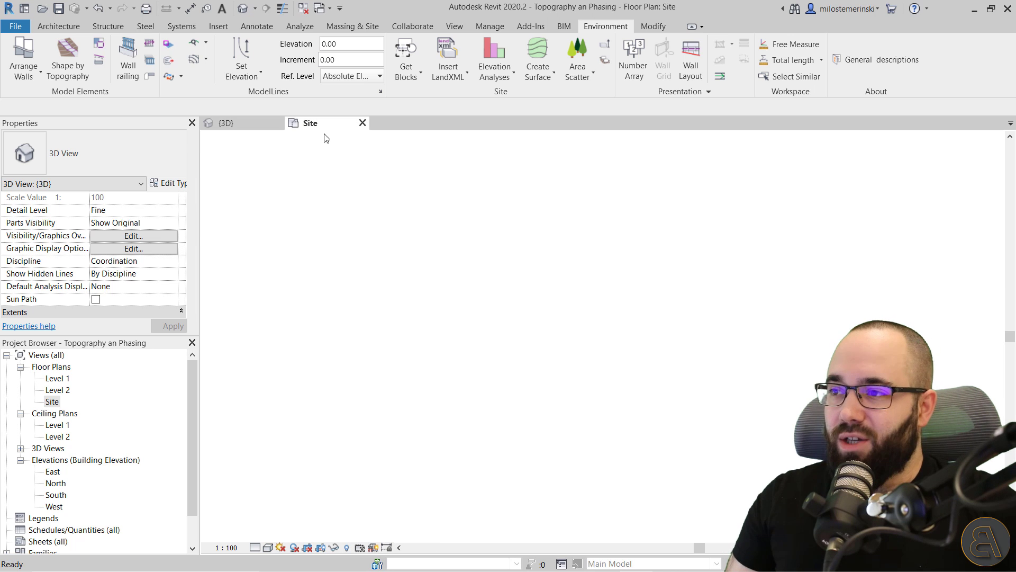
scroll(429, 305, down, 4)
middle_drag(429, 306, 413, 335)
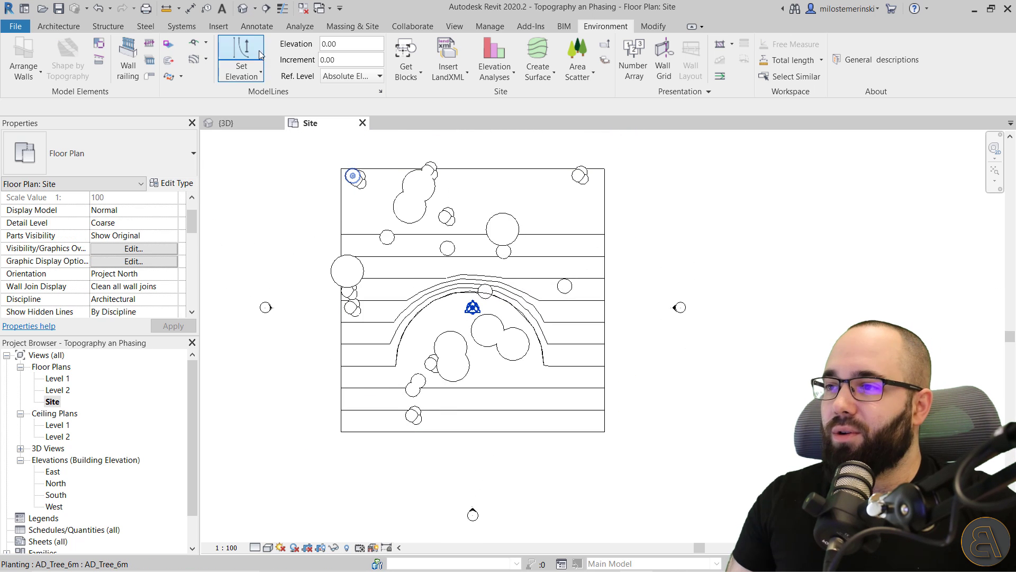
click(266, 8)
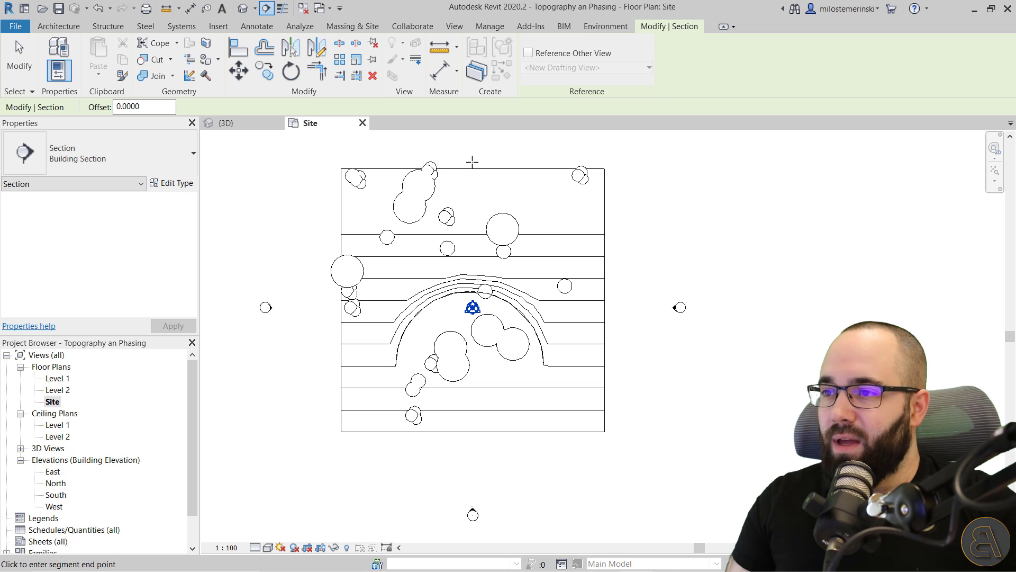
click(473, 157)
click(471, 450)
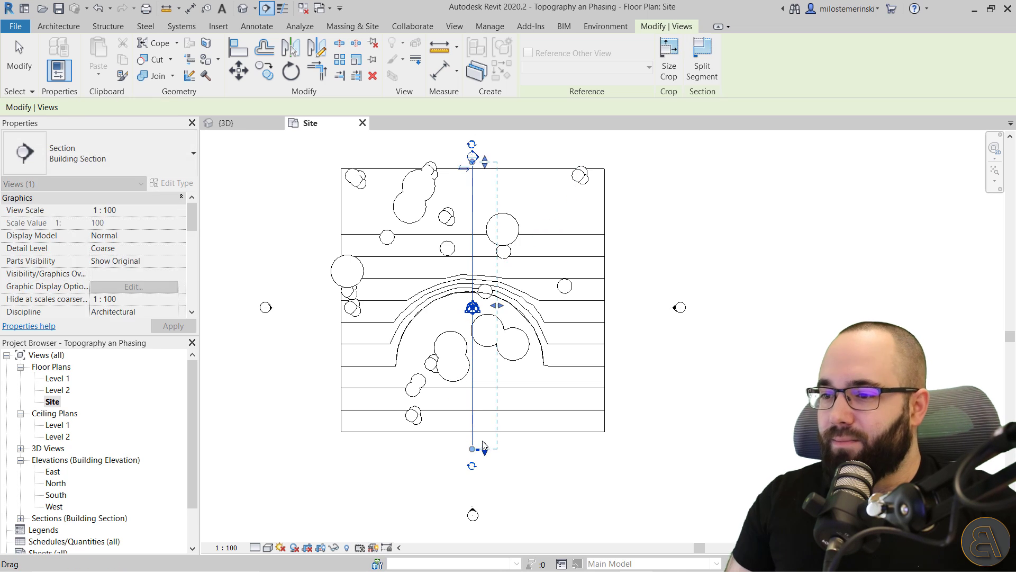
Nudge the section line slightly to the left of the semicircle's centre in the Site plan.
key(Escape)
key(Escape)
click(472, 403)
key(Escape)
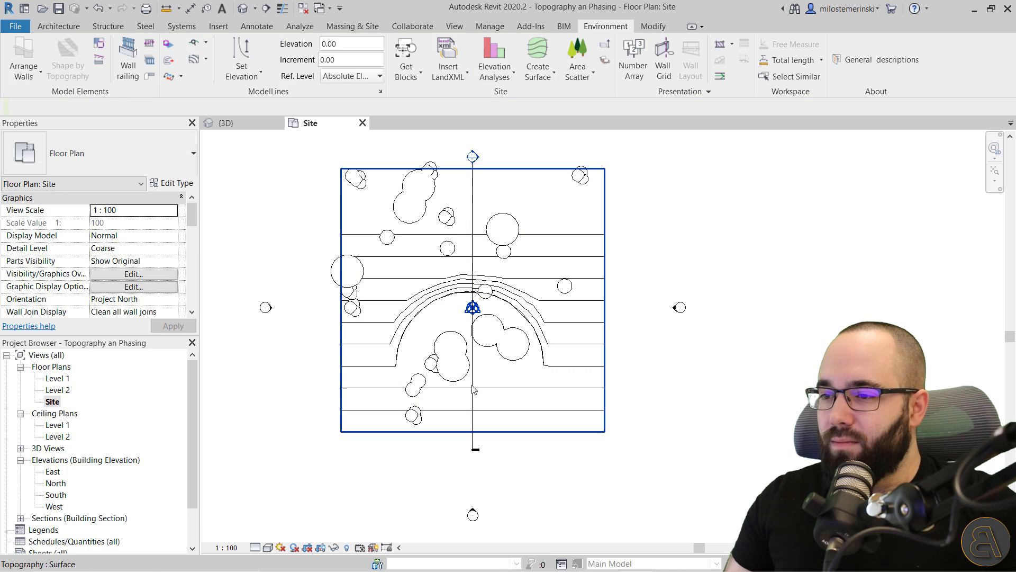
click(472, 378)
key(Escape)
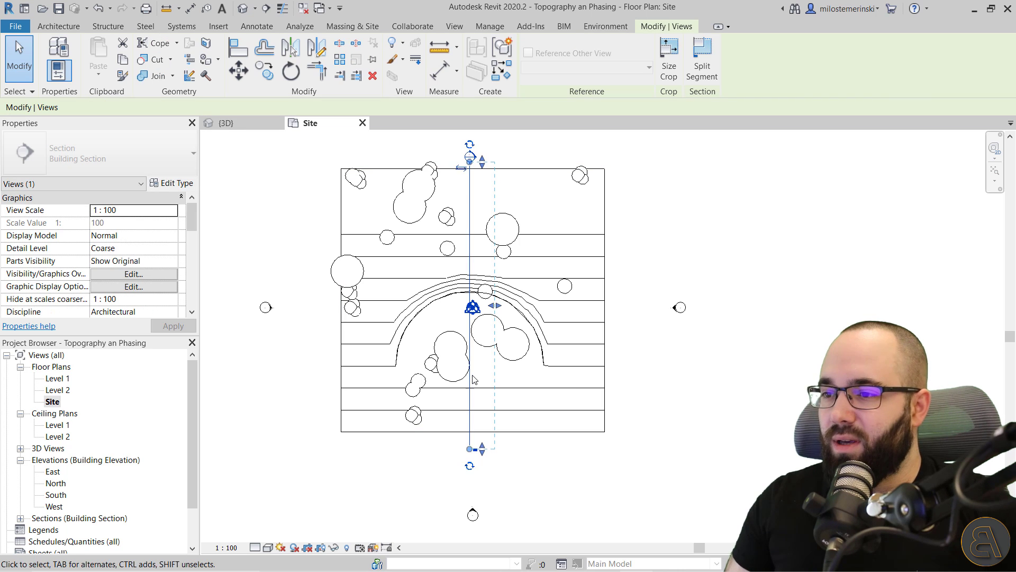
scroll(452, 355, up, 5)
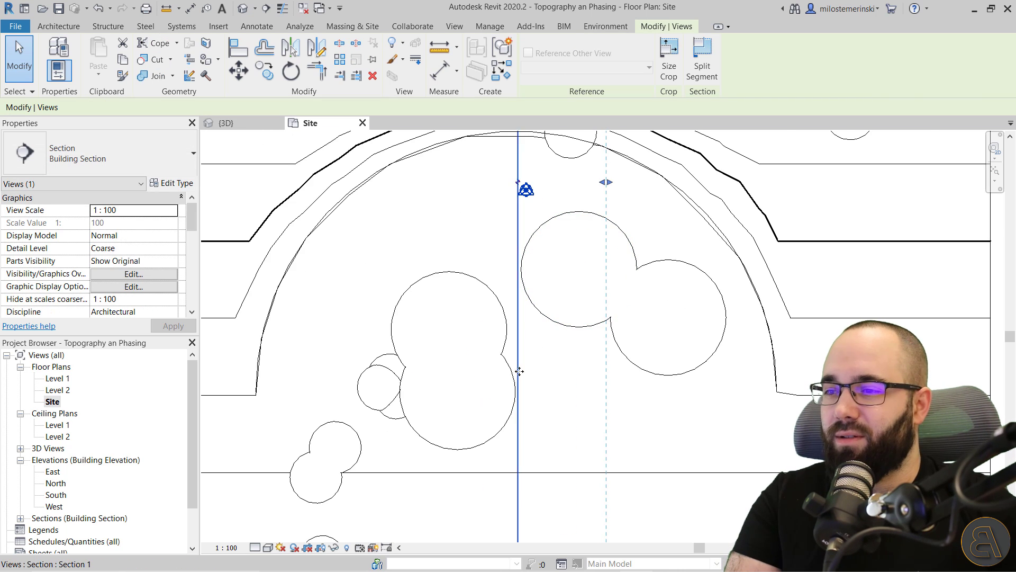
scroll(569, 331, down, 5)
key(Escape)
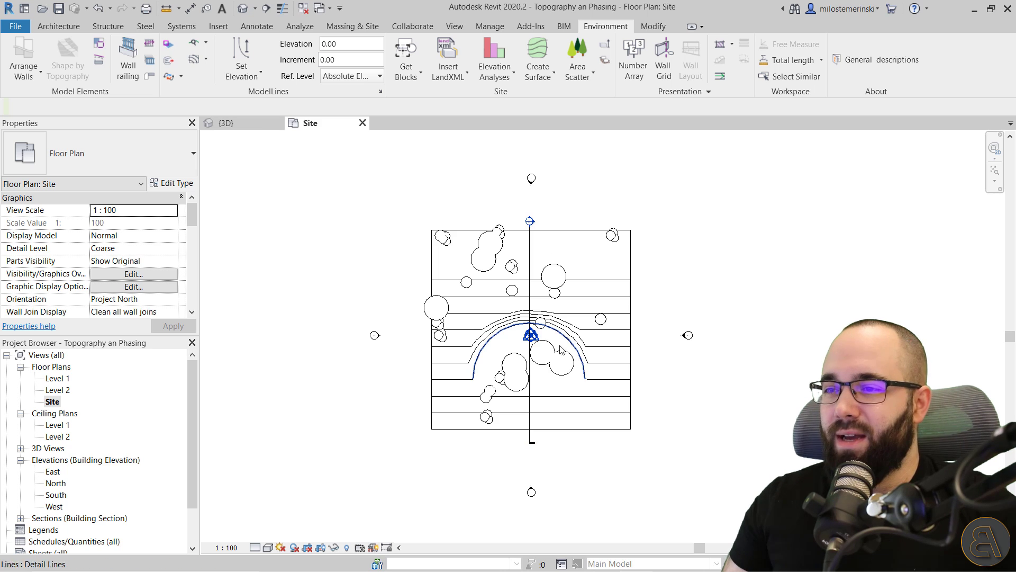
Open the section line's view and try to place a spot elevation on the sloped terrain surface.
click(530, 257)
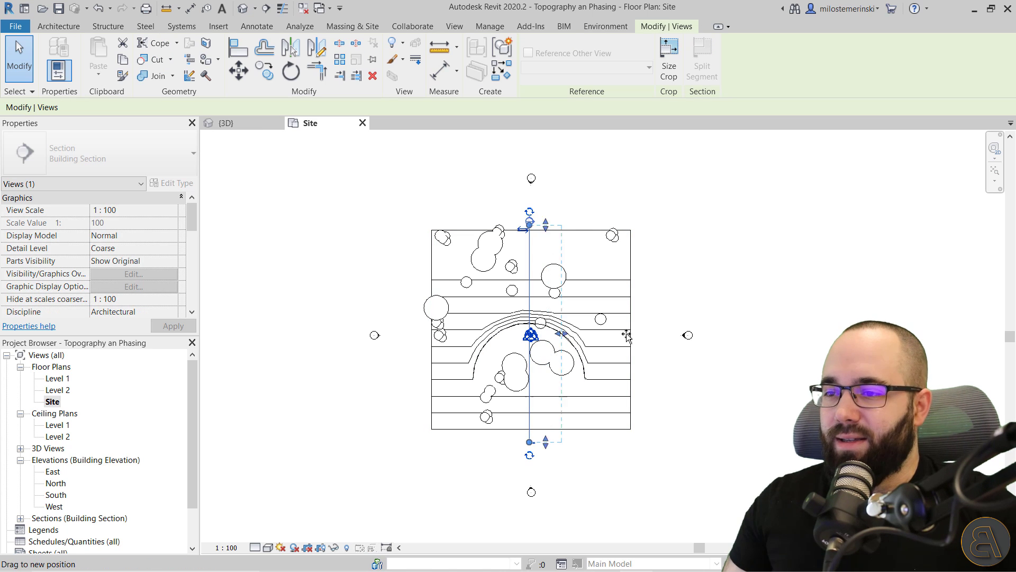
key(Escape)
double_click(537, 224)
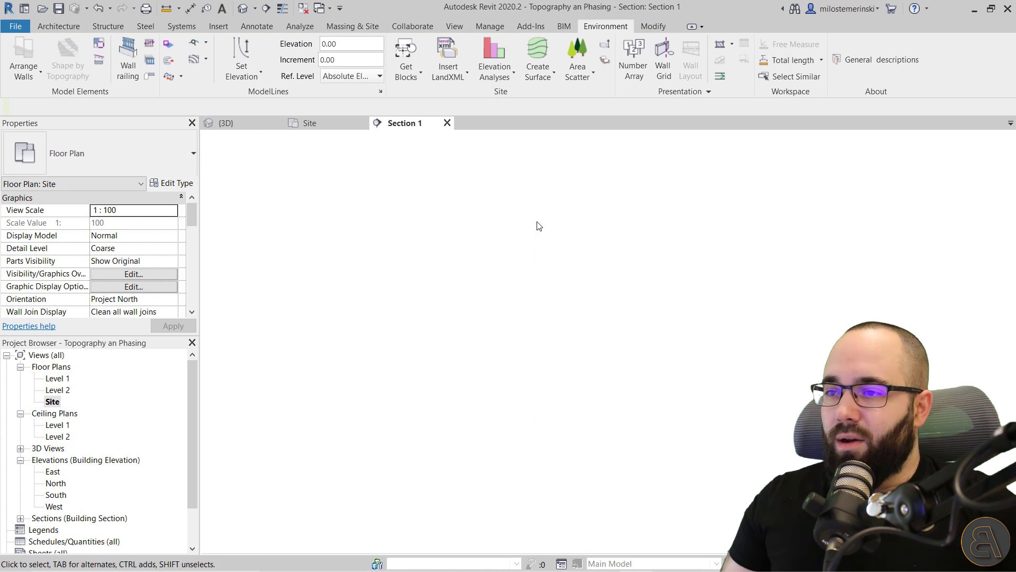
scroll(590, 288, up, 3)
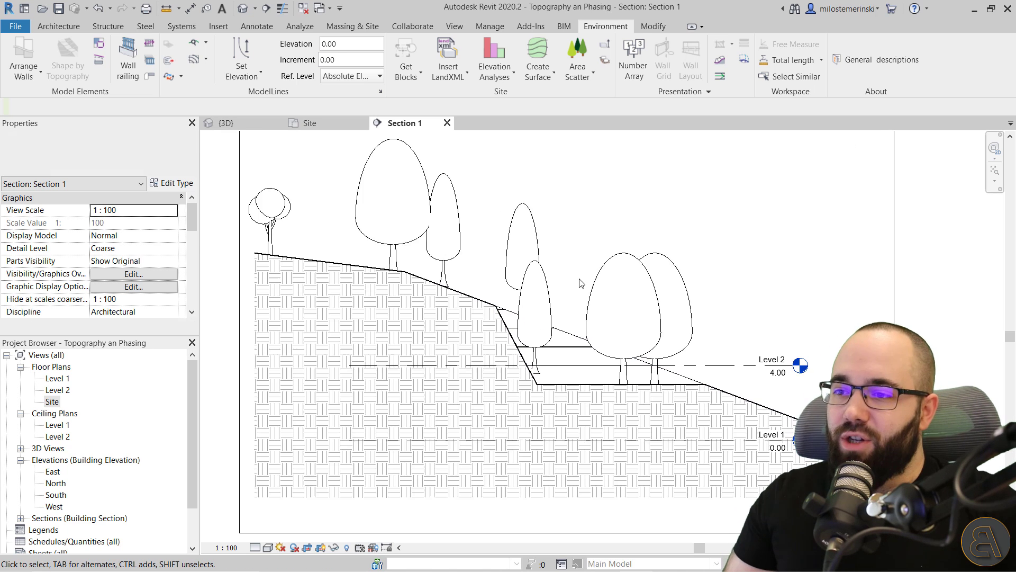
scroll(579, 285, up, 2)
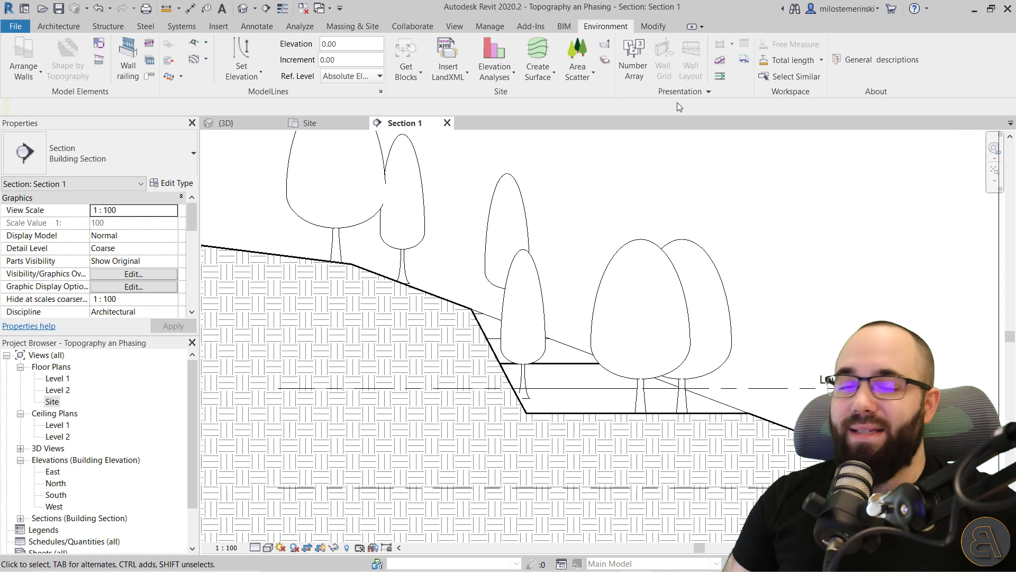
scroll(360, 288, down, 2)
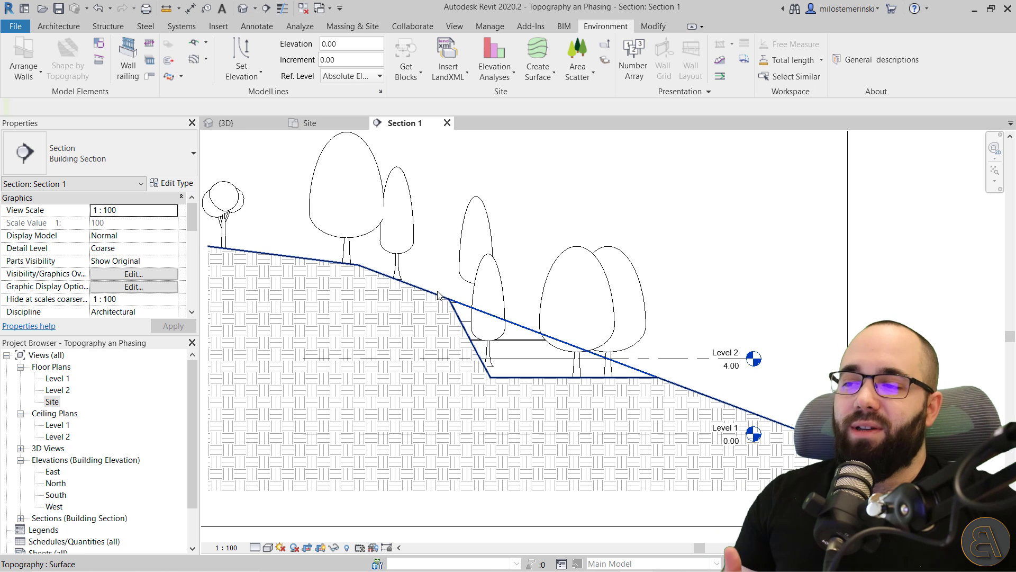
click(254, 26)
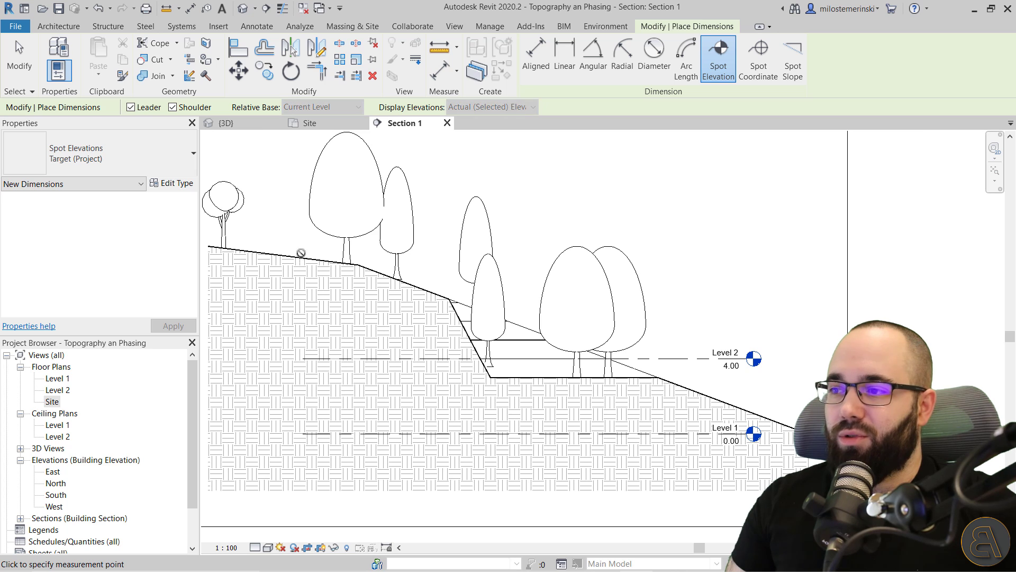
key(Escape)
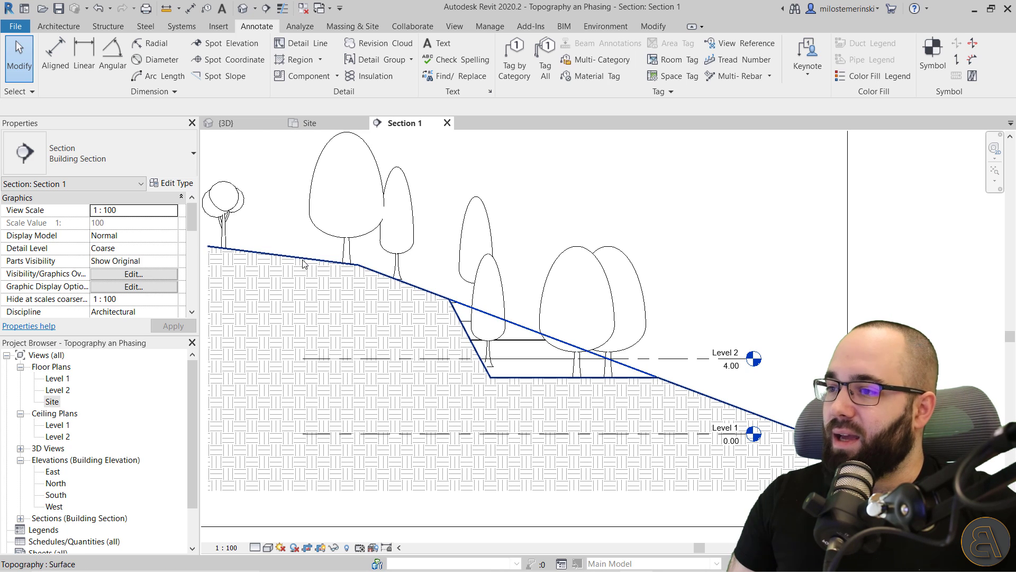
Set the section view's phase to Existing and apply it.
scroll(139, 280, down, 5)
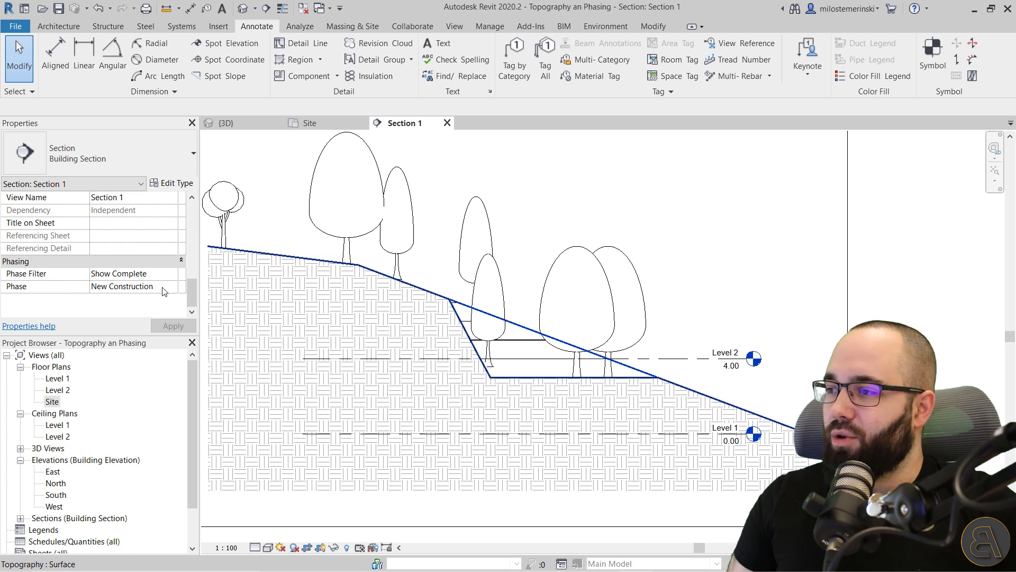
click(173, 289)
click(159, 297)
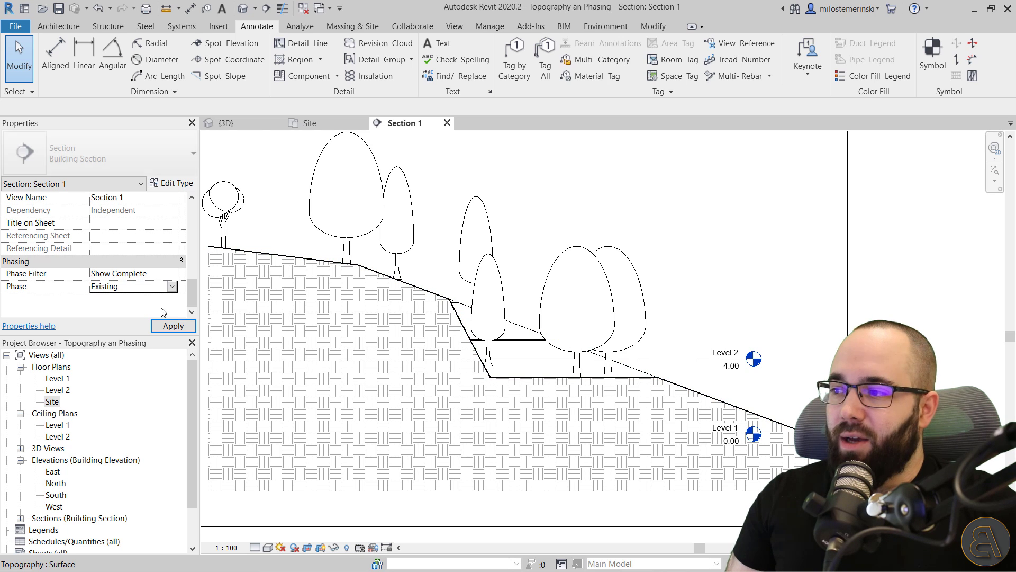
click(173, 326)
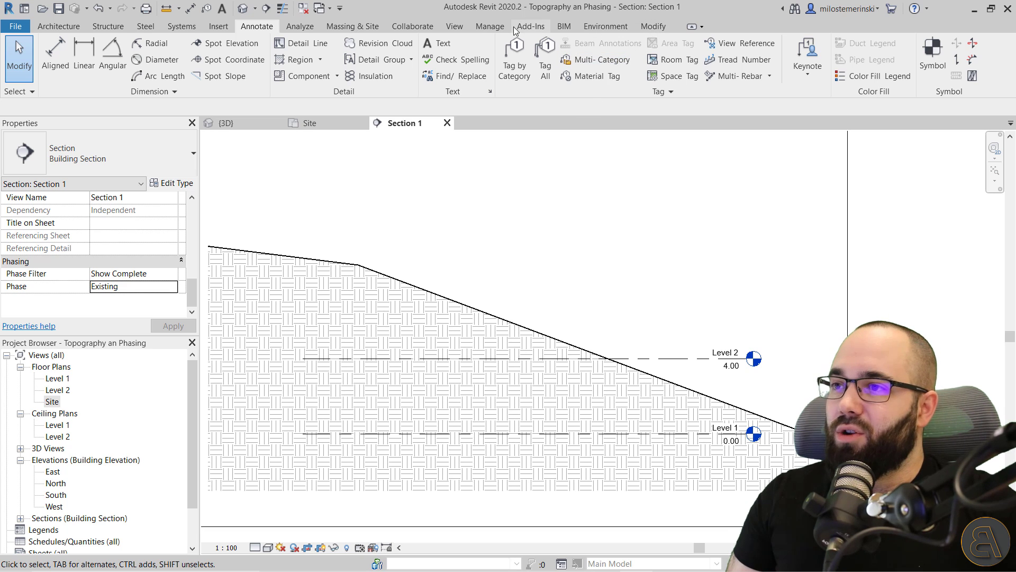
Generate a surface profile line along the existing toposurface in the section, using the <Hidden> line style.
click(605, 27)
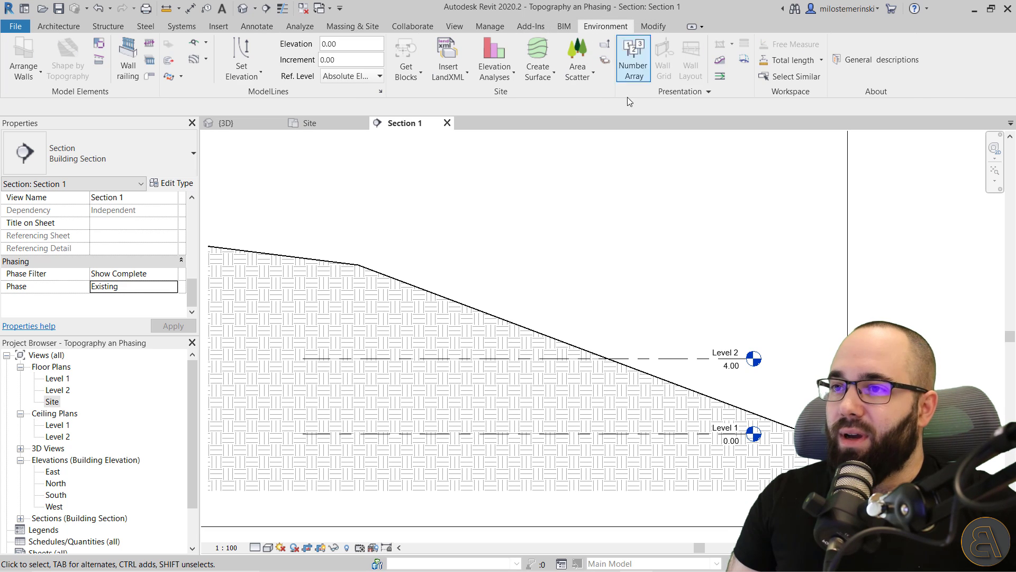
click(720, 61)
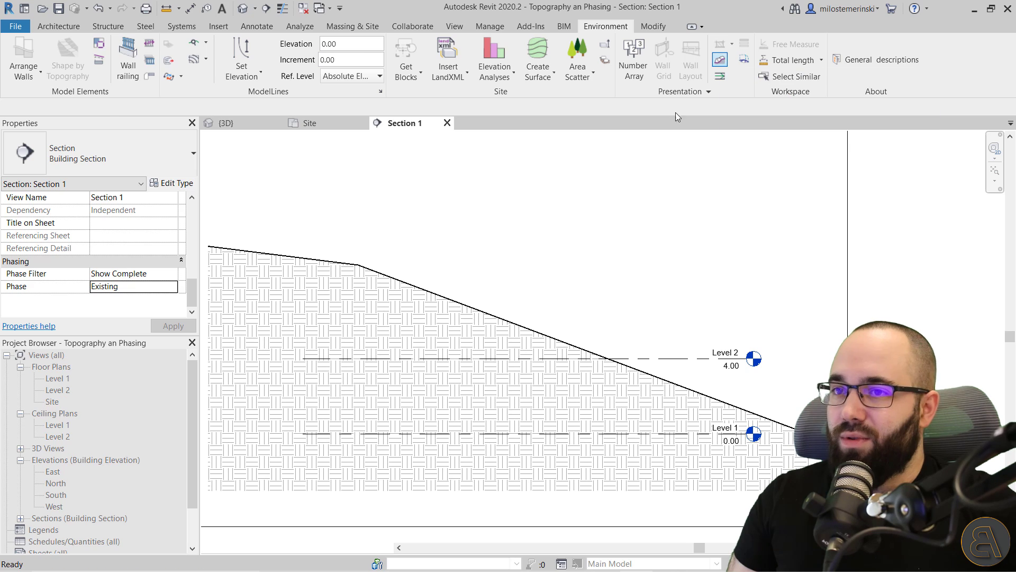
click(387, 276)
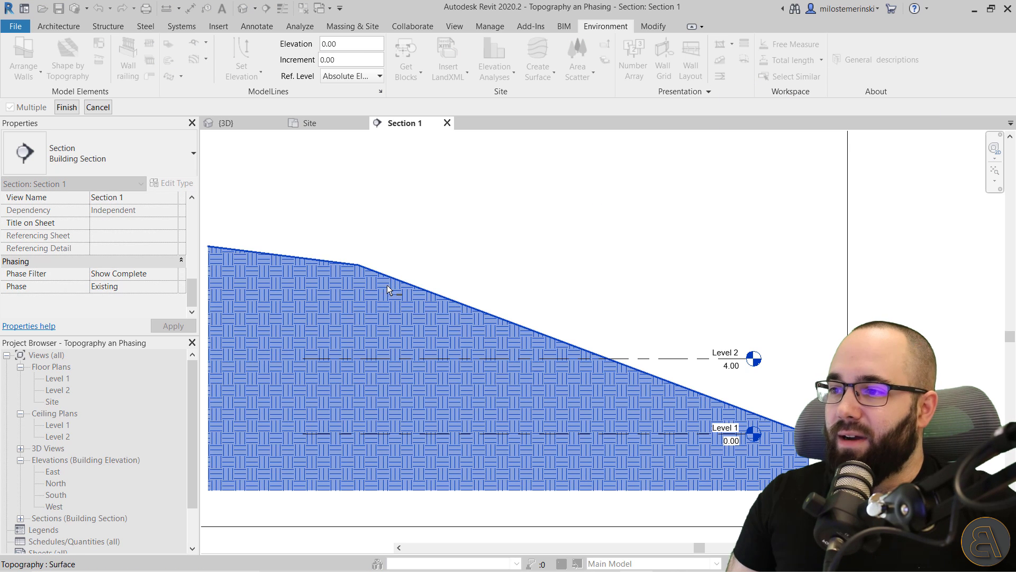
click(67, 107)
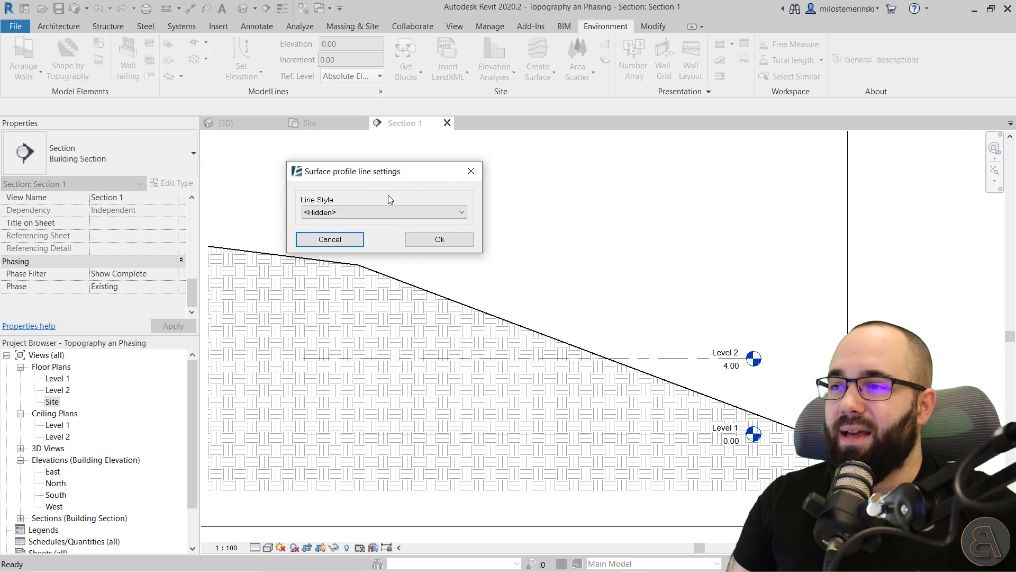
click(379, 212)
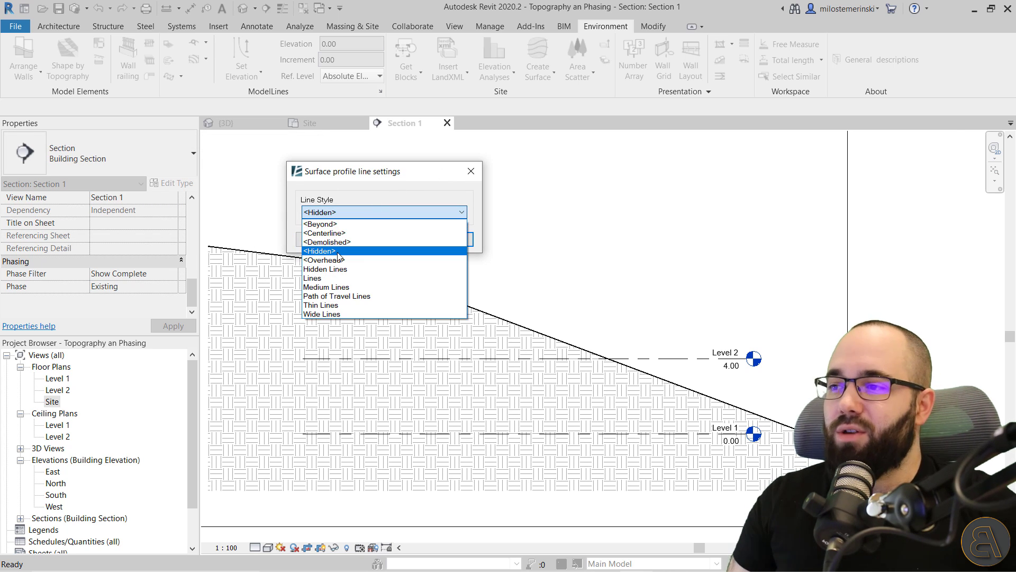
click(379, 251)
click(440, 239)
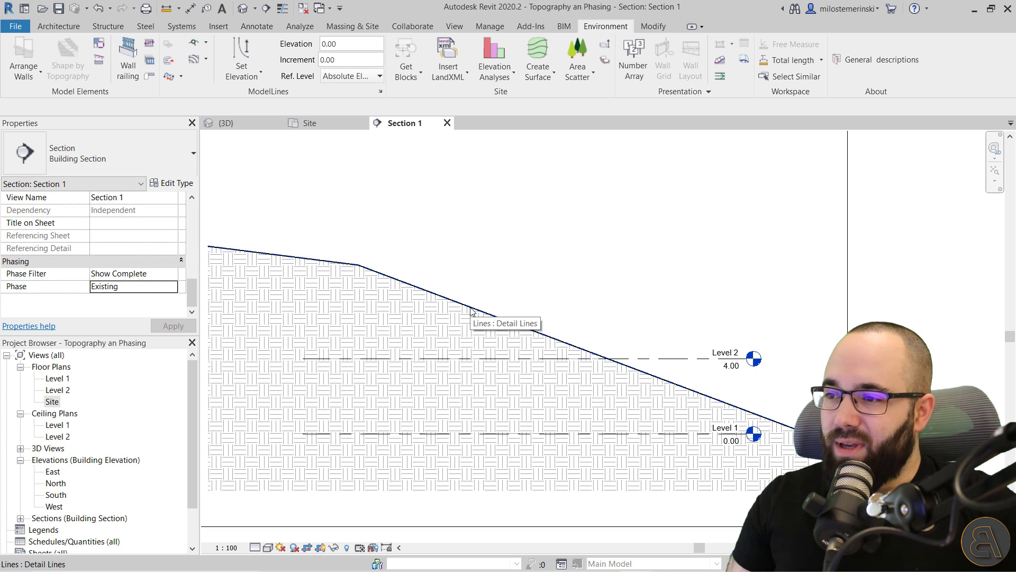
scroll(471, 310, up, 3)
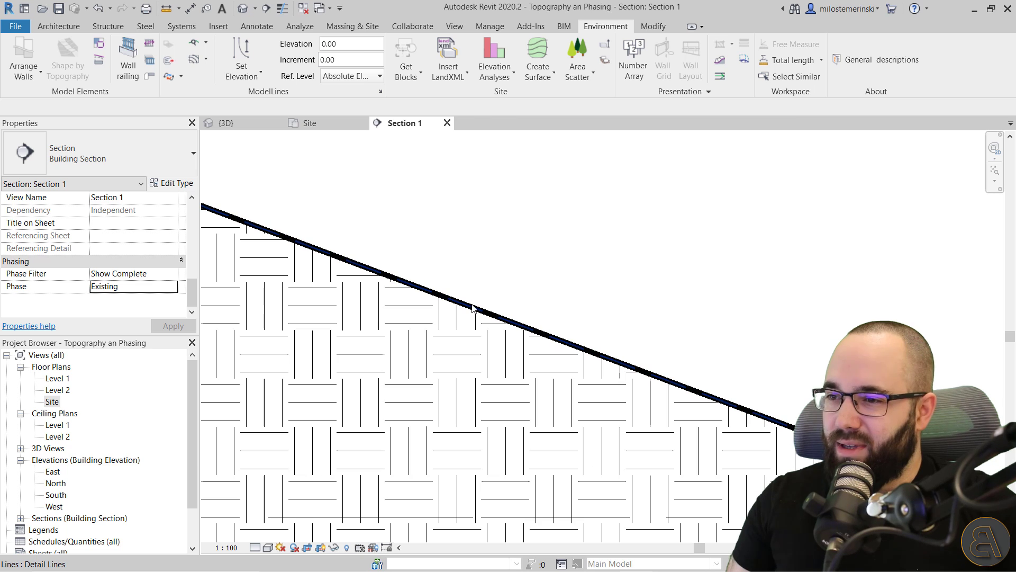
scroll(468, 293, down, 5)
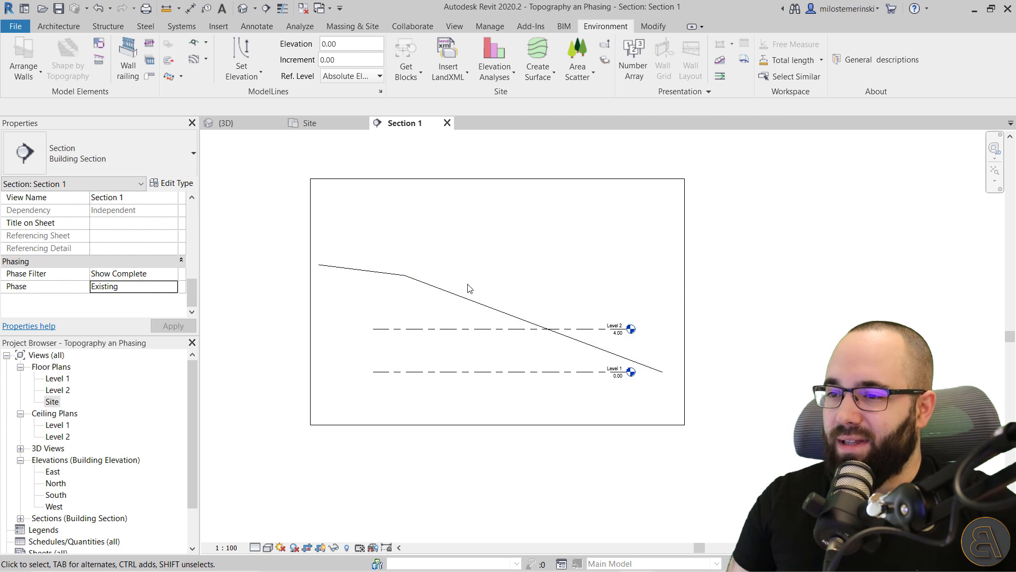
scroll(423, 290, up, 2)
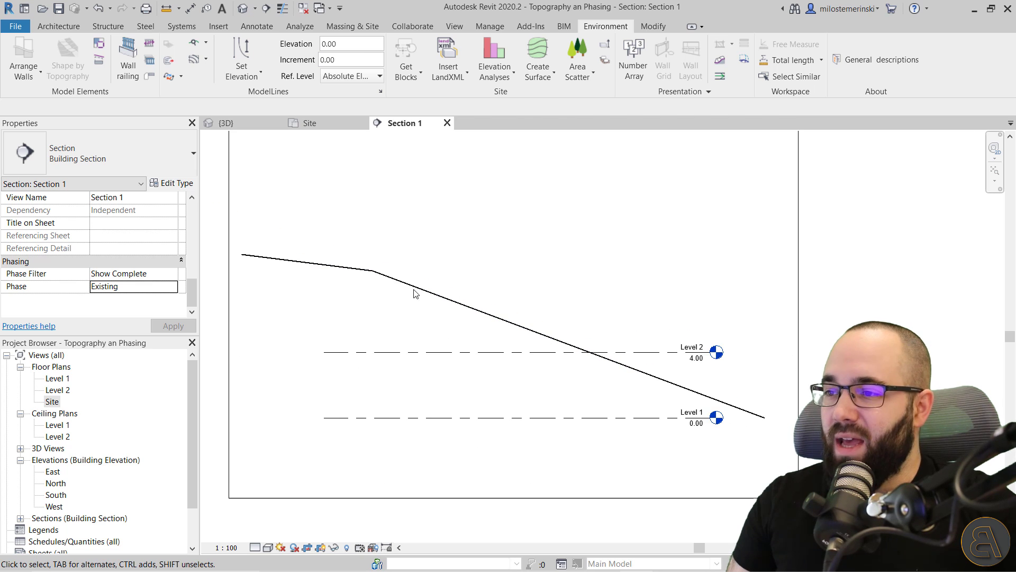
Set the section view's phase back to New Construction and examine the profile line across the excavated area.
click(173, 286)
click(146, 309)
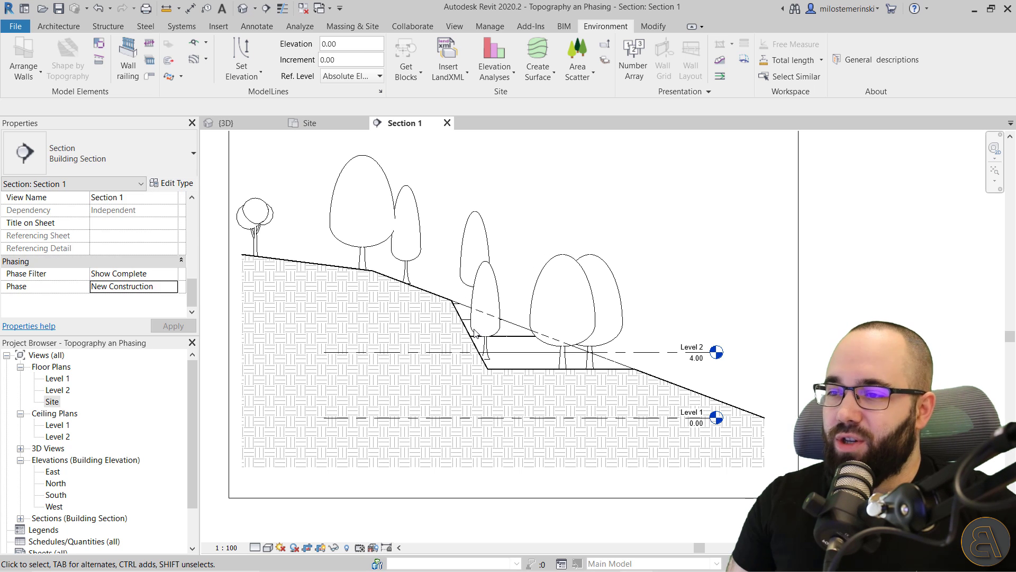
scroll(477, 334, up, 3)
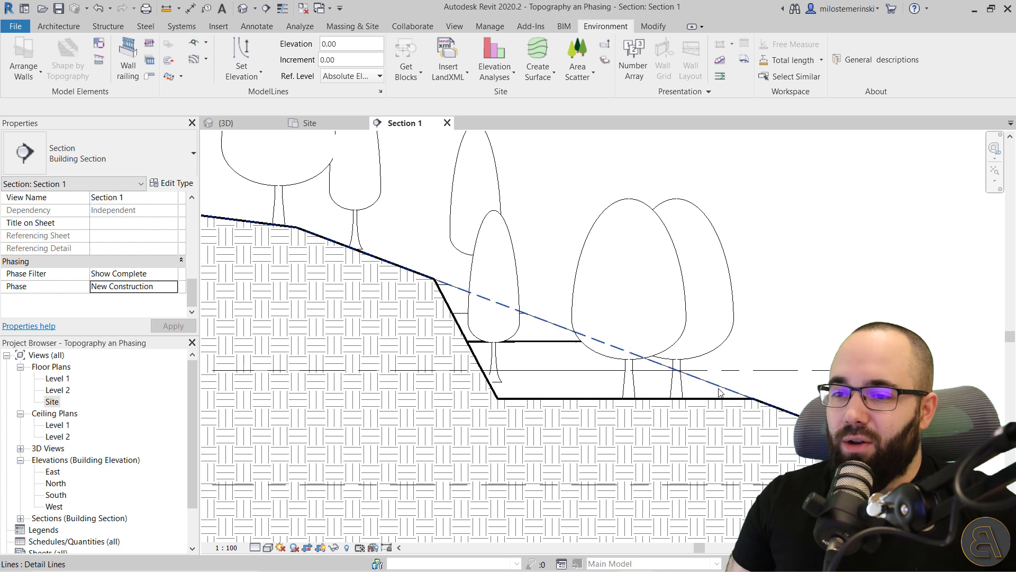
Place a spot elevation with leader and shoulder on the sloped profile line just uphill of the cut.
click(259, 32)
click(228, 43)
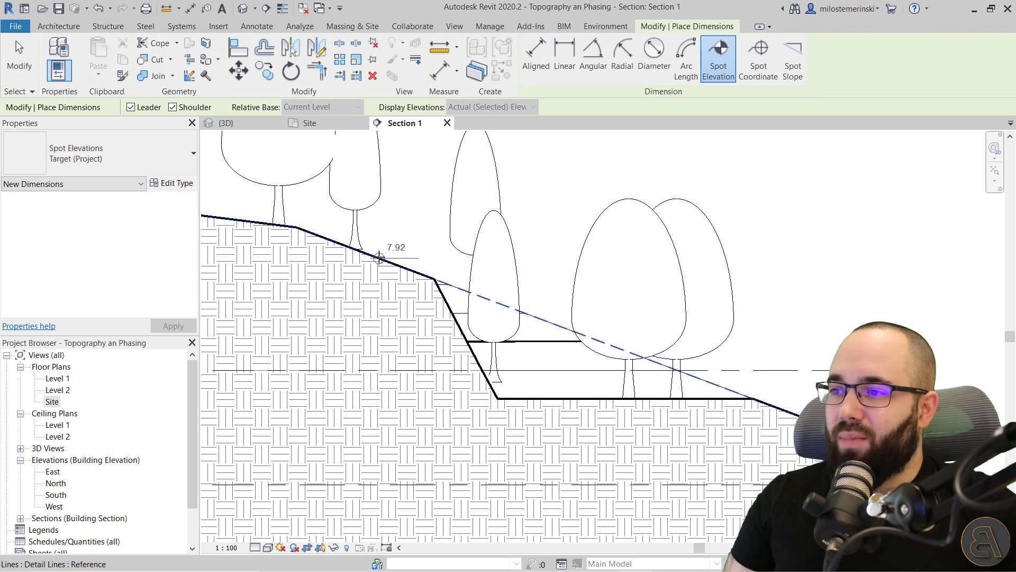
click(388, 232)
click(431, 233)
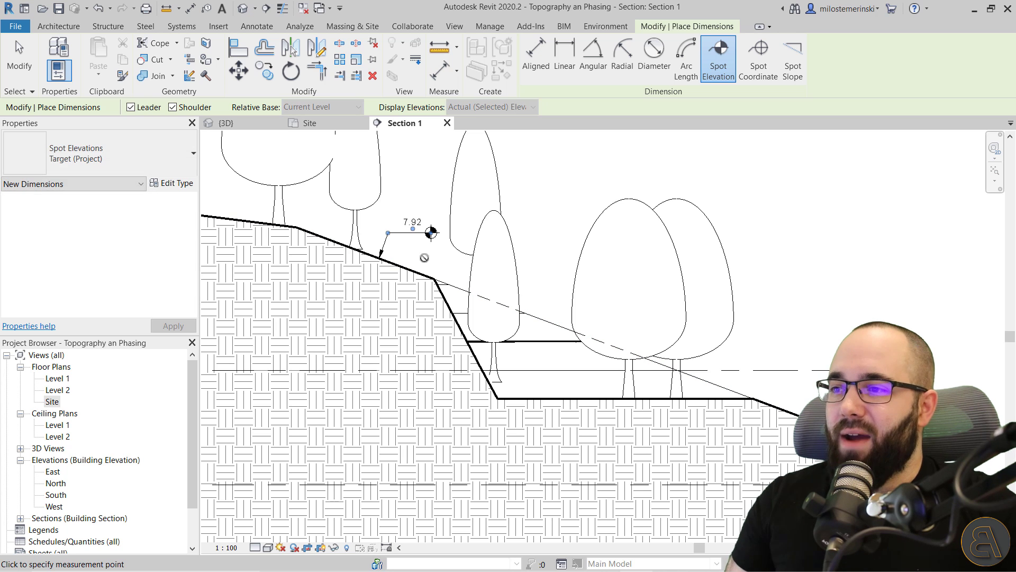
key(Escape)
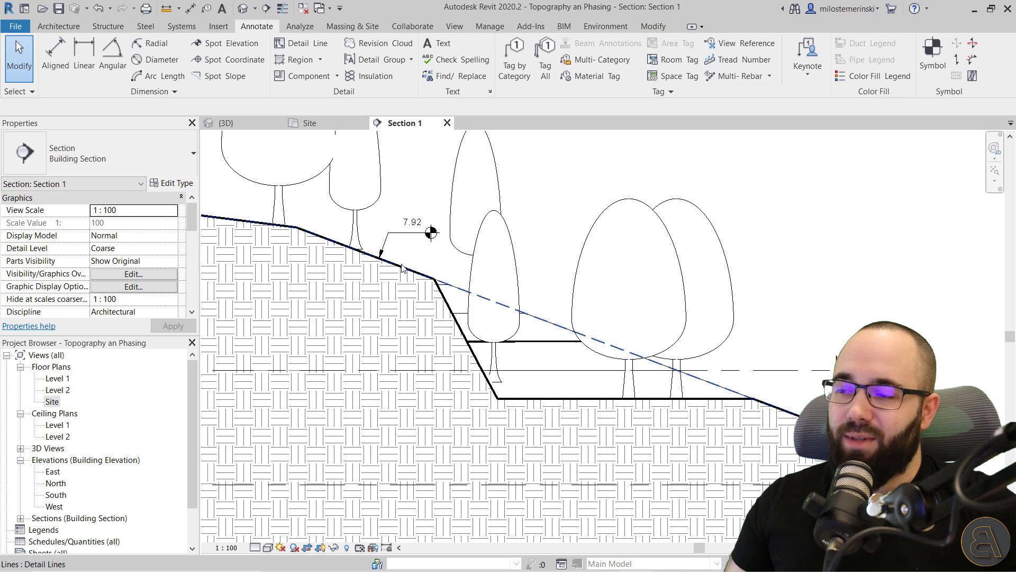
scroll(401, 267, down, 4)
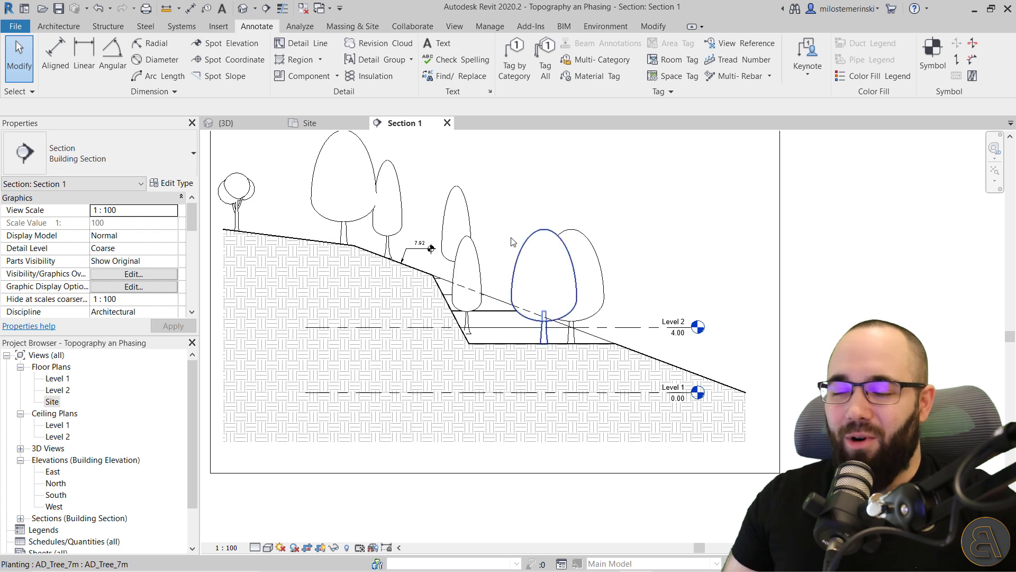
mouse_move(495, 262)
middle_down()
mouse_move(515, 309)
mouse_move(510, 294)
middle_up()
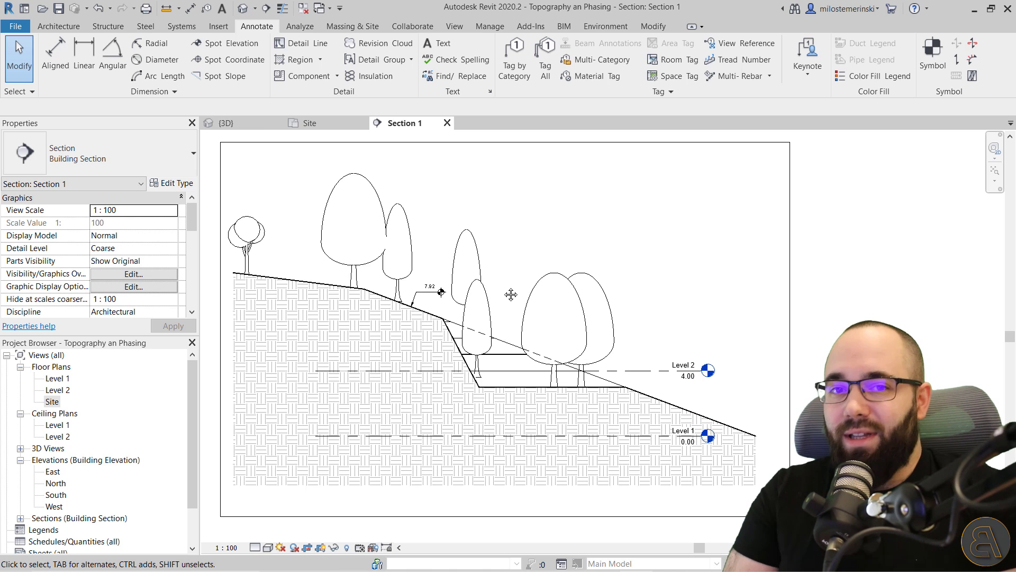